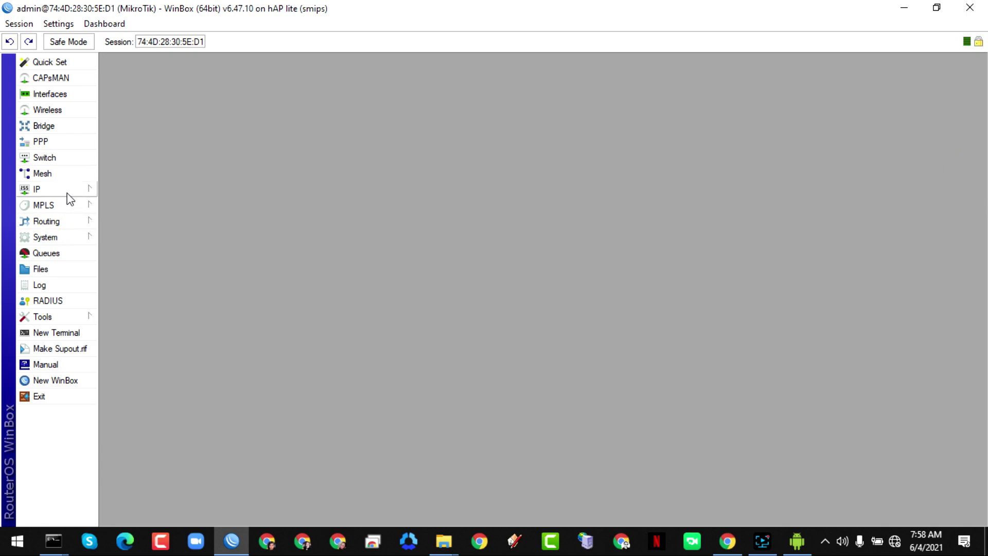
# - Tick No Default Configuration in Reset Configuration, then close it without resetting the router
pyautogui.click(57, 242)
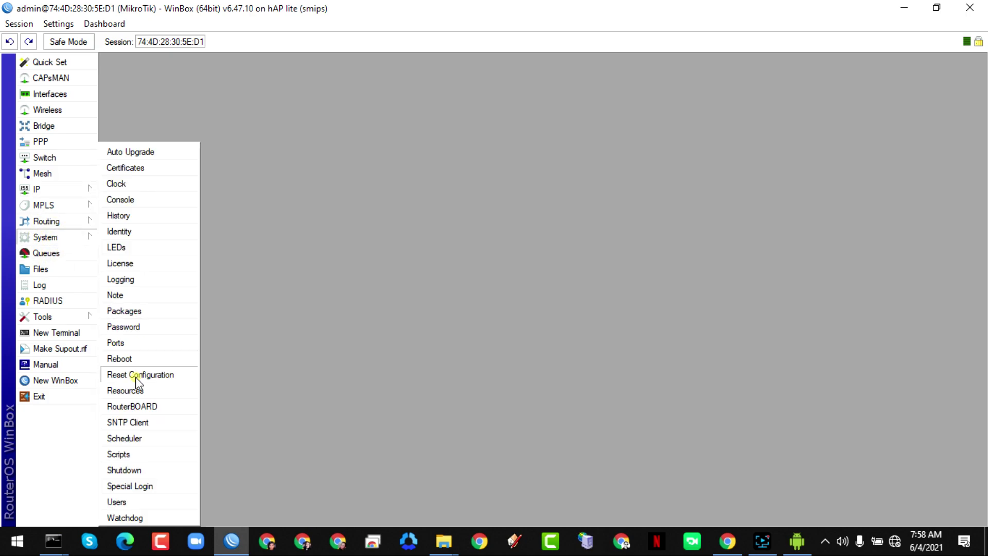
pyautogui.click(135, 375)
pyautogui.click(484, 295)
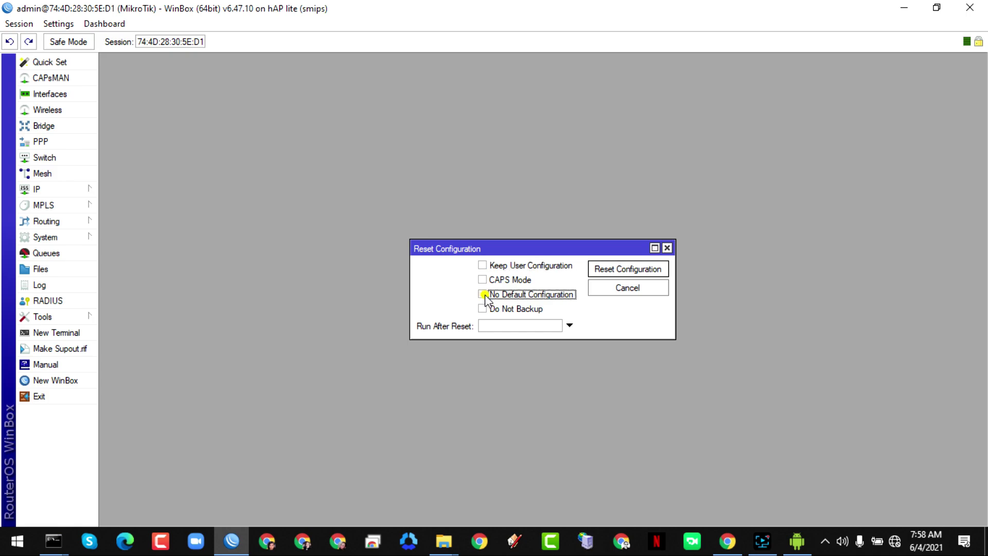
pyautogui.click(667, 248)
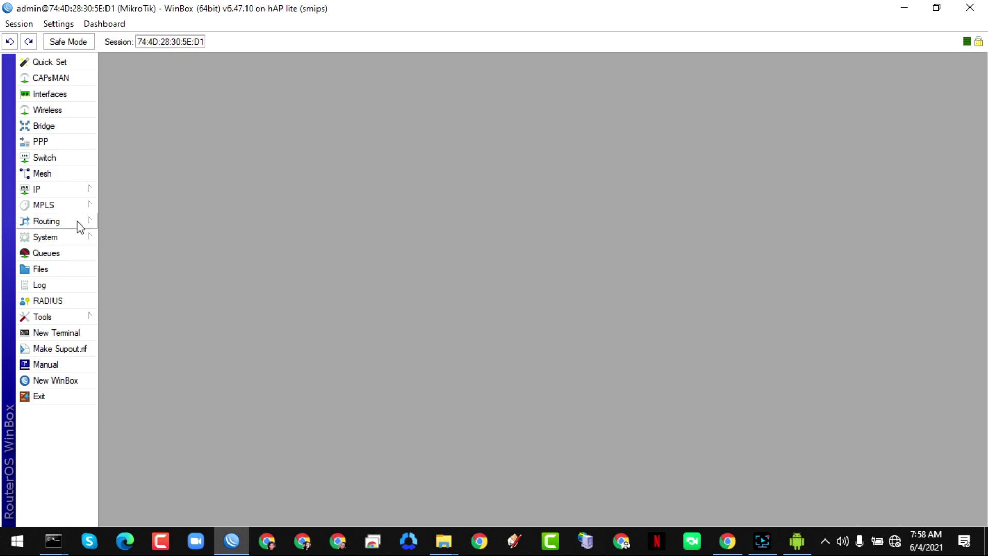
pyautogui.click(57, 192)
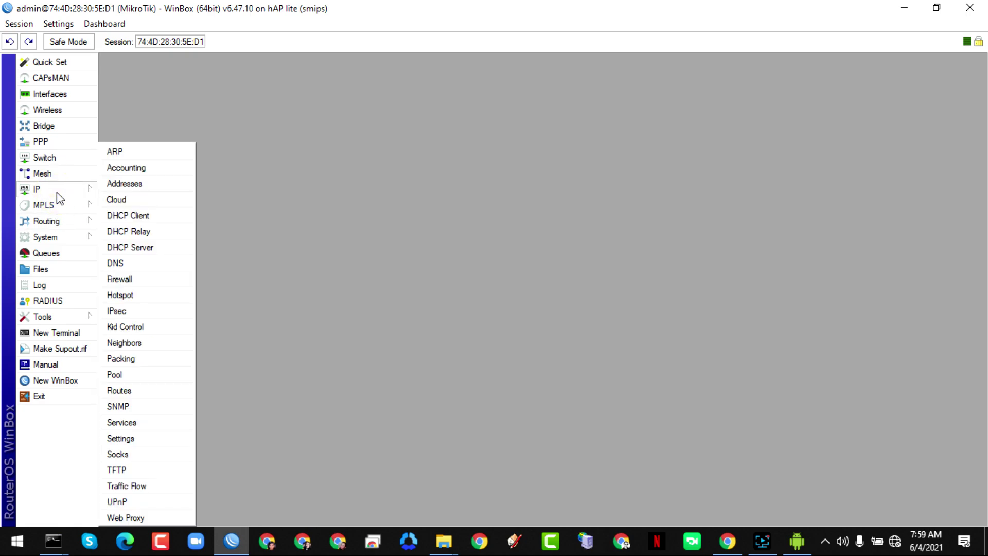
# - Add a DHCP client on ether1, which binds 192.168.1.2/24, and close the client list
pyautogui.click(142, 217)
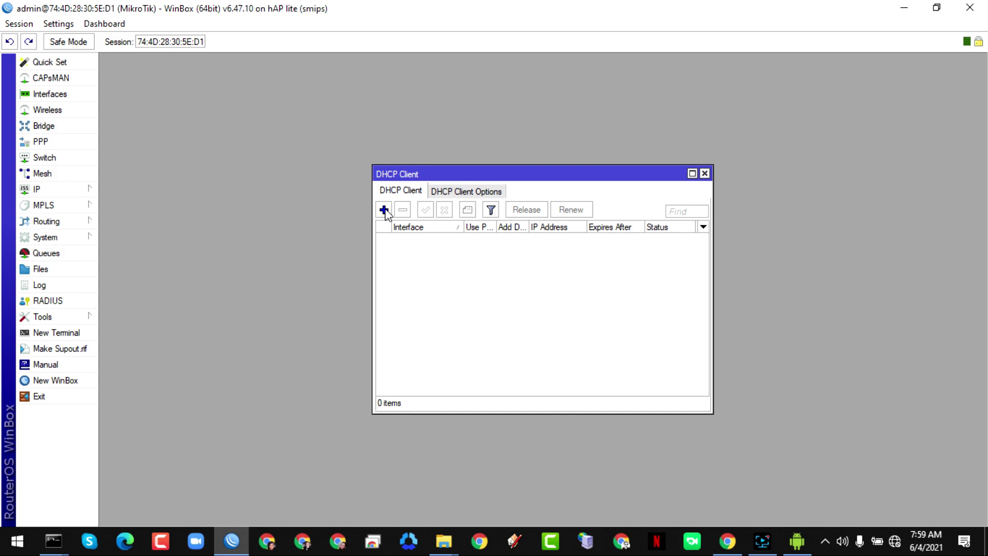
pyautogui.click(384, 209)
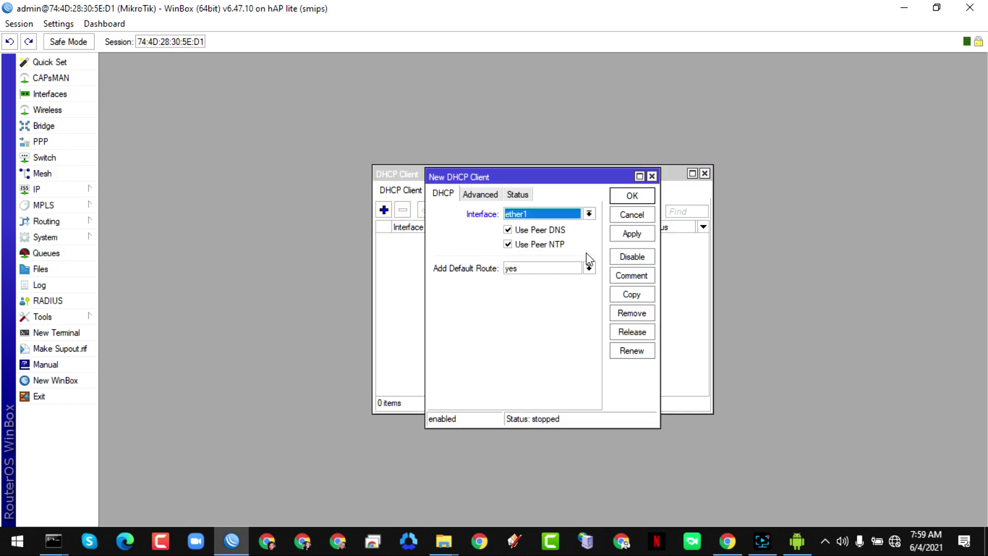
pyautogui.click(530, 214)
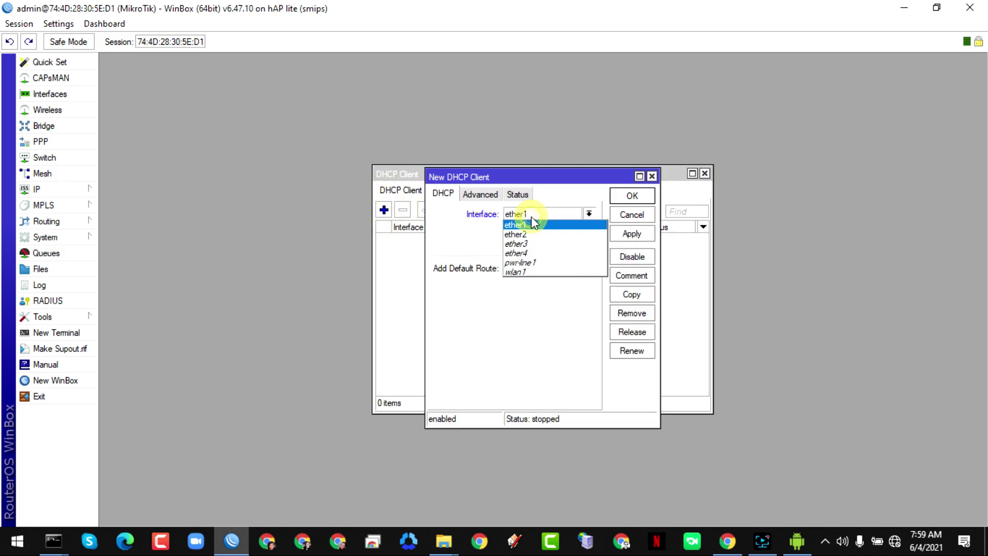
pyautogui.click(531, 225)
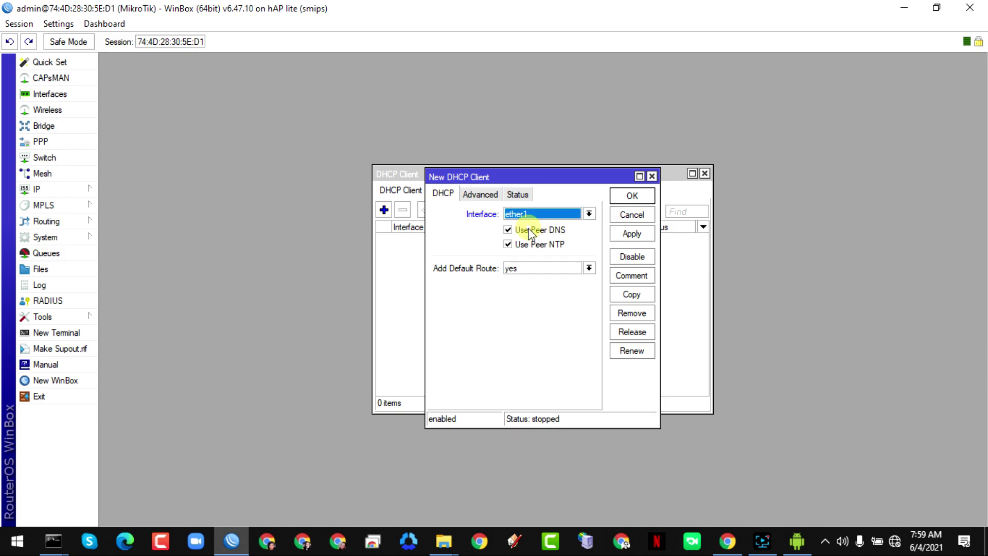
pyautogui.click(638, 235)
pyautogui.click(632, 196)
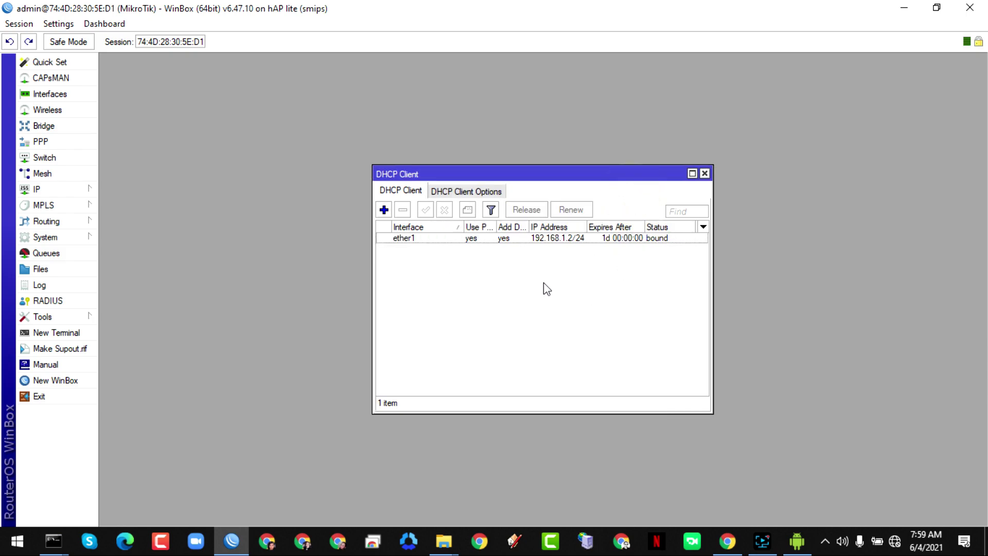
pyautogui.click(705, 174)
# - Set the router's DNS servers to 8.8.8.8 and 8.8.4.4 and allow remote requests
pyautogui.click(62, 194)
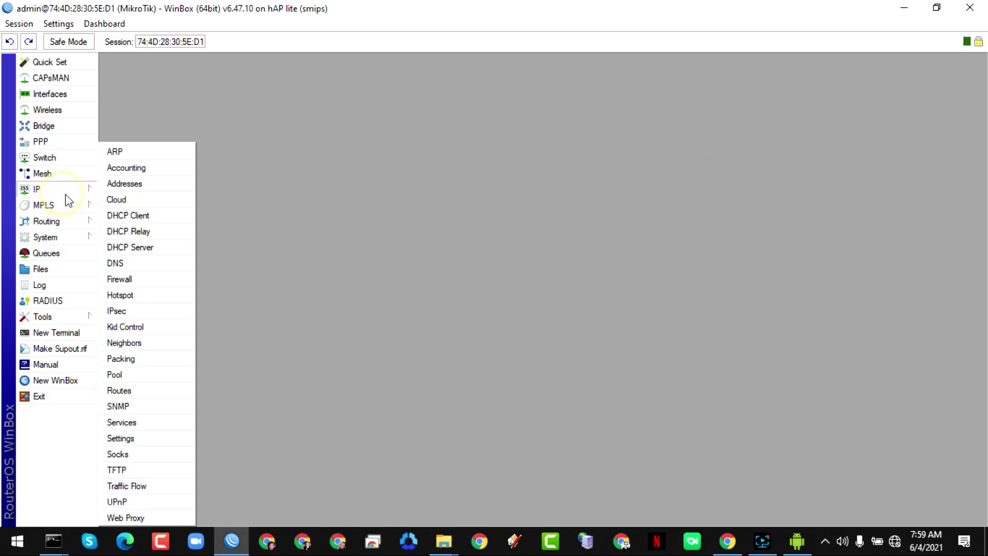
pyautogui.click(122, 263)
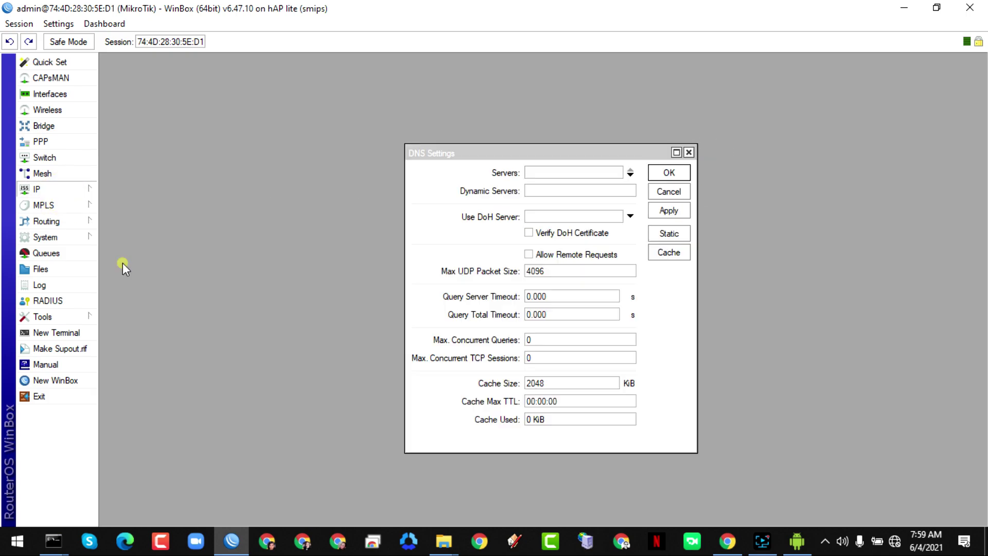
pyautogui.click(578, 172)
pyautogui.write('8.8.8.8')
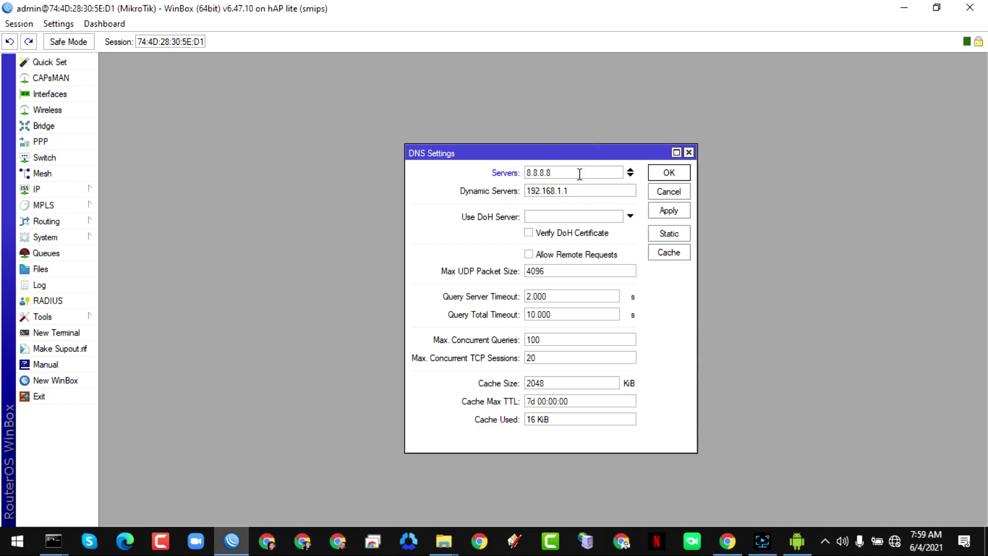
pyautogui.click(631, 175)
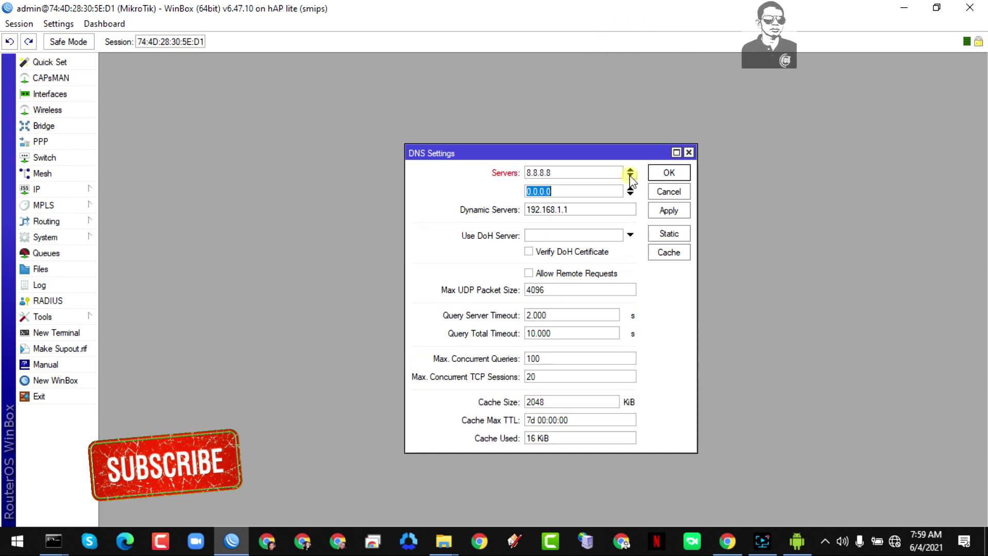
pyautogui.write('8.')
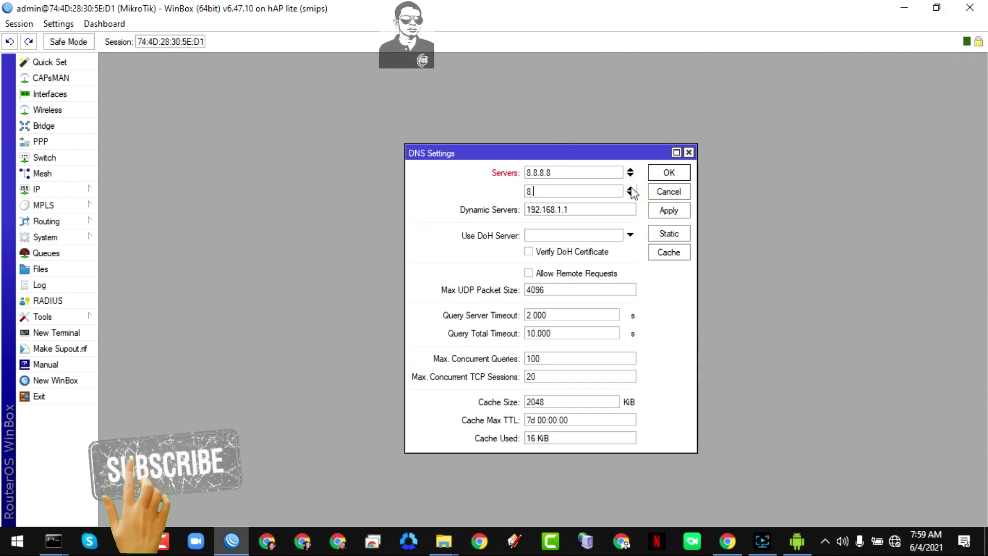
pyautogui.write('8.4.4')
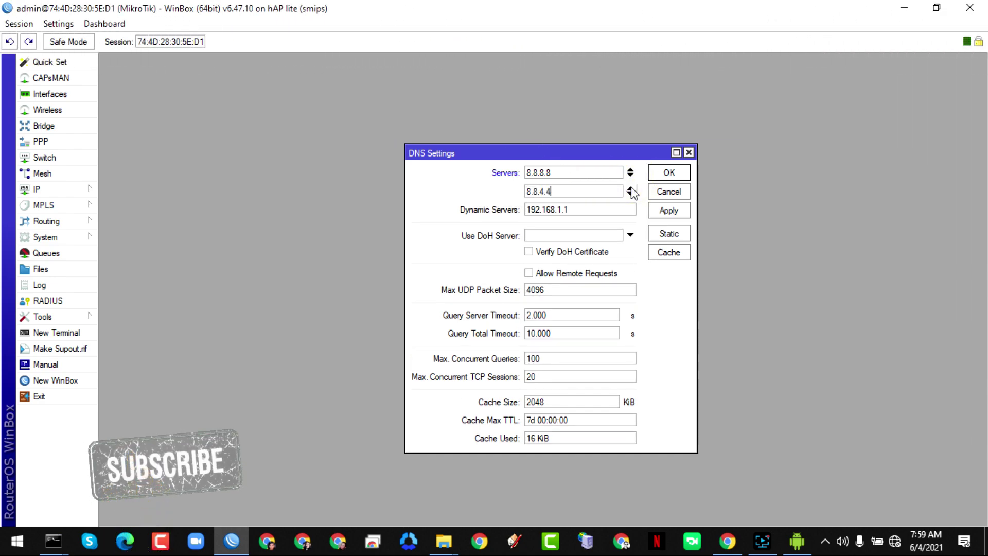
pyautogui.click(587, 273)
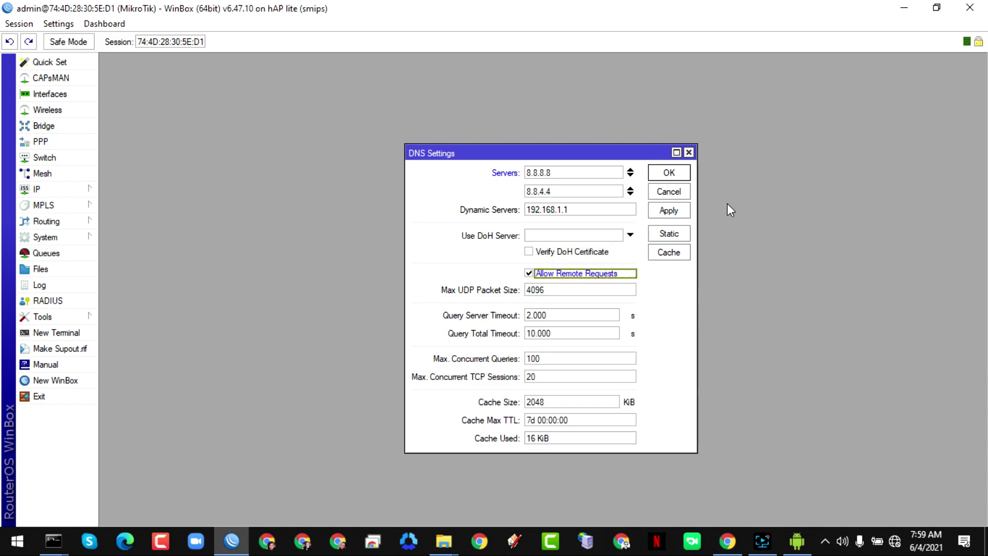
pyautogui.click(668, 174)
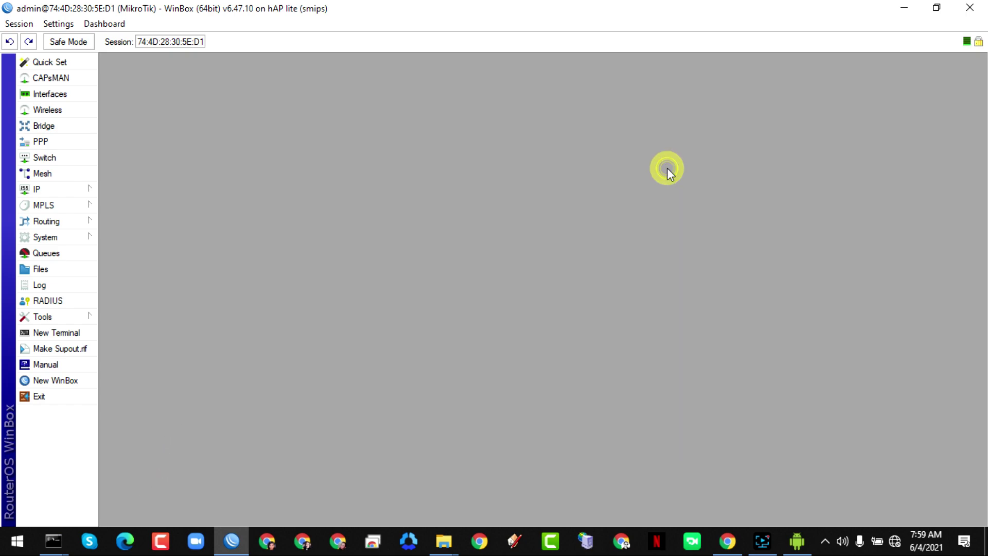
# - Add a new bridge and begin renaming it to bridge-hs/pppoe
pyautogui.click(66, 130)
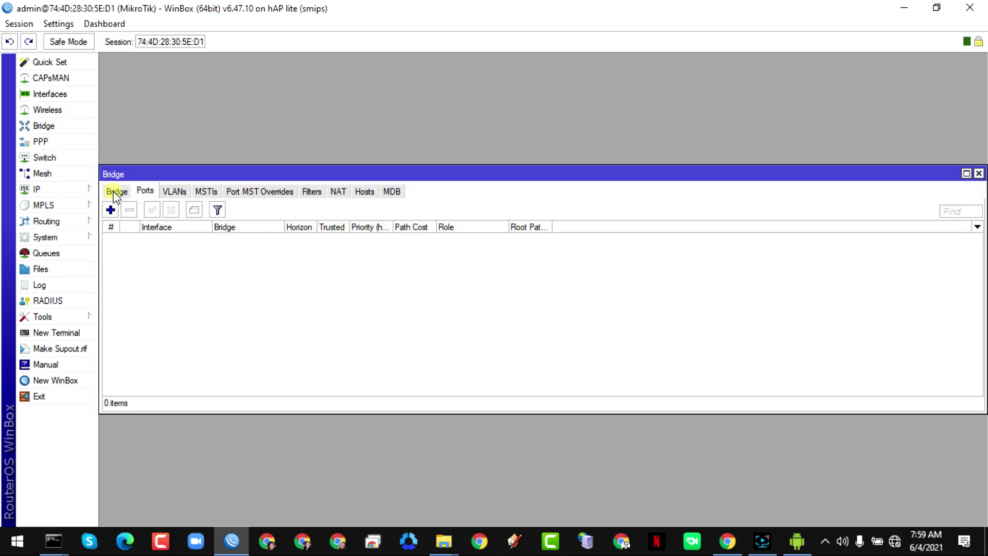
pyautogui.click(116, 191)
pyautogui.click(110, 209)
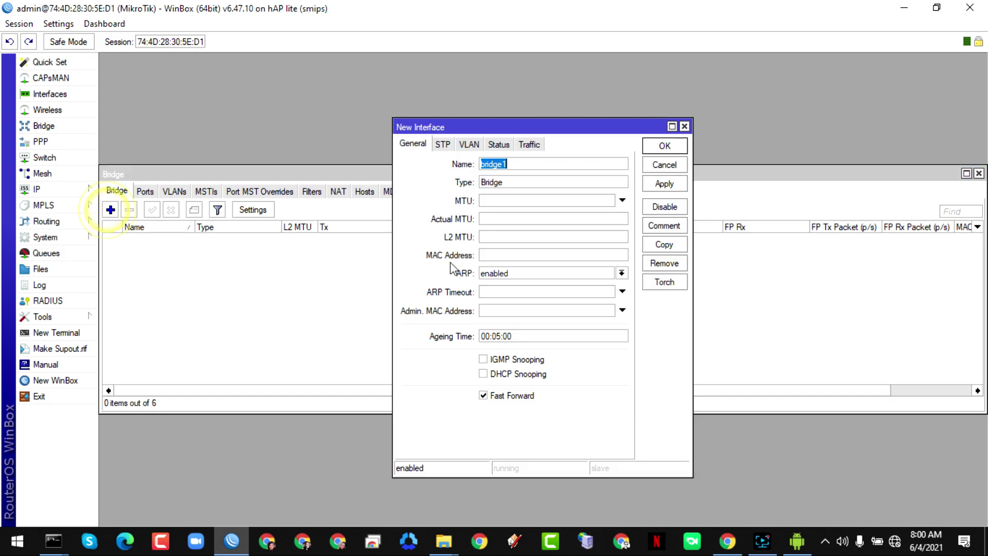
pyautogui.click(514, 165)
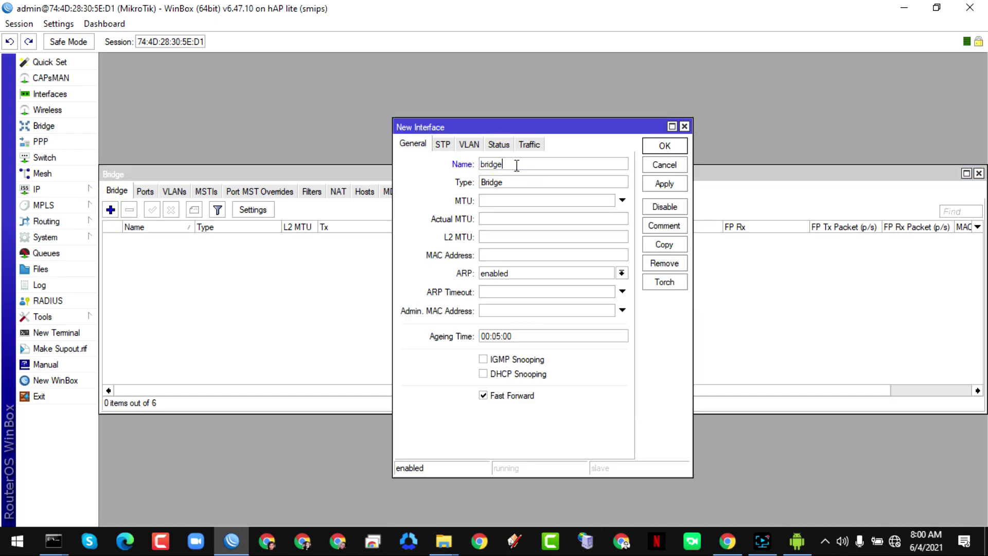
pyautogui.write('-hs/pppo')
# - Save the bridge-hs/pppoe bridge and add ether2 as its first port
pyautogui.click(664, 147)
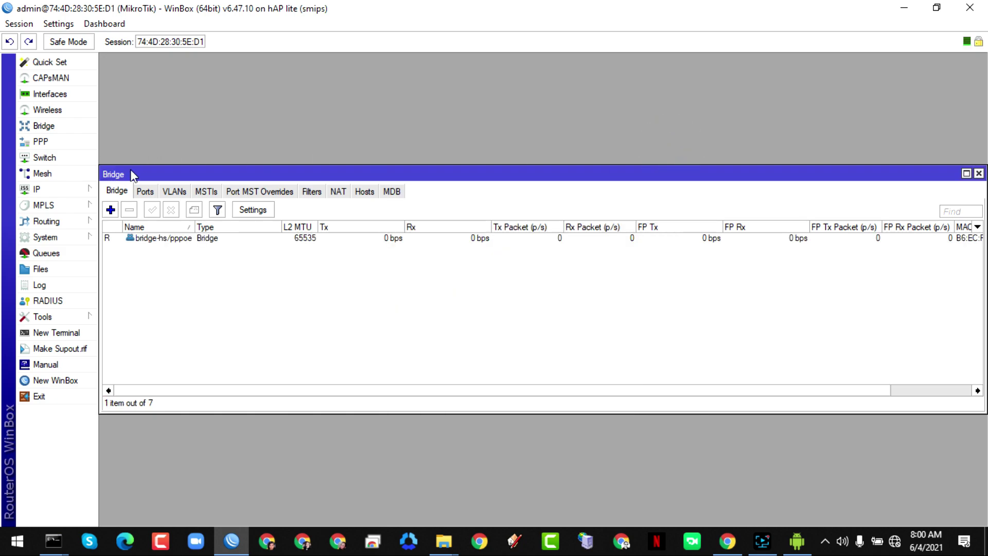
pyautogui.click(145, 191)
pyautogui.click(110, 210)
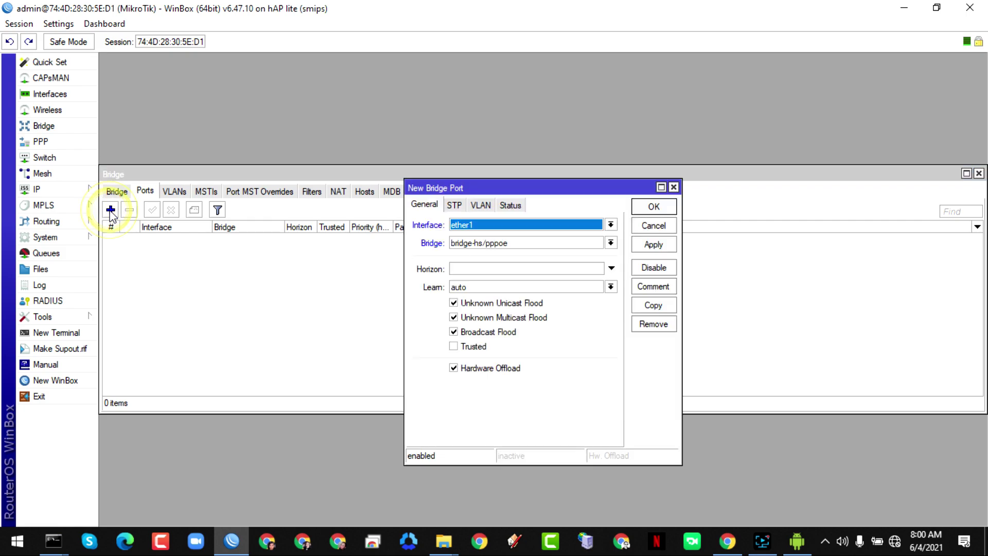
pyautogui.click(477, 229)
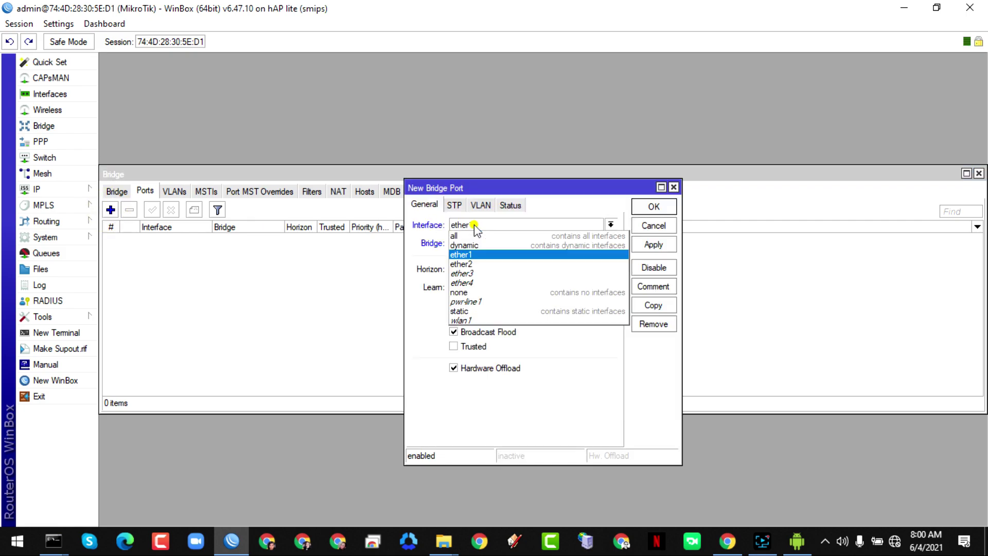
pyautogui.click(485, 264)
pyautogui.click(663, 245)
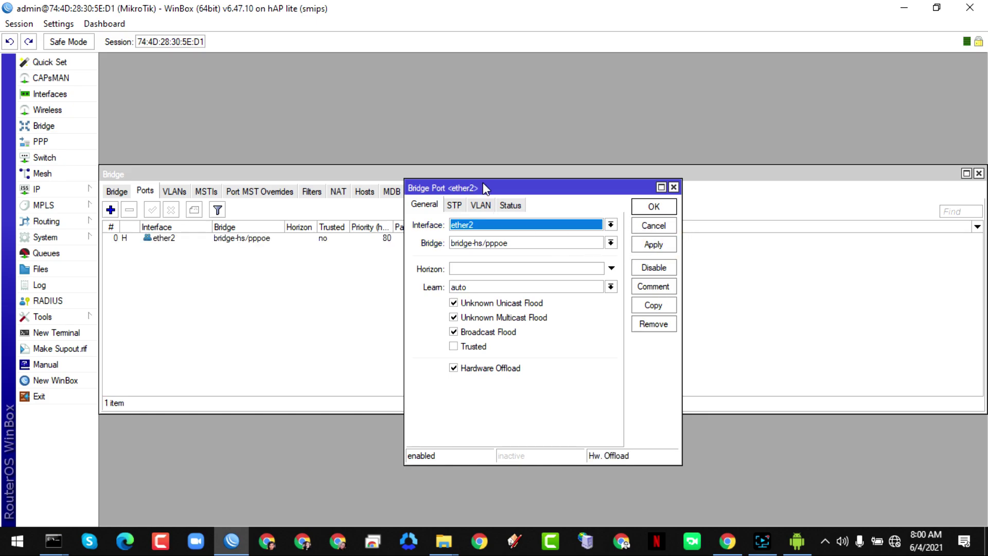
# - Copy the ether2 port entry to add ether3 to bridge-hs/pppoe
pyautogui.moveTo(478, 188); pyautogui.dragTo(485, 102)
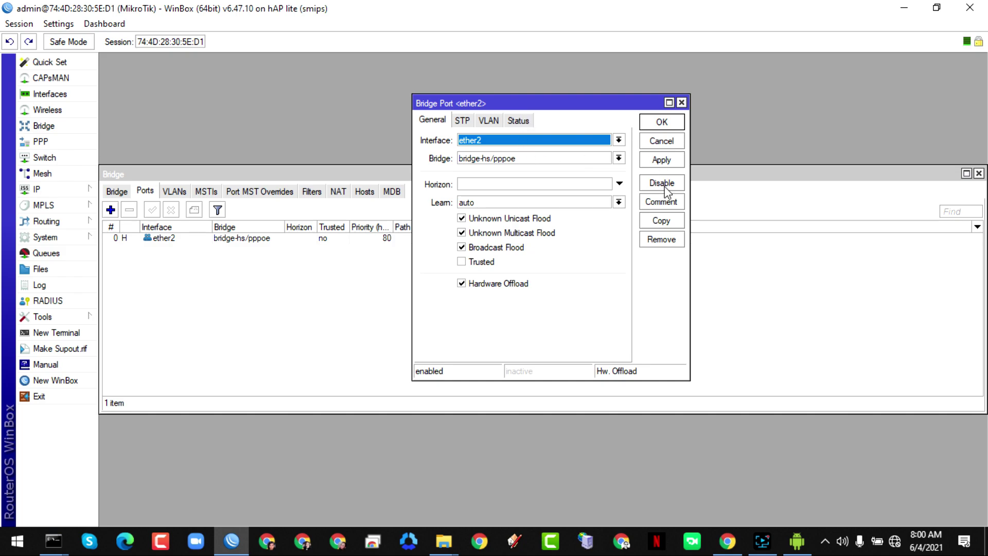
pyautogui.click(664, 220)
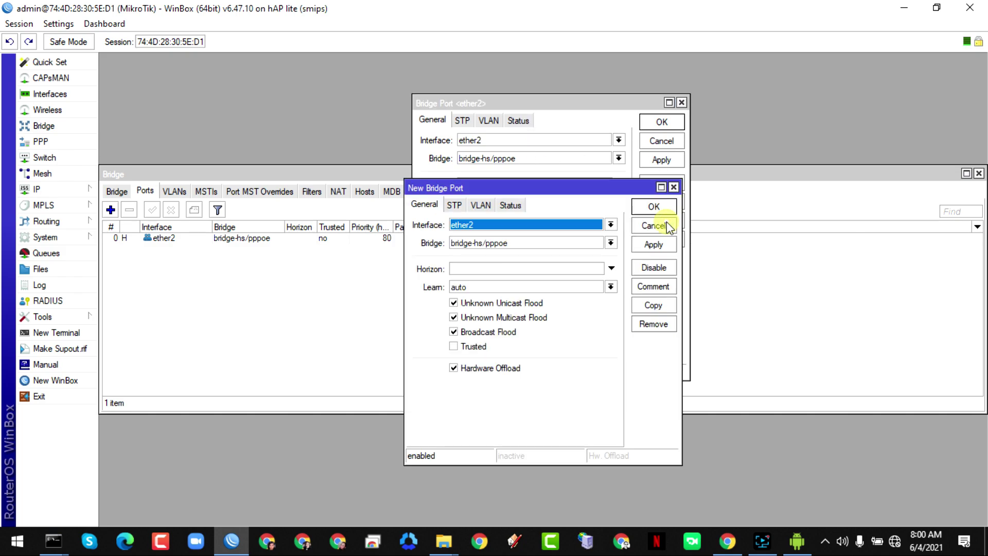
pyautogui.click(533, 225)
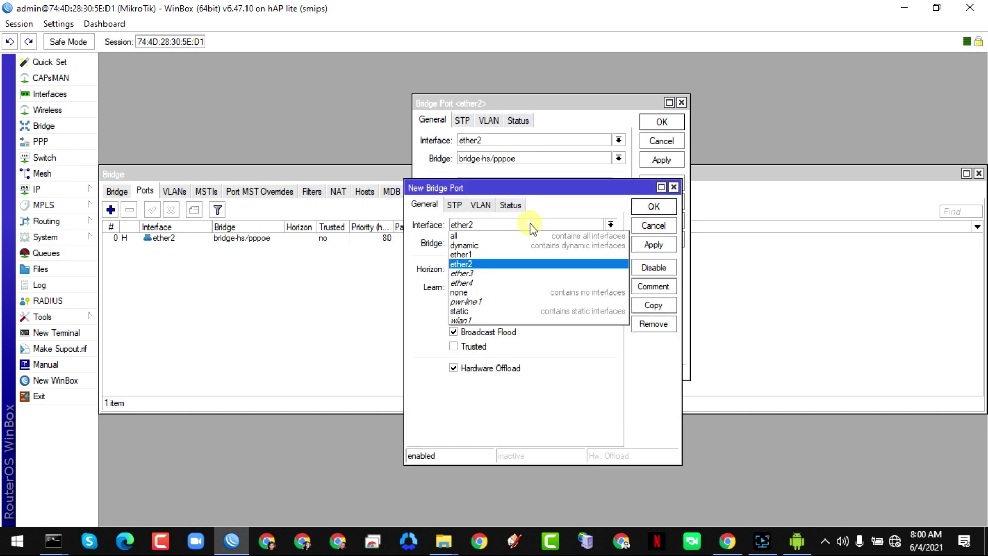
pyautogui.click(477, 274)
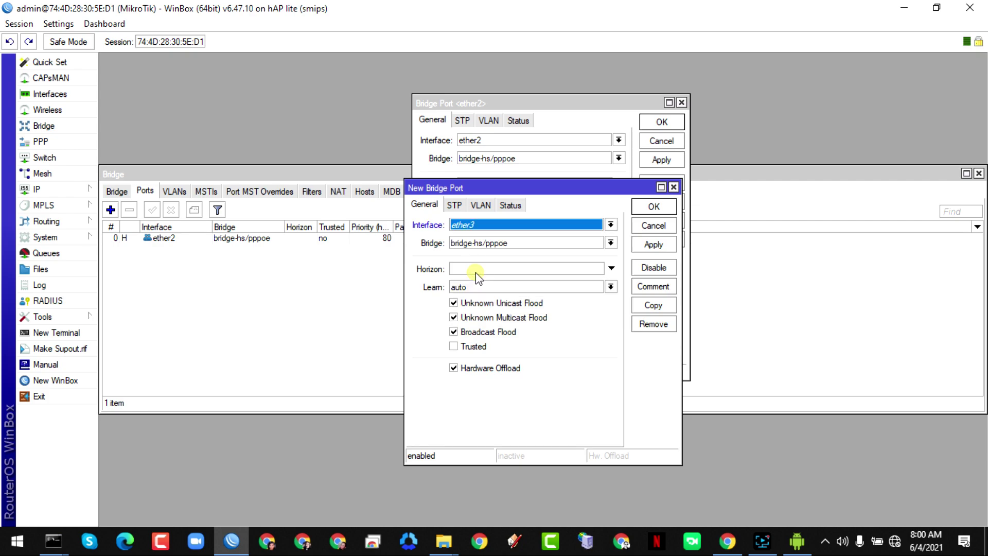
pyautogui.click(653, 246)
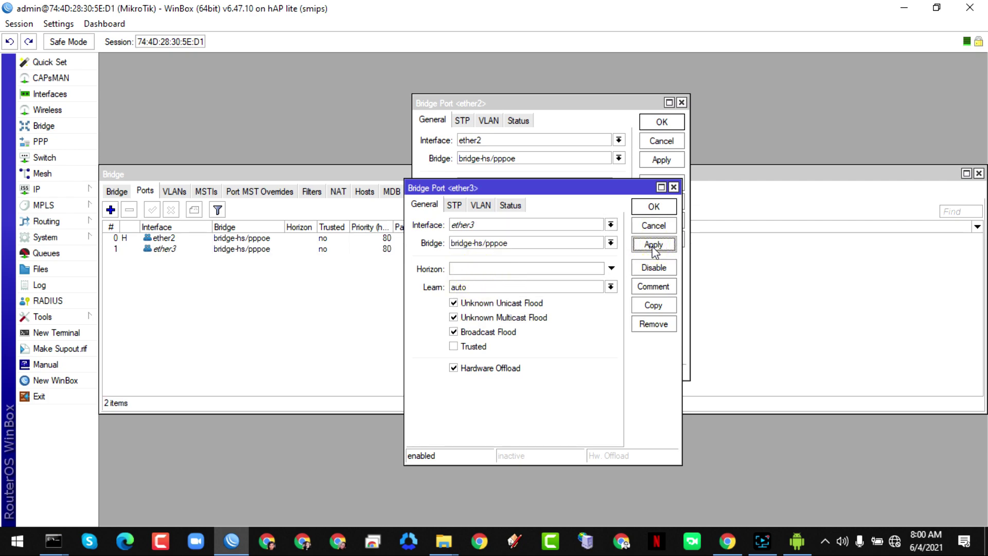
pyautogui.click(648, 208)
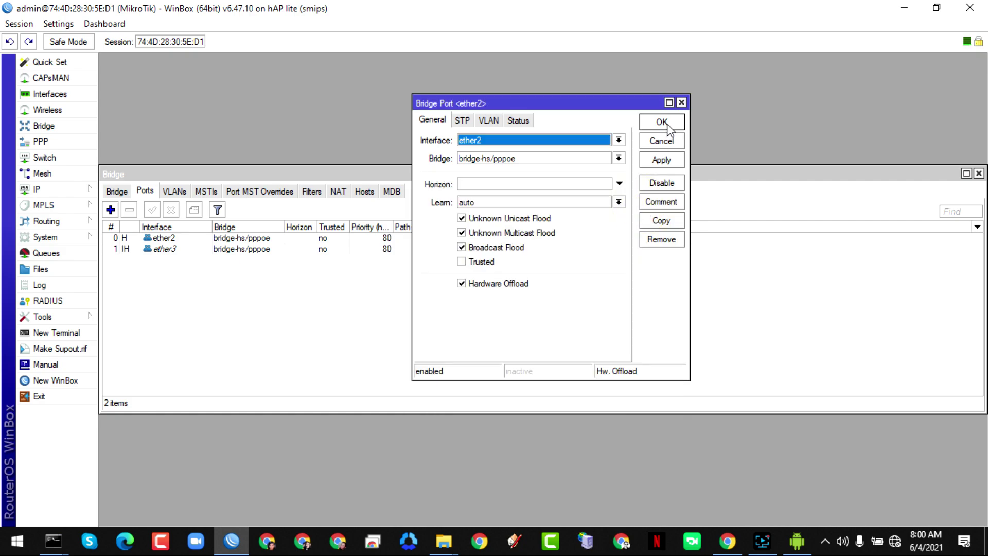
# - Copy the ether2 port entry again to add ether4 to the bridge
pyautogui.click(651, 224)
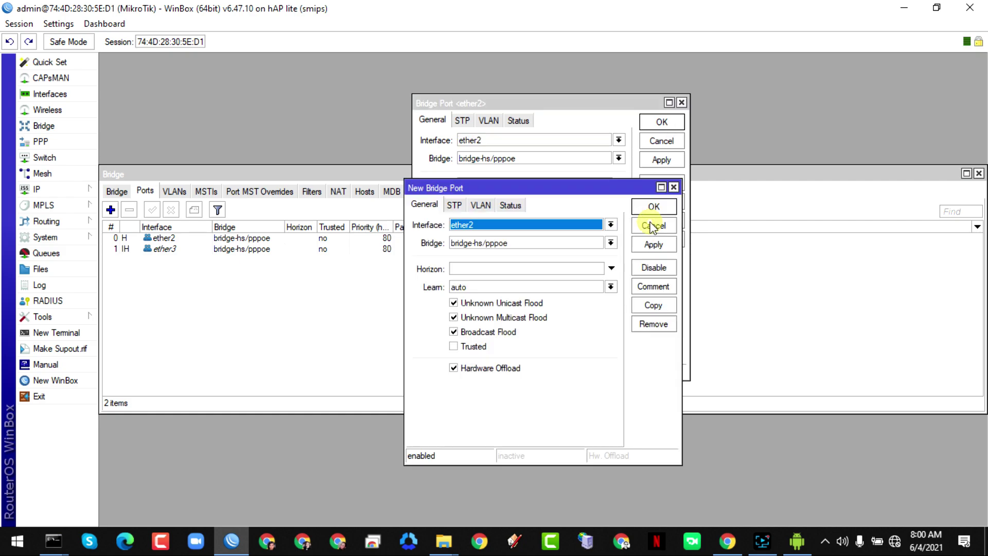
pyautogui.click(474, 225)
pyautogui.click(478, 283)
pyautogui.click(653, 244)
pyautogui.click(652, 207)
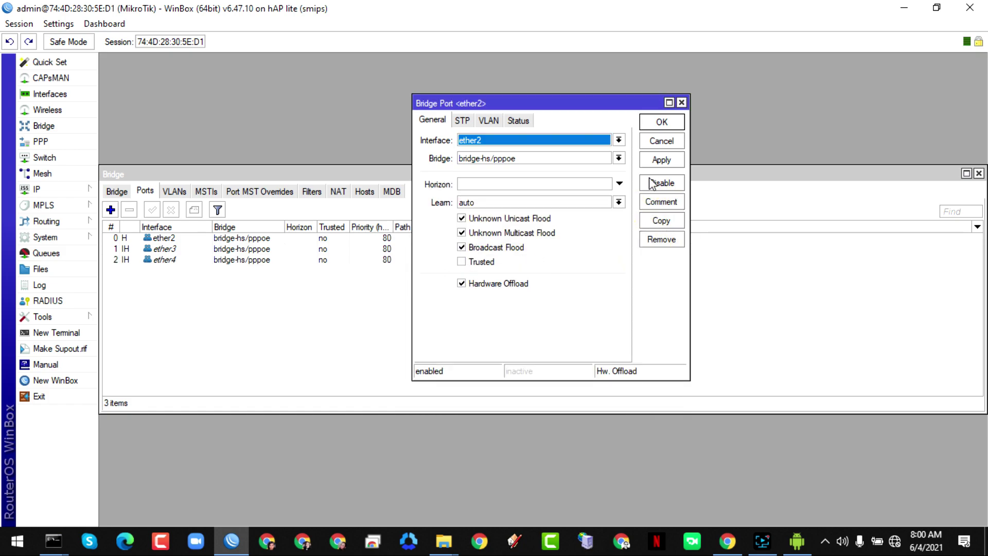
pyautogui.click(619, 158)
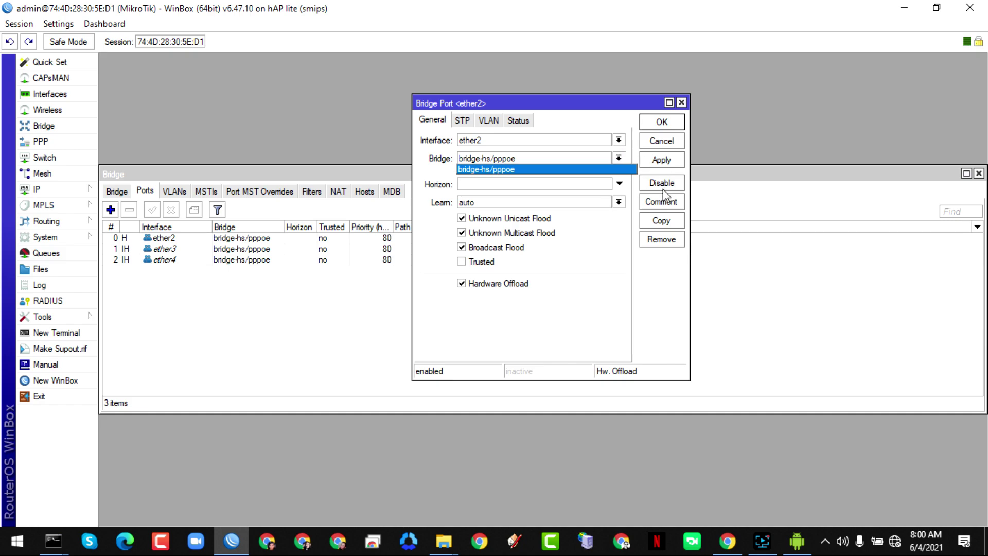
pyautogui.click(661, 222)
# - Add wlan1 as a bridge port, then close the port settings and Bridge window
pyautogui.click(661, 222)
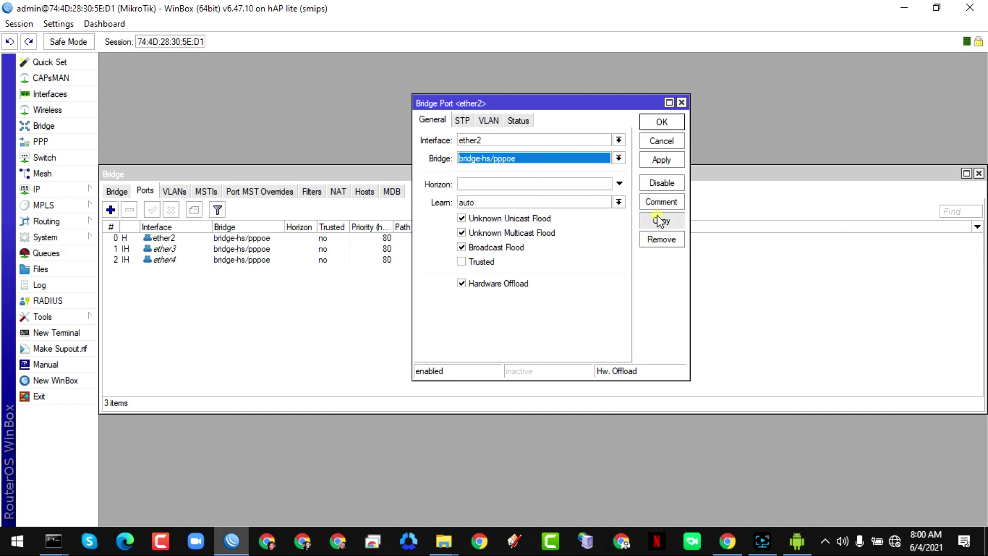
pyautogui.click(489, 224)
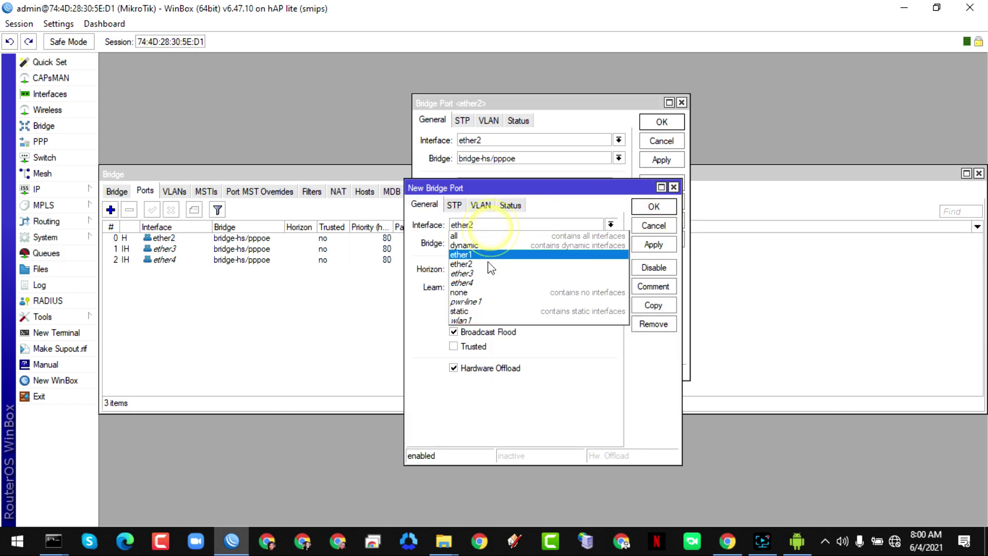
pyautogui.click(478, 320)
pyautogui.click(651, 245)
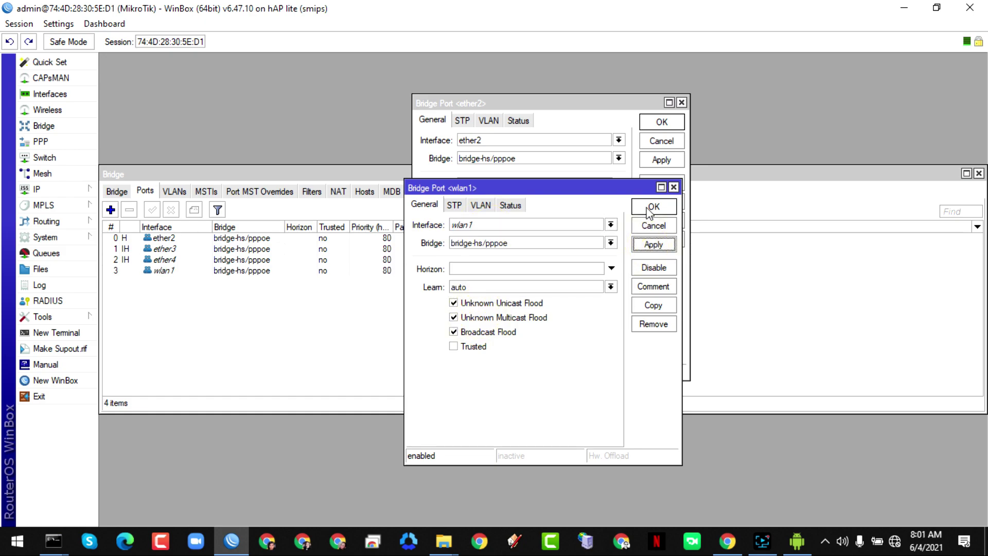
pyautogui.click(651, 207)
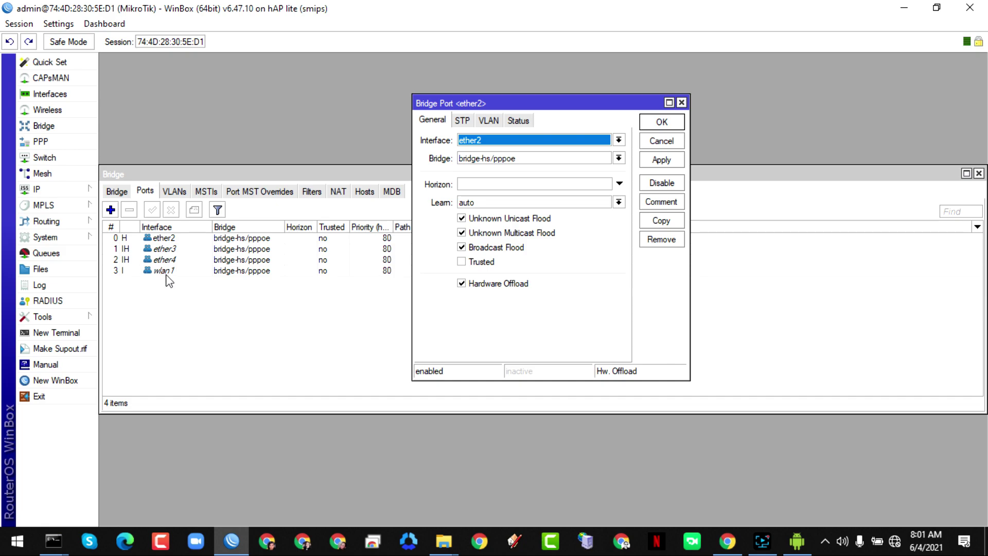
pyautogui.click(663, 123)
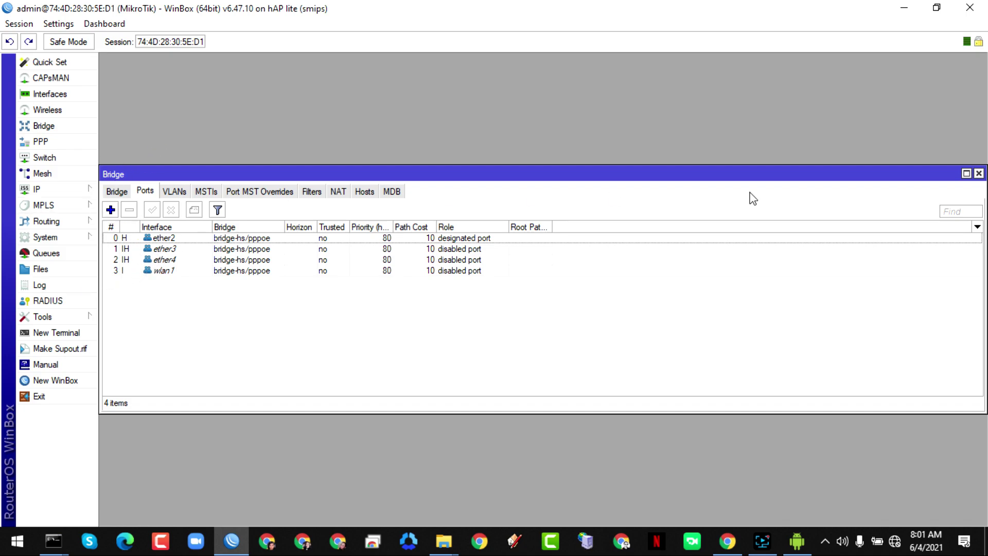
pyautogui.click(978, 174)
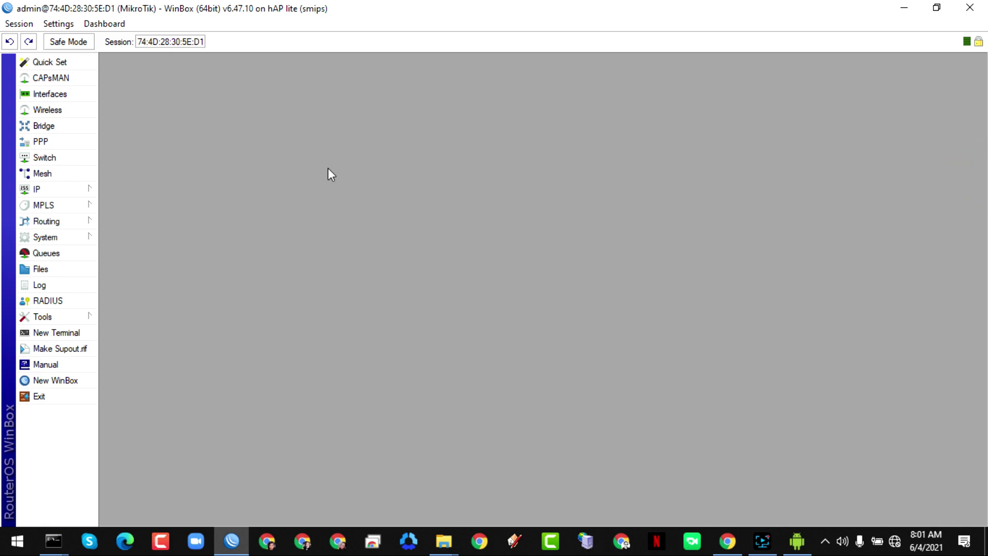
# - Add address 10.0.0.1/24 on bridge-hs/pppoe and close the Address List
pyautogui.click(52, 193)
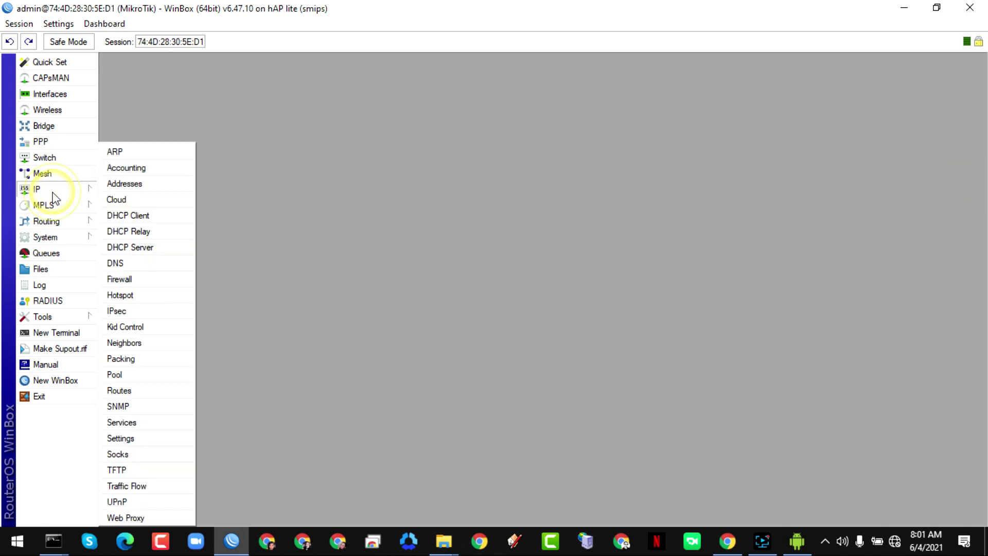
pyautogui.click(128, 185)
pyautogui.click(434, 201)
pyautogui.write('1')
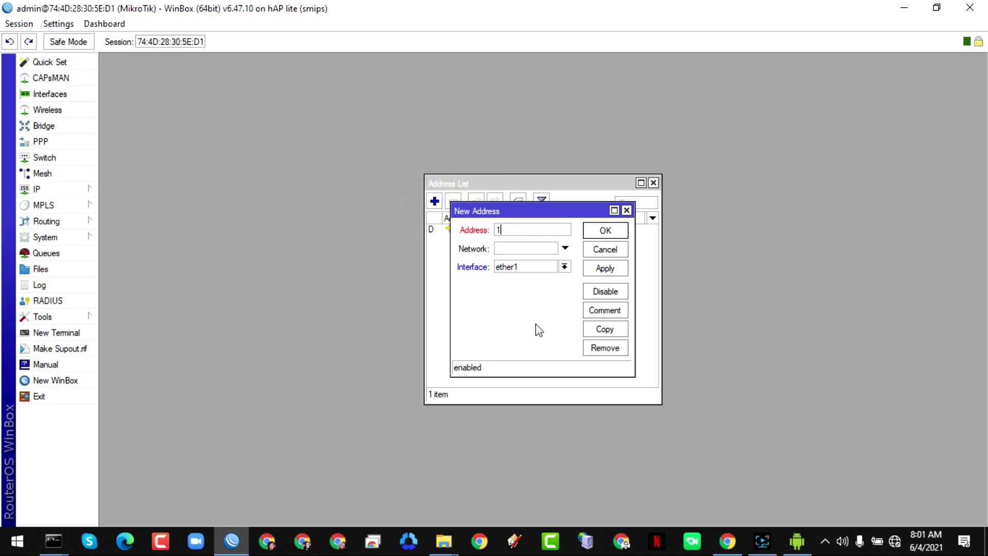
pyautogui.write('0.0.0.1/24')
pyautogui.click(565, 266)
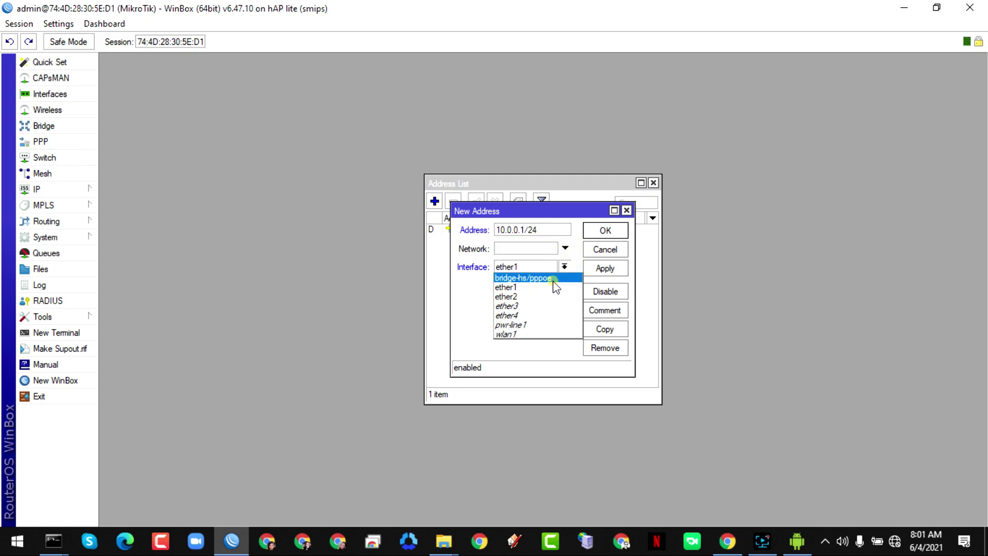
pyautogui.click(553, 281)
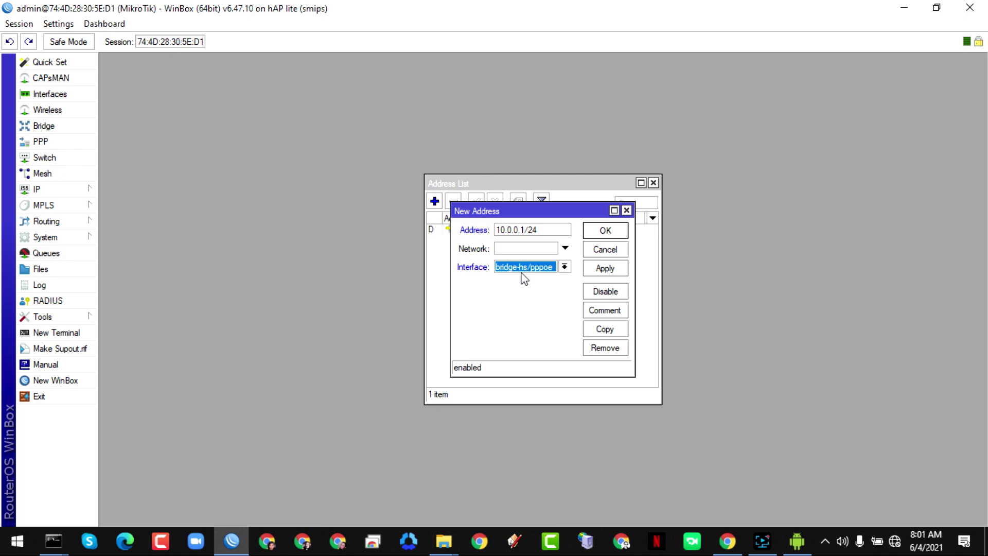
pyautogui.click(604, 268)
pyautogui.click(606, 231)
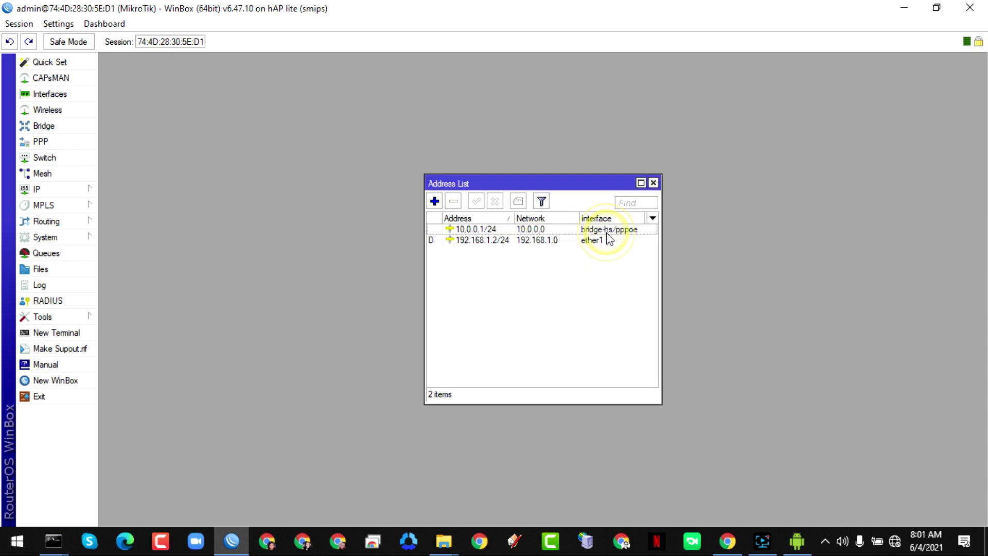
pyautogui.click(653, 183)
# - Start Hotspot Setup with bridge-hs/pppoe as the hotspot interface
pyautogui.click(58, 190)
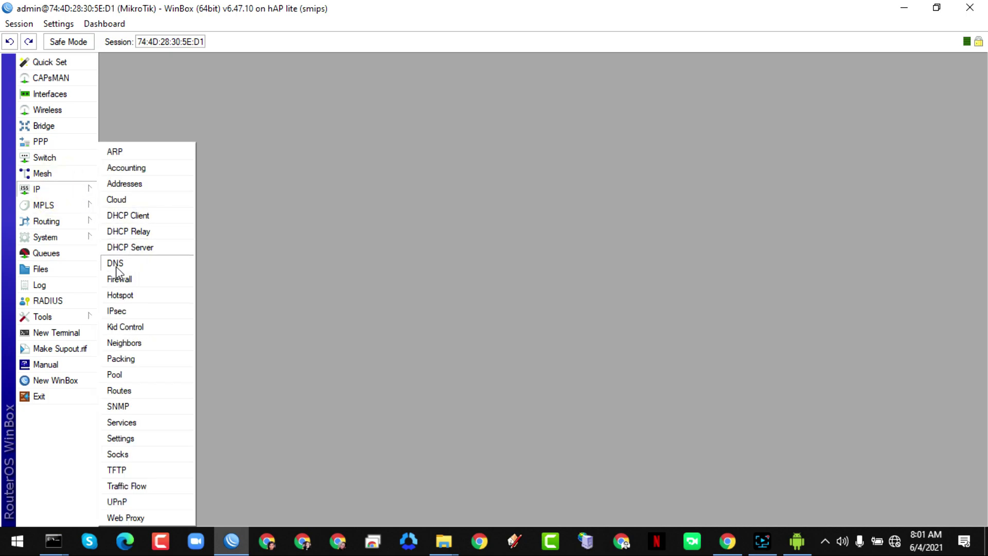
pyautogui.click(120, 295)
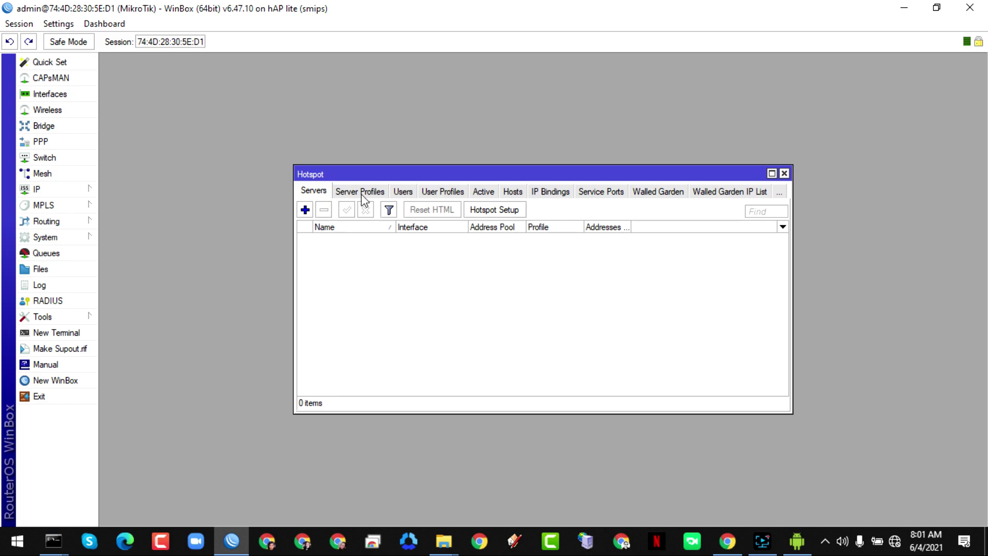
pyautogui.click(495, 211)
pyautogui.click(548, 276)
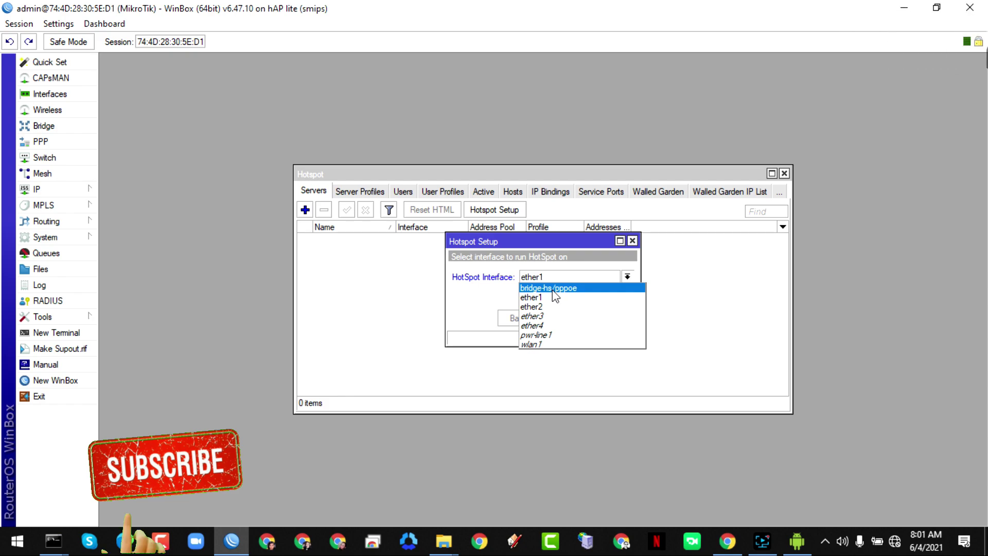
pyautogui.click(553, 290)
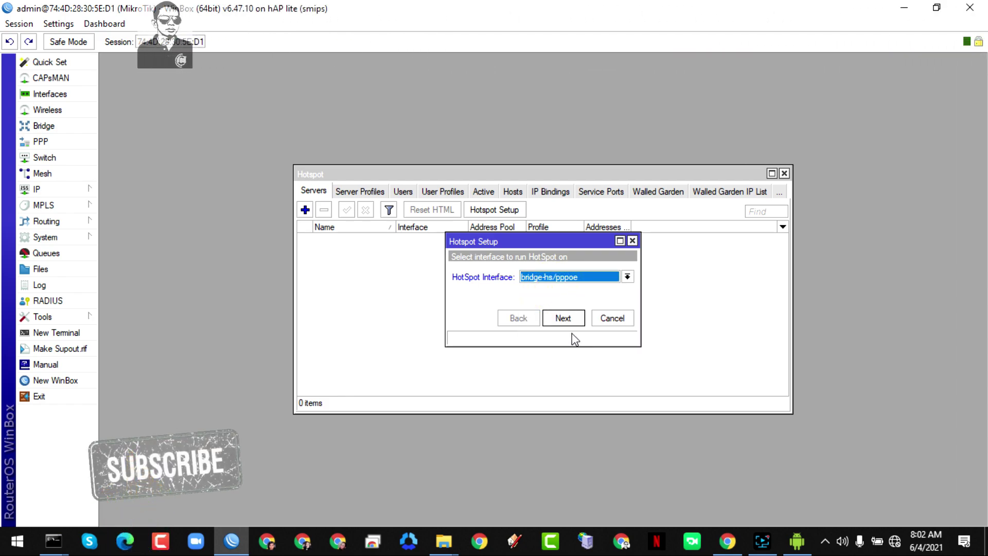
pyautogui.click(564, 320)
# - Accept setup defaults, including DNS 8.8.8.8/8.8.4.4 and DNS name wifi-vanz.net, to finish
pyautogui.click(566, 319)
pyautogui.click(566, 319)
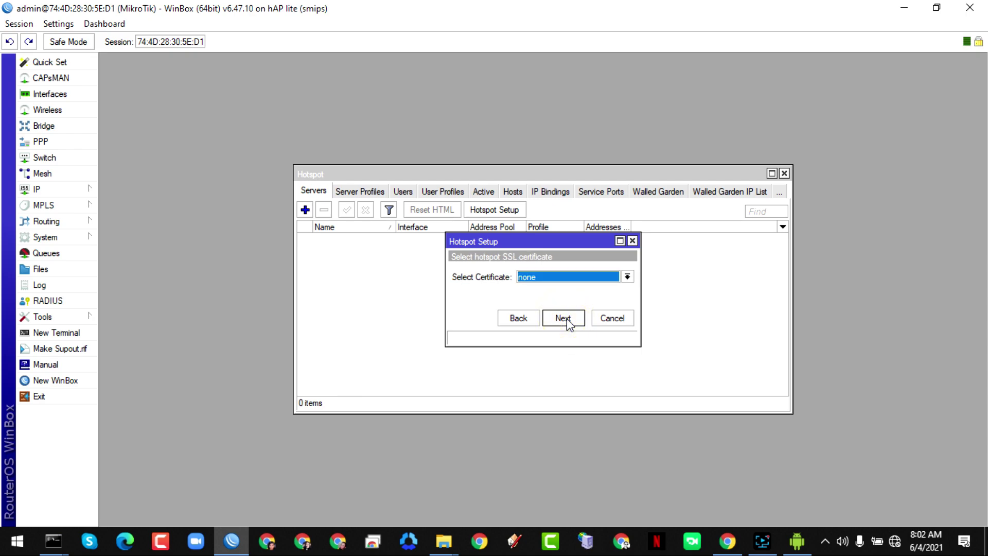
pyautogui.click(566, 319)
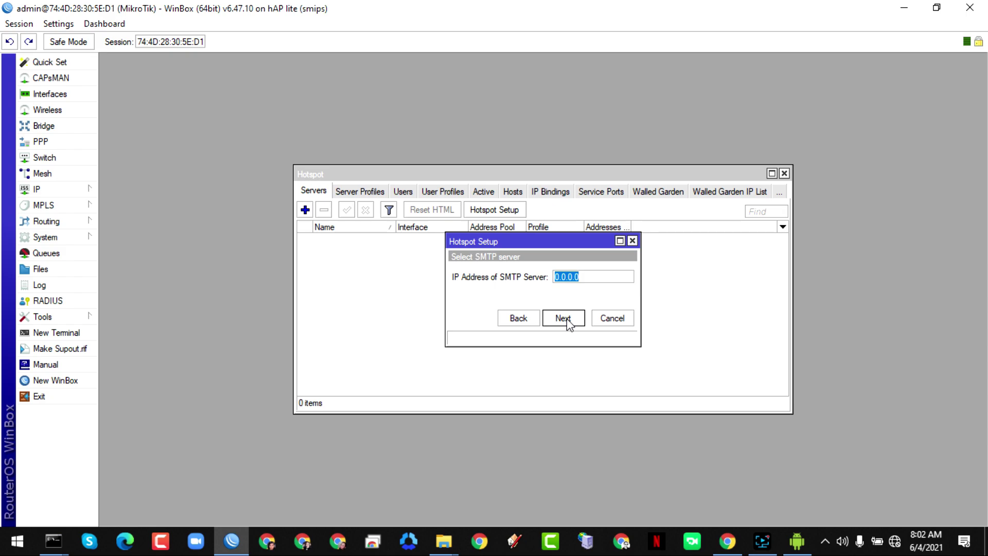
pyautogui.click(566, 320)
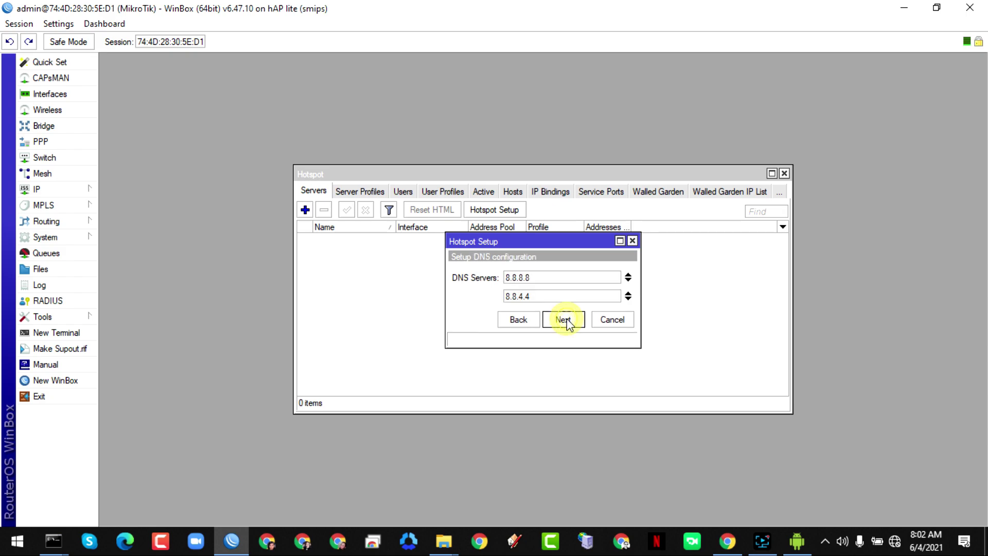
pyautogui.click(567, 320)
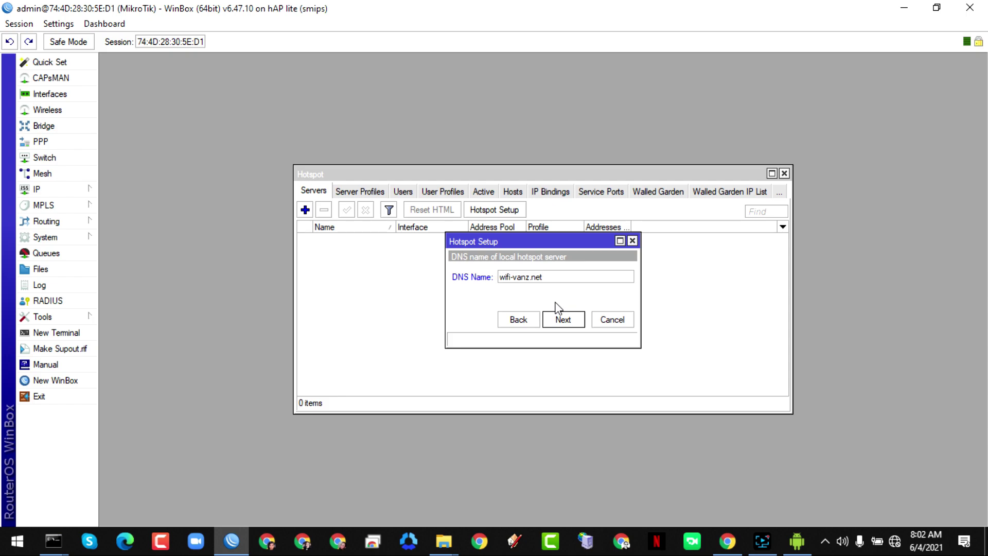
pyautogui.click(562, 320)
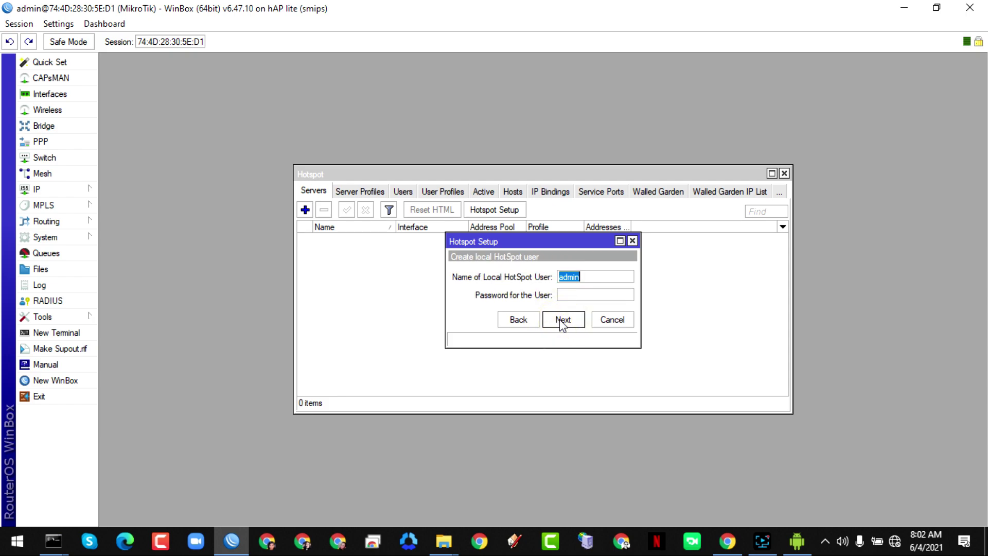
pyautogui.click(561, 320)
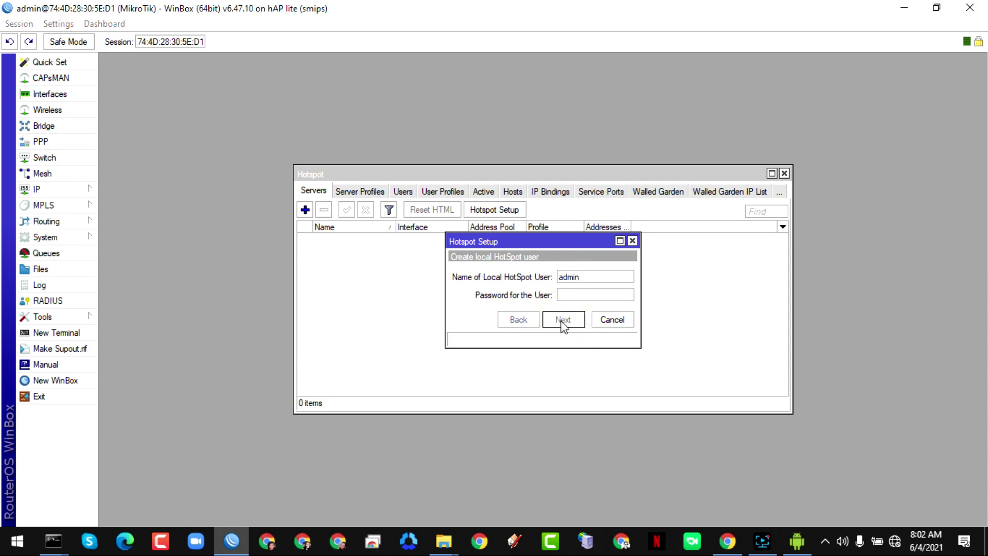
pyautogui.click(535, 285)
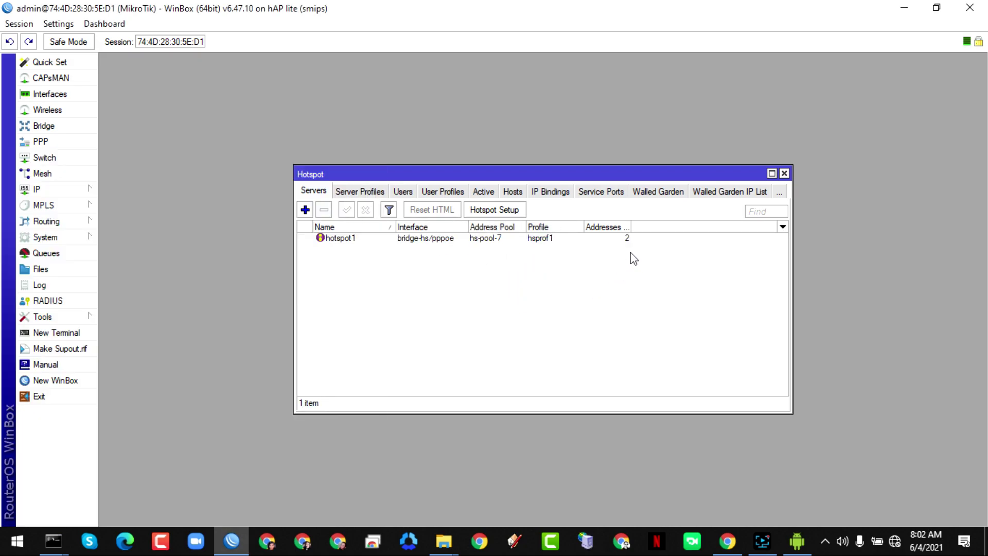
# - Set Addresses Per MAC on hotspot1 to 1
pyautogui.click(595, 240)
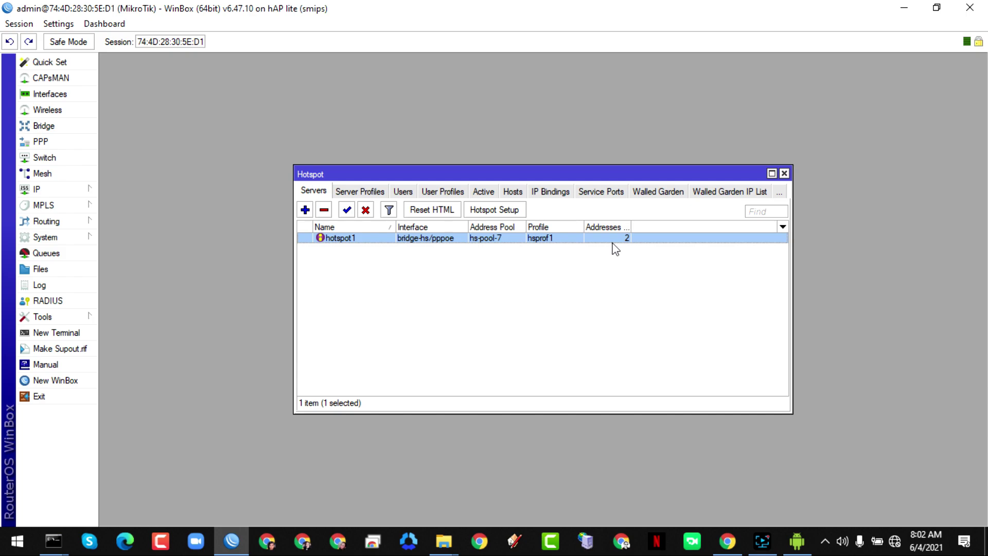
pyautogui.doubleClick(591, 238)
pyautogui.doubleClick(515, 335)
pyautogui.write('1')
pyautogui.click(649, 239)
# - Save hotspot1, then create user profile 2mb with no address pool and 2M/2M rate limit
pyautogui.click(638, 200)
pyautogui.click(445, 192)
pyautogui.click(305, 210)
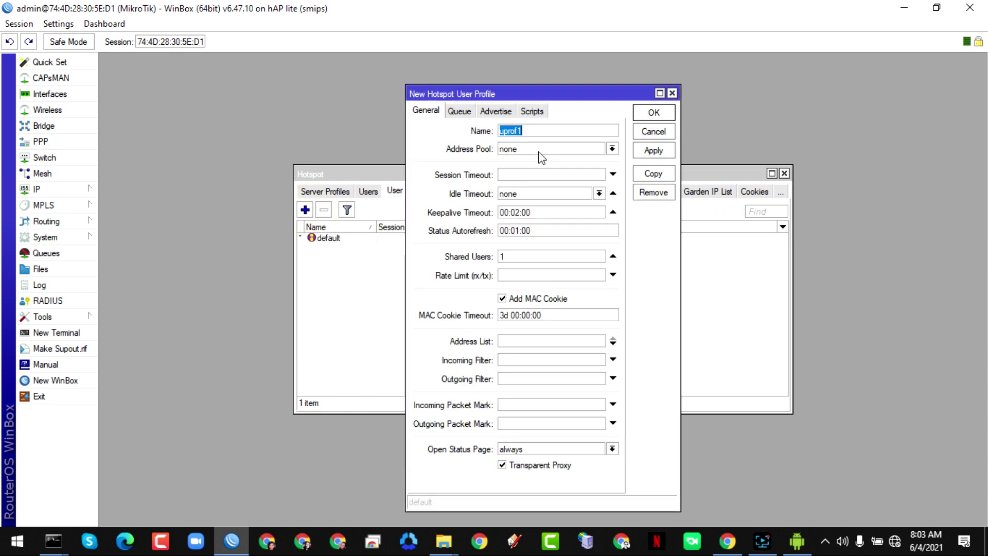
pyautogui.write('2mb')
pyautogui.click(529, 150)
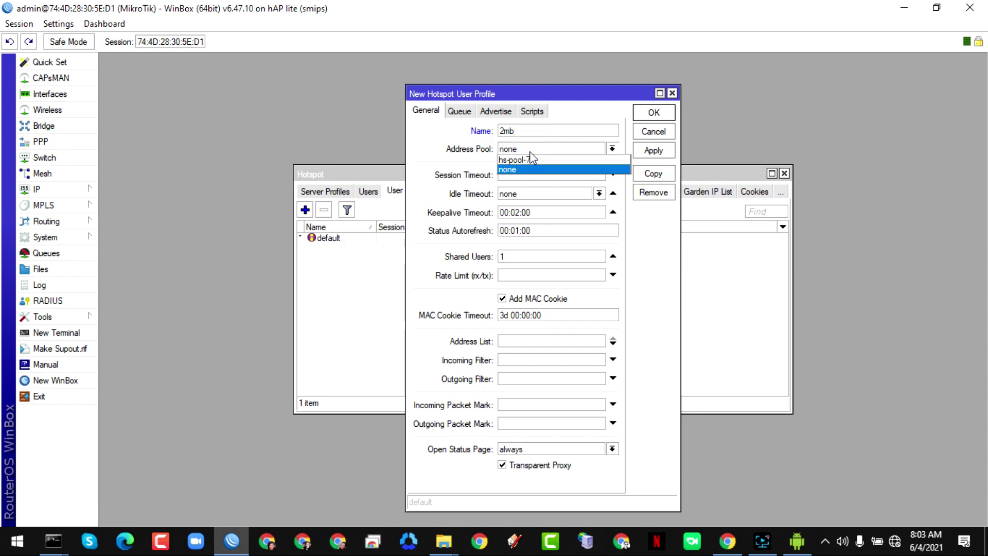
pyautogui.click(529, 151)
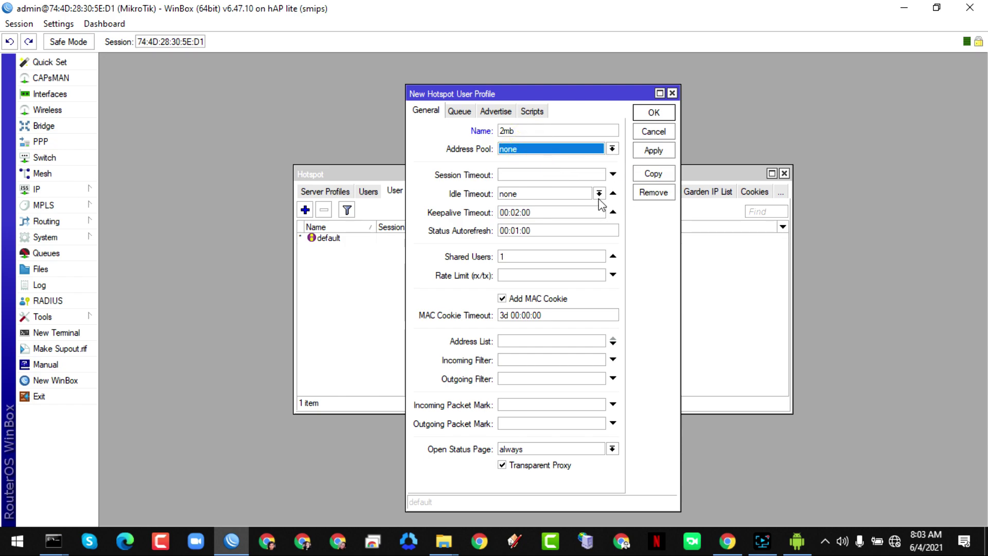
pyautogui.click(514, 279)
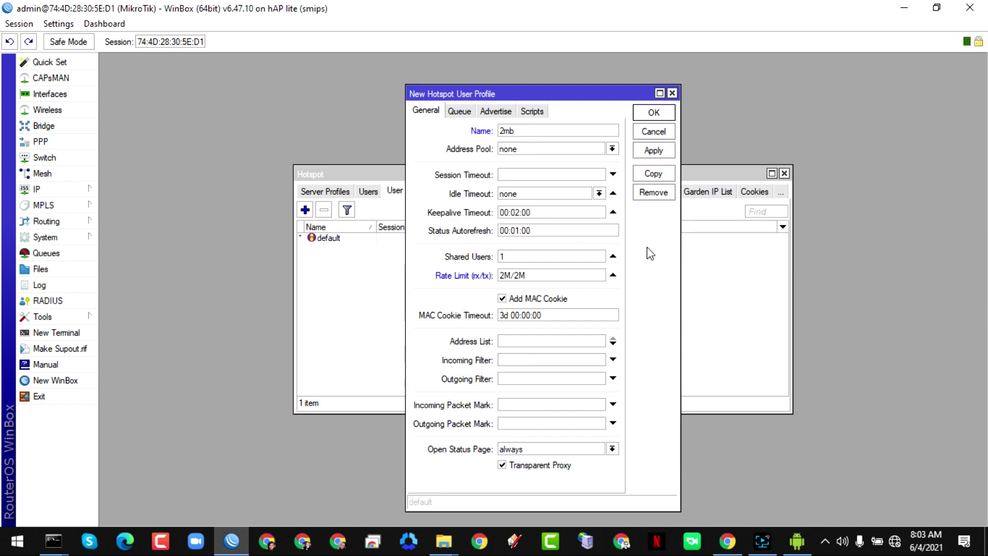
pyautogui.click(650, 151)
pyautogui.click(654, 112)
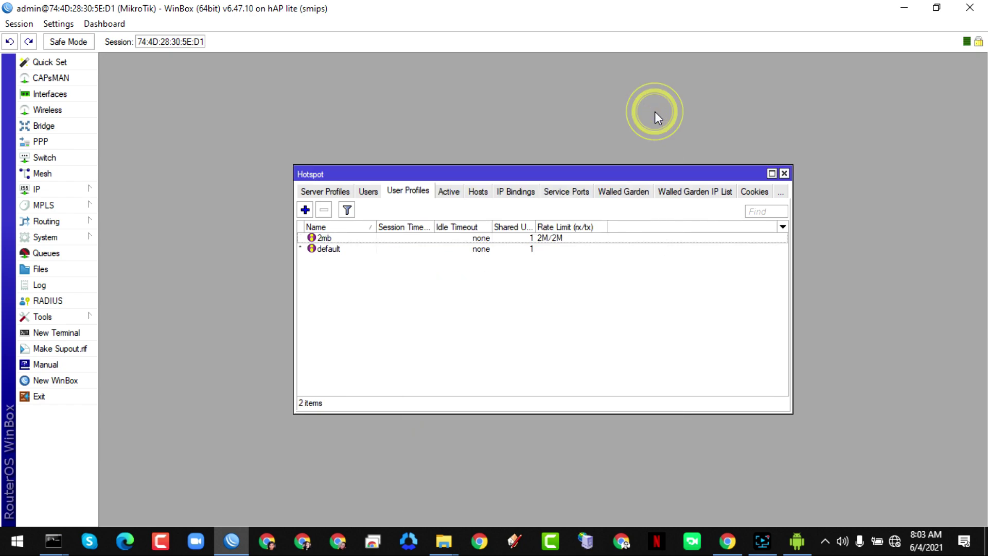
# - Add hotspot user test on all servers with a password and the 2mb profile
pyautogui.click(364, 192)
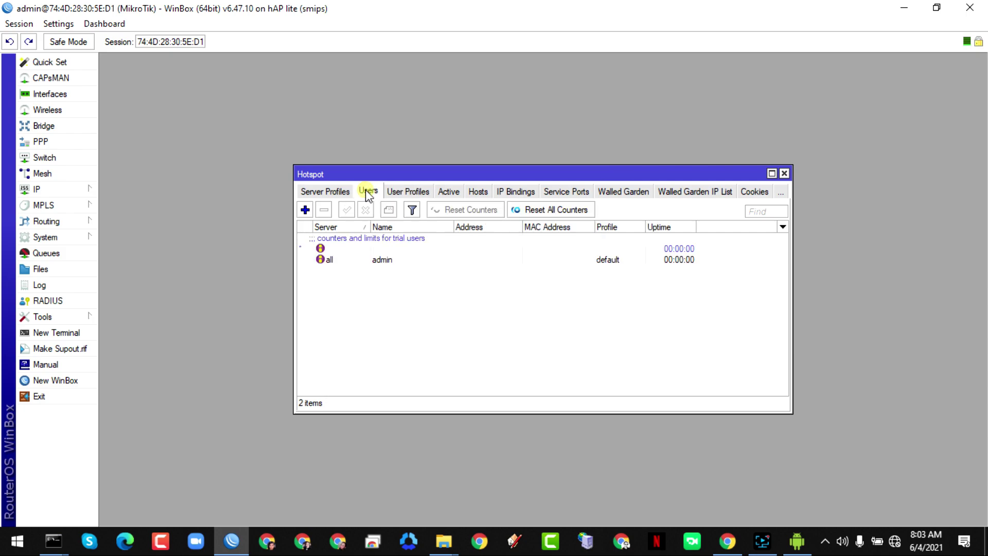
pyautogui.click(306, 210)
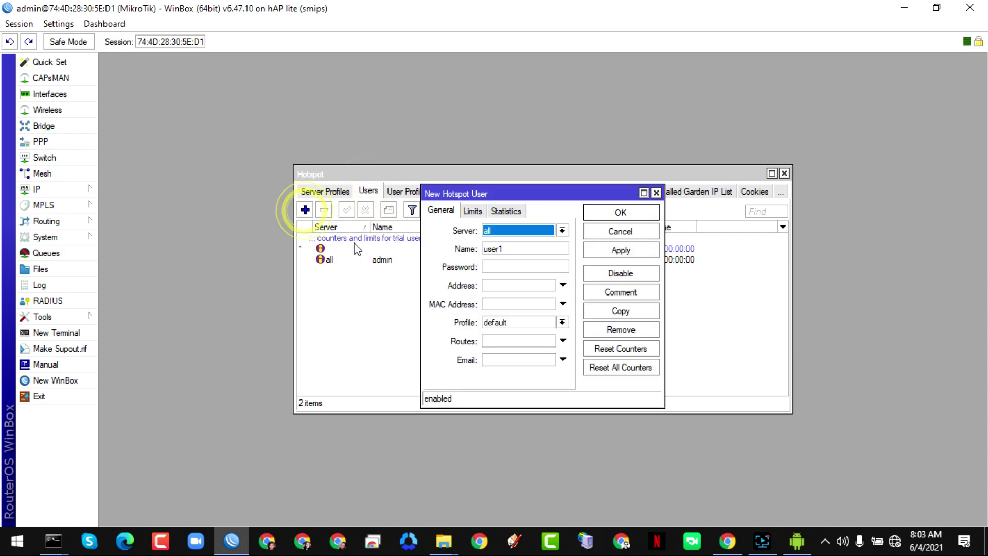
pyautogui.click(519, 232)
pyautogui.click(518, 238)
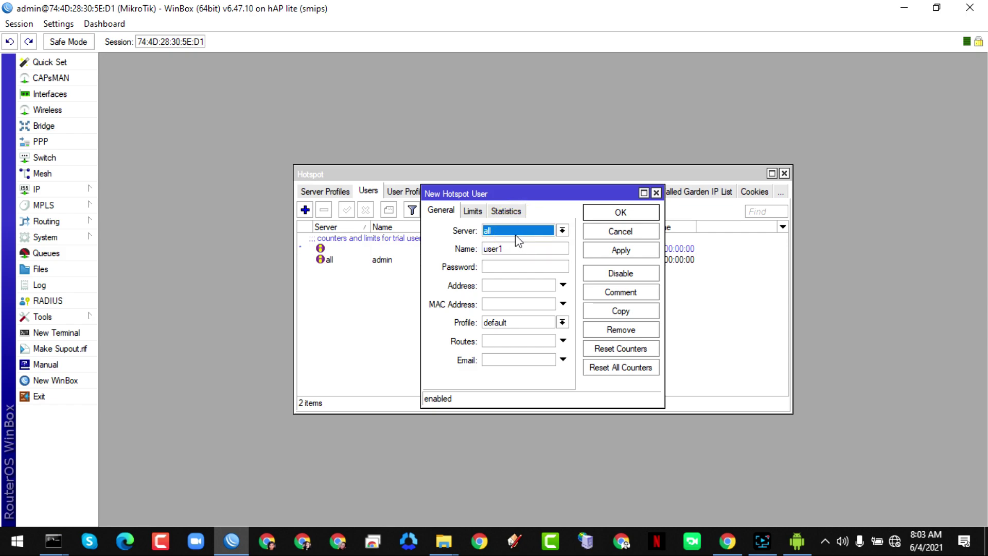
pyautogui.doubleClick(515, 250)
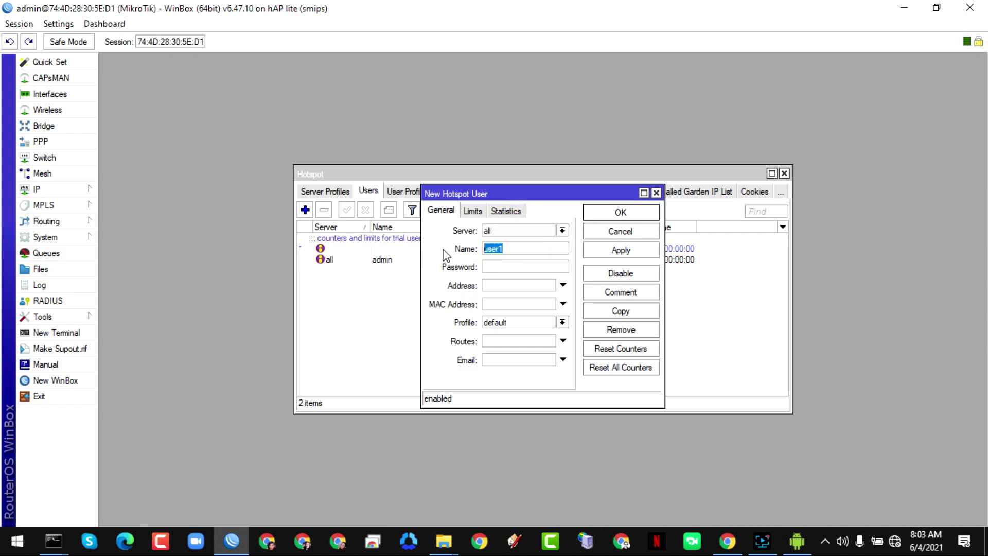
pyautogui.write('test')
pyautogui.click(509, 268)
pyautogui.click(563, 322)
pyautogui.click(536, 334)
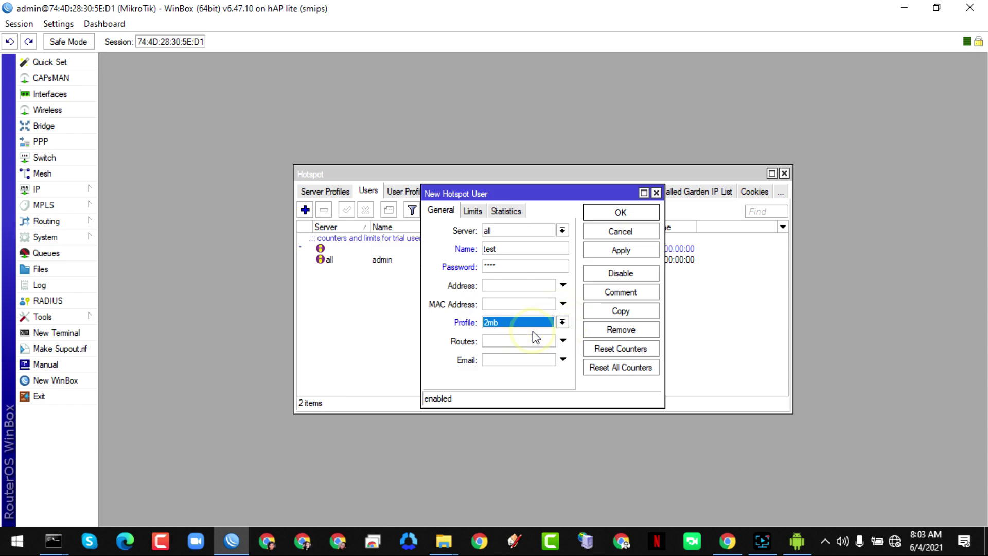
# - Give user test a 01:00:00 uptime limit and save it
pyautogui.click(473, 211)
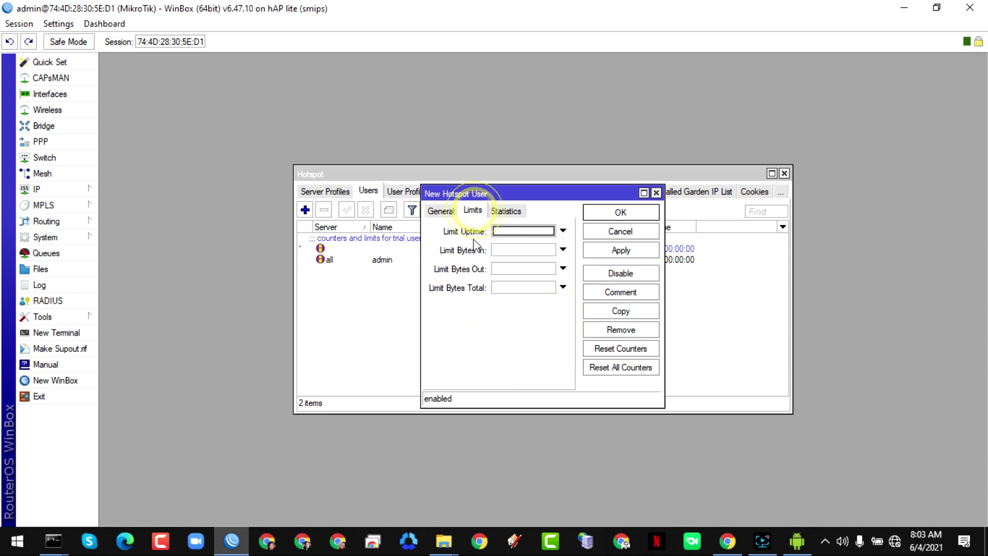
pyautogui.click(510, 231)
pyautogui.click(502, 232)
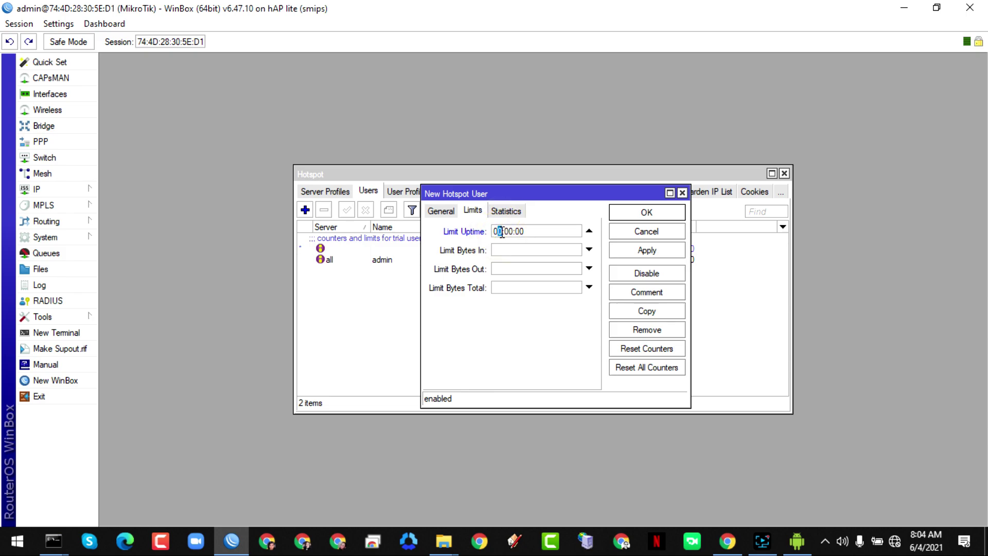
pyautogui.write('1')
pyautogui.click(647, 256)
pyautogui.click(644, 214)
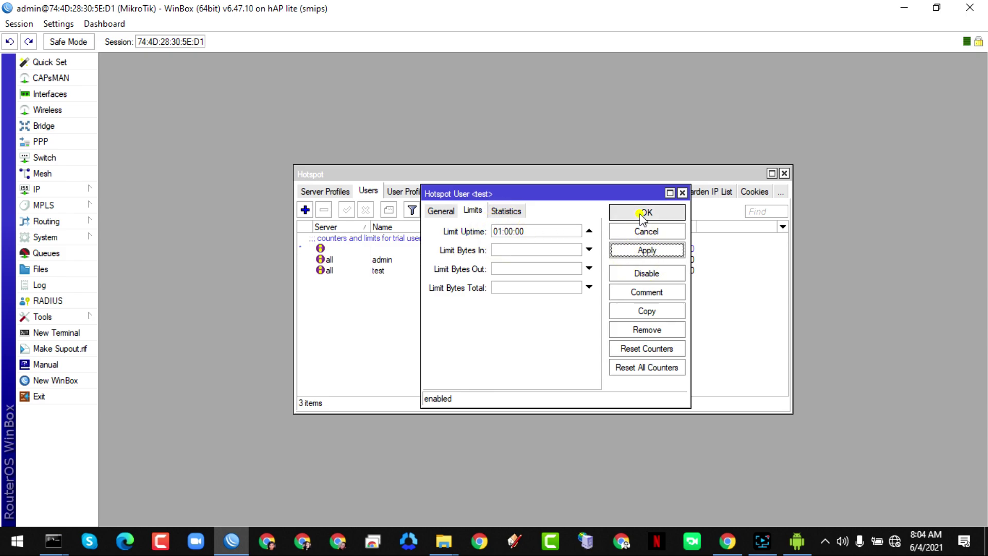
pyautogui.click(396, 271)
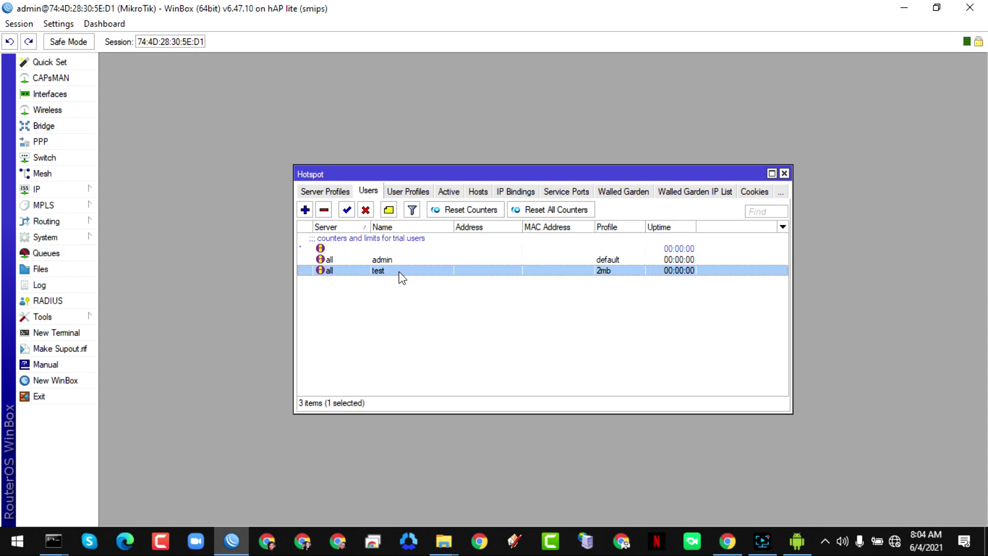
pyautogui.moveTo(473, 174); pyautogui.dragTo(668, 66)
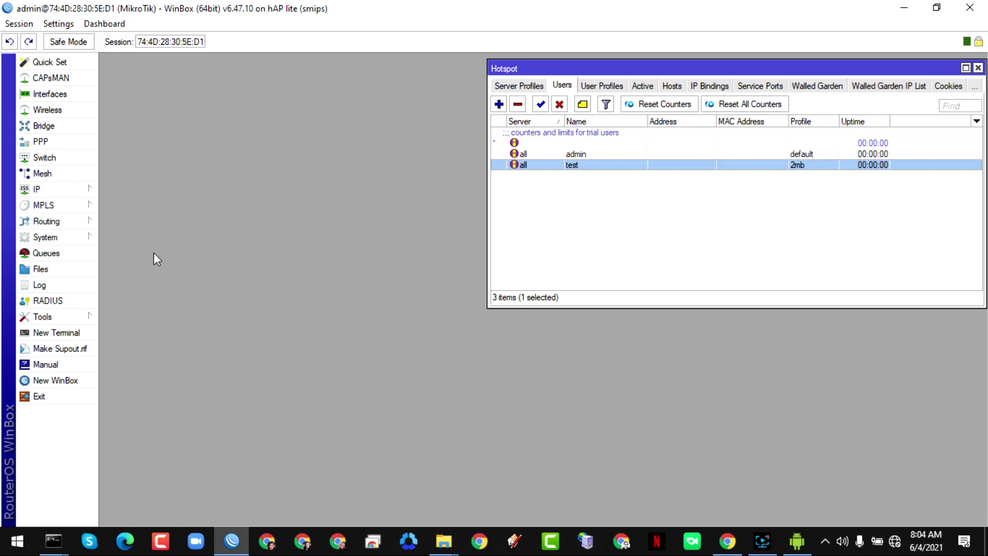
# - Create IP pool pppoe-pool with addresses 192.168.10.2-192.168.10.254
pyautogui.click(71, 190)
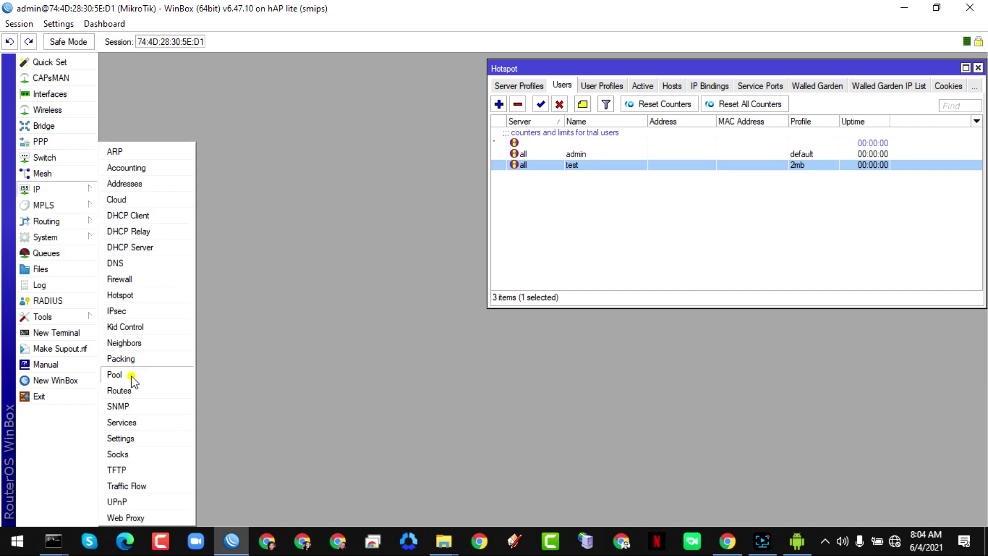
pyautogui.click(133, 375)
pyautogui.click(398, 210)
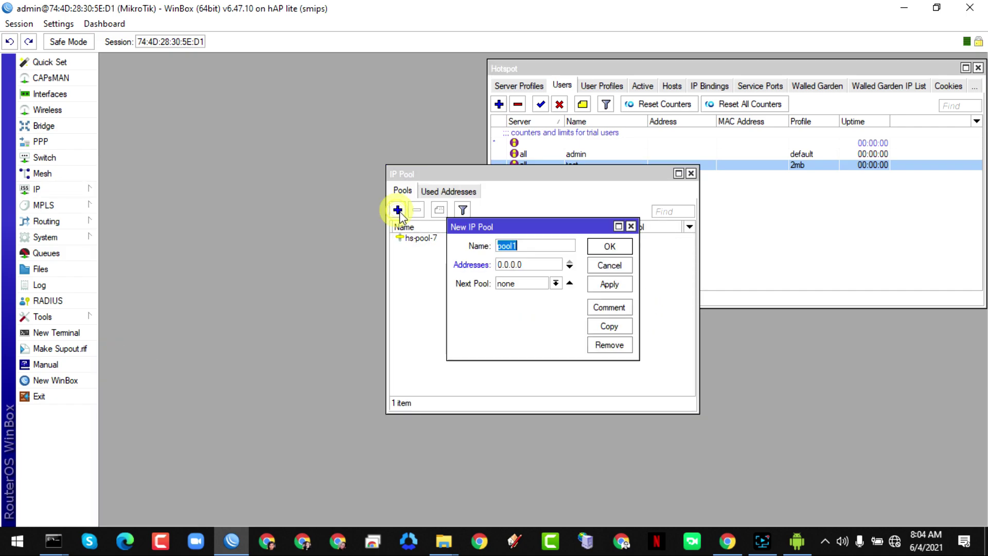
pyautogui.moveTo(513, 226); pyautogui.dragTo(511, 267)
pyautogui.write('pppoe')
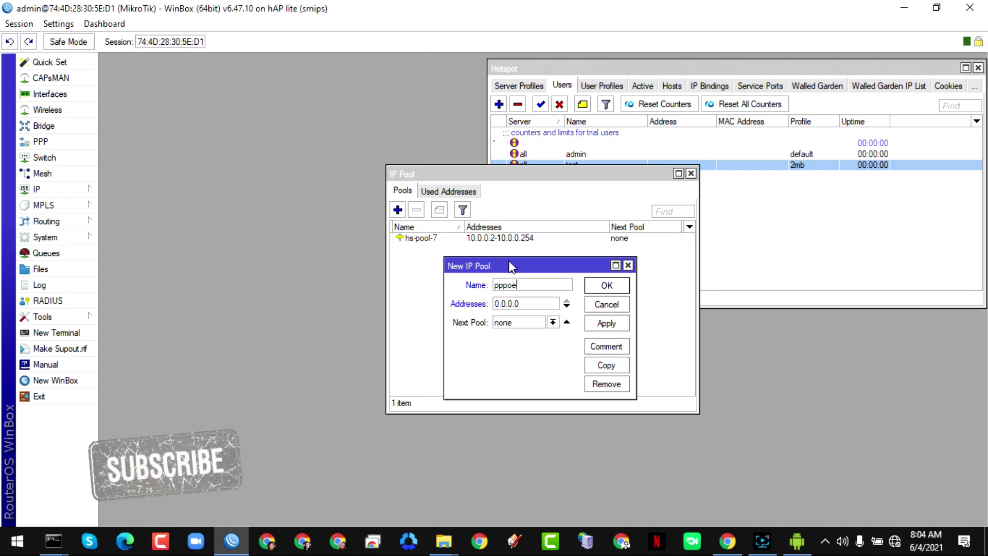
pyautogui.write('-po')
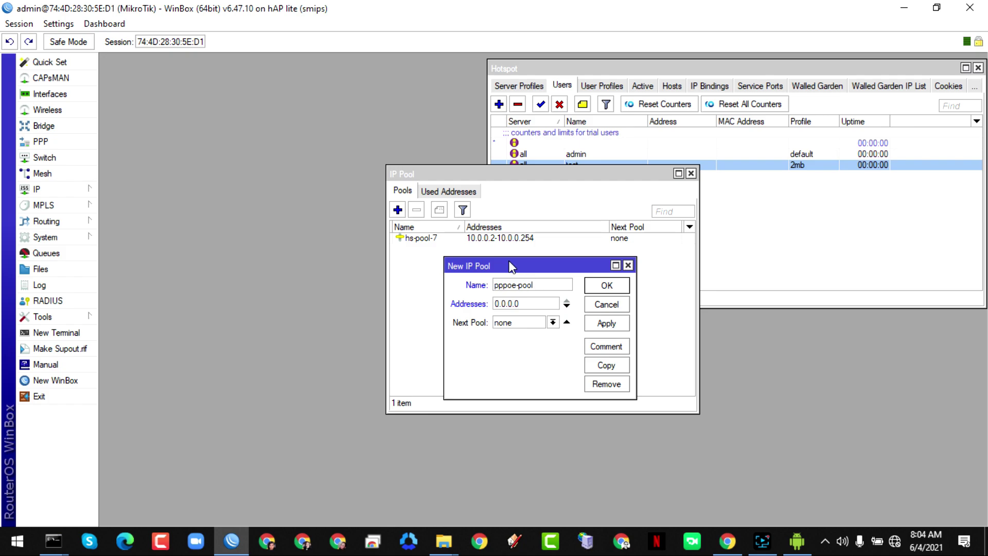
pyautogui.write('ol')
pyautogui.doubleClick(526, 302)
pyautogui.write('1')
pyautogui.write('.168.10.254')
pyautogui.click(607, 323)
pyautogui.click(607, 285)
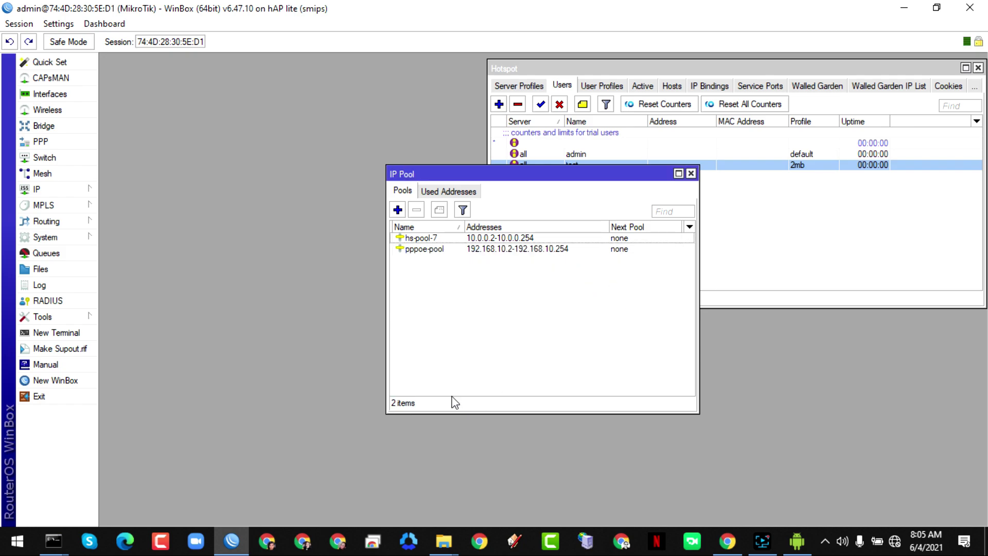
pyautogui.moveTo(447, 177); pyautogui.dragTo(167, 400)
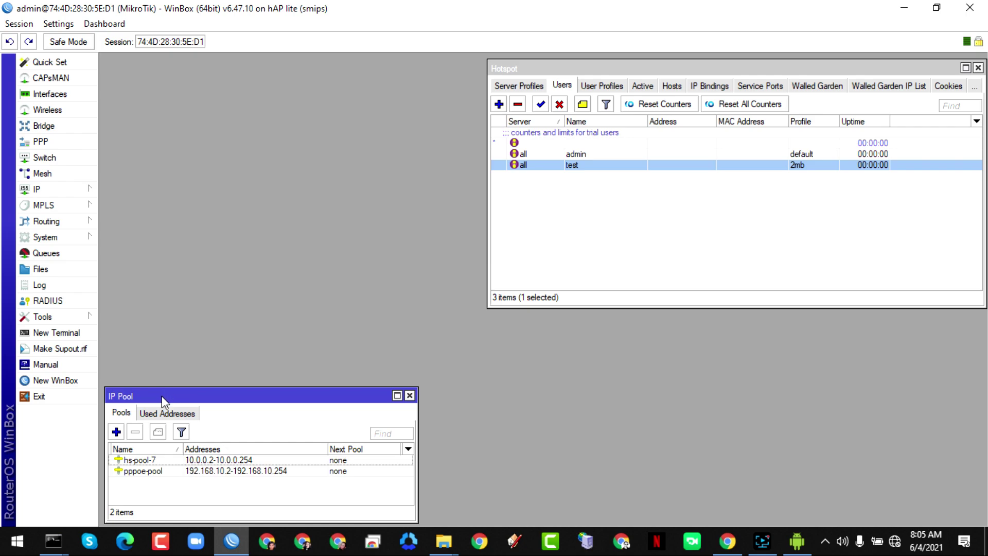
# - Start a new PPPoE service named PPPoE-Server in the PPP window's PPPoE Servers list
pyautogui.click(57, 142)
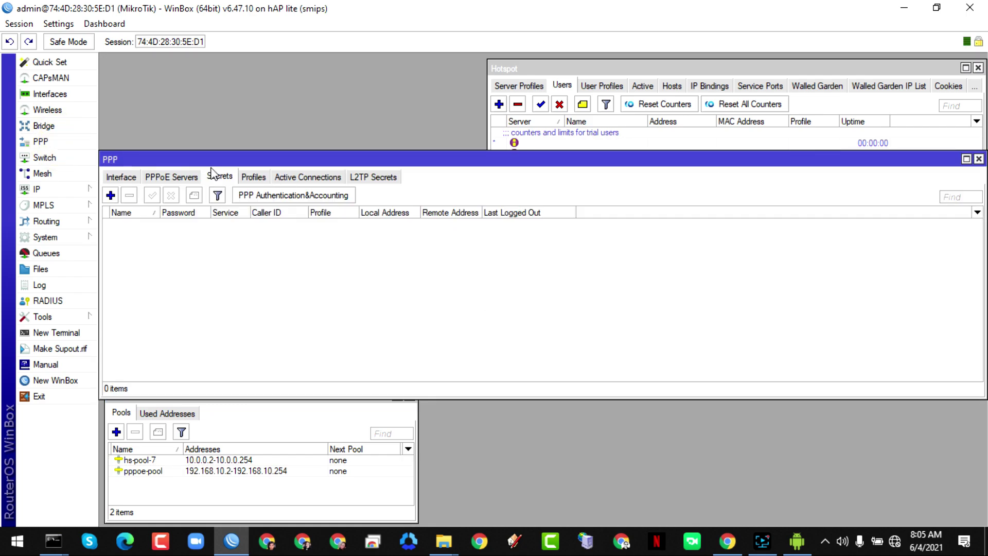
pyautogui.moveTo(217, 160); pyautogui.dragTo(224, 119)
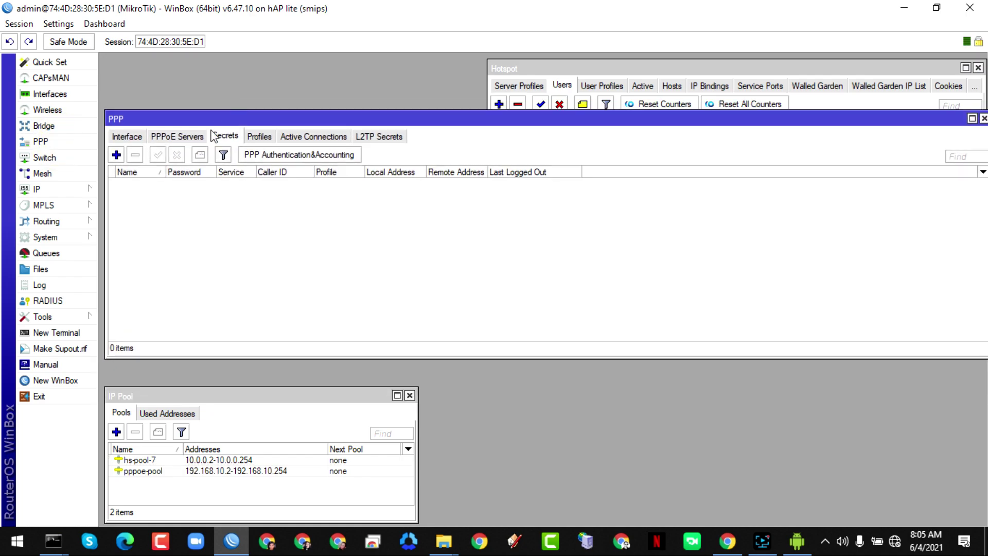
pyautogui.click(170, 137)
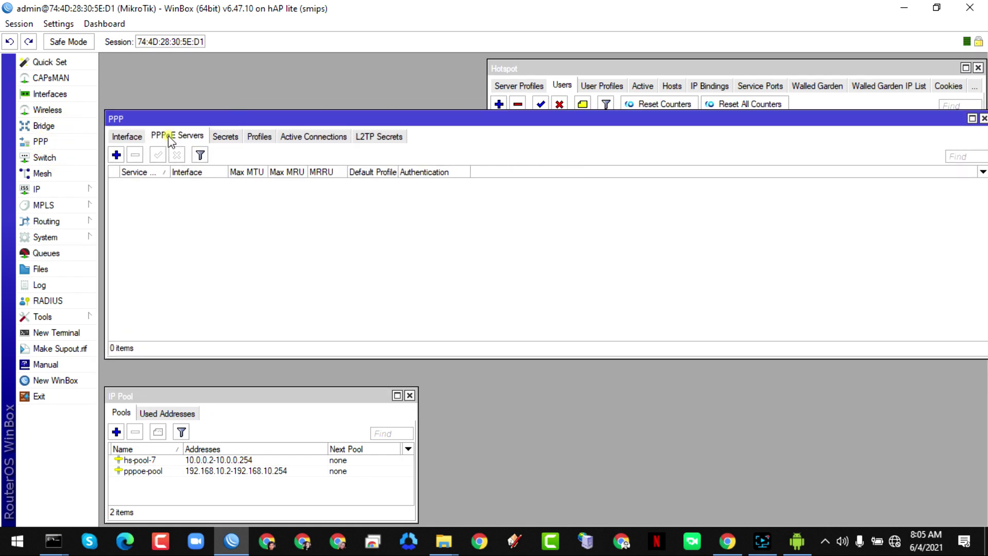
pyautogui.click(116, 155)
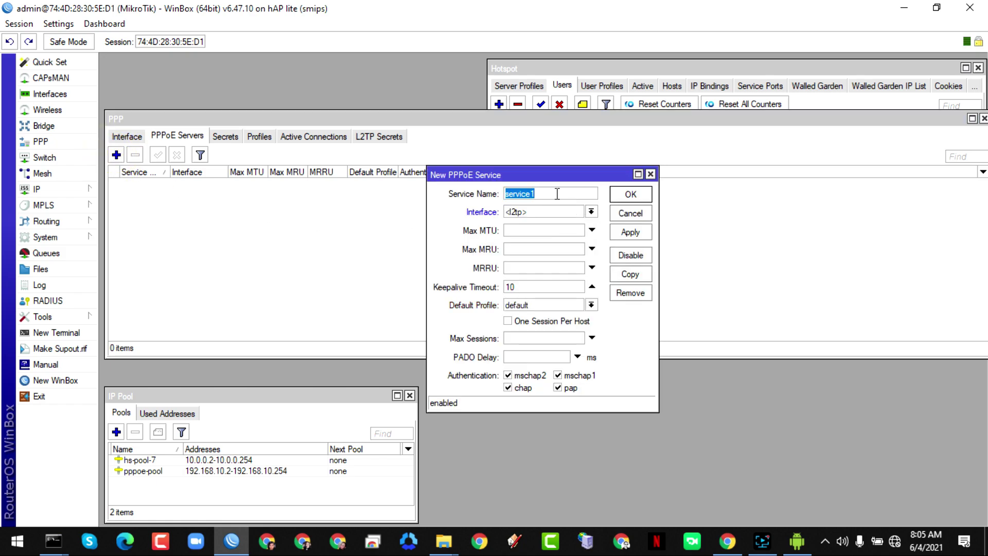
pyautogui.write('PPPoE-S')
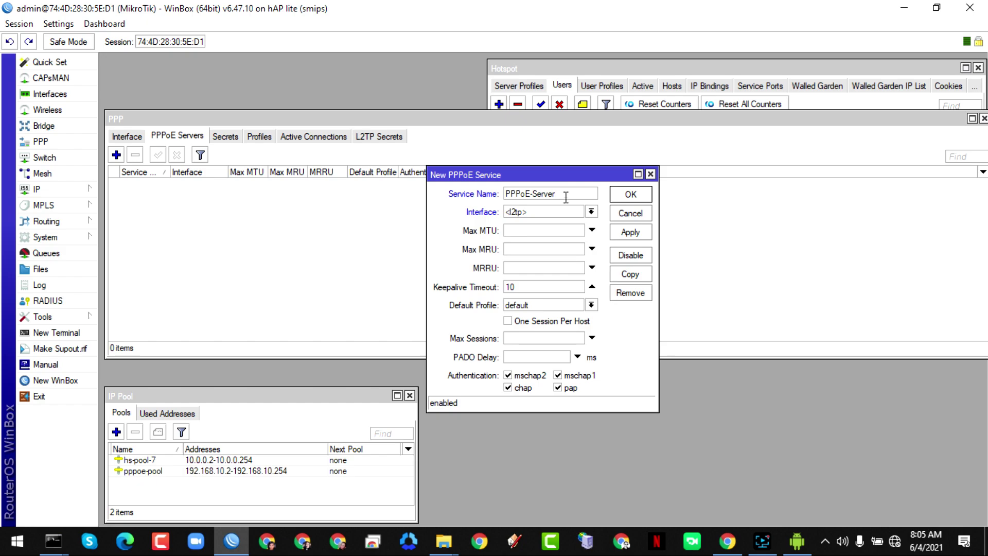
# - Run it on bridge-hs/pppoe with one session per host and pap-only authentication, then save
pyautogui.click(591, 212)
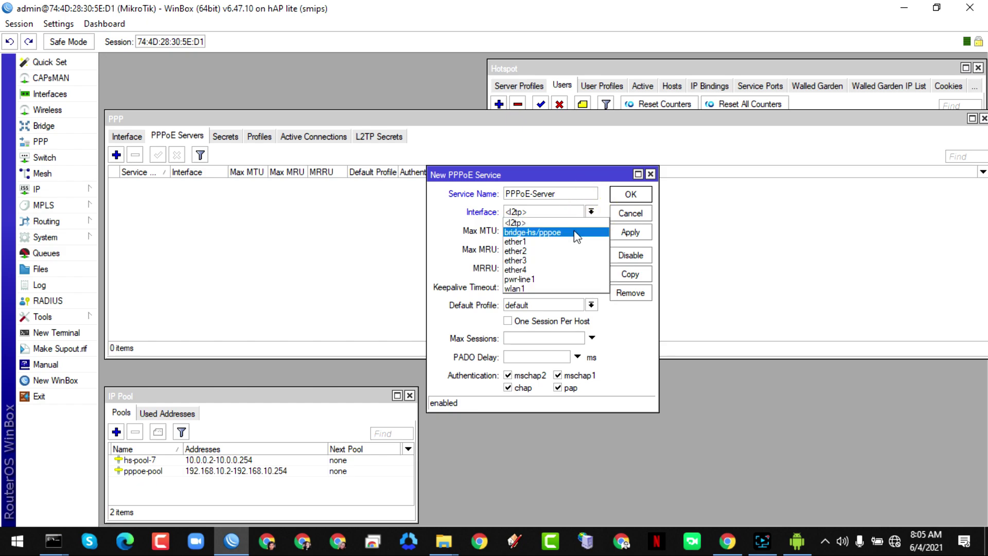
pyautogui.click(577, 233)
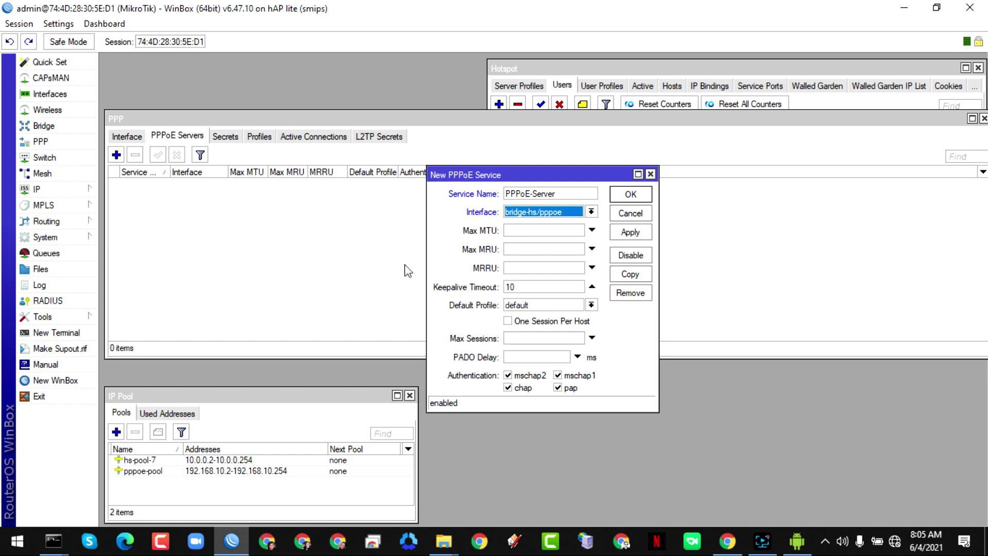
pyautogui.click(508, 323)
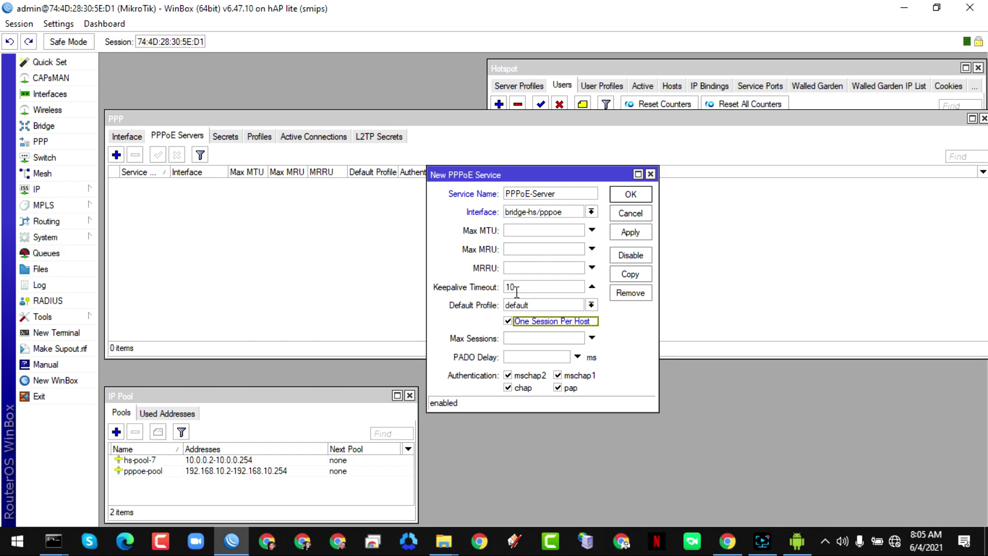
pyautogui.click(524, 376)
pyautogui.click(523, 388)
pyautogui.click(574, 375)
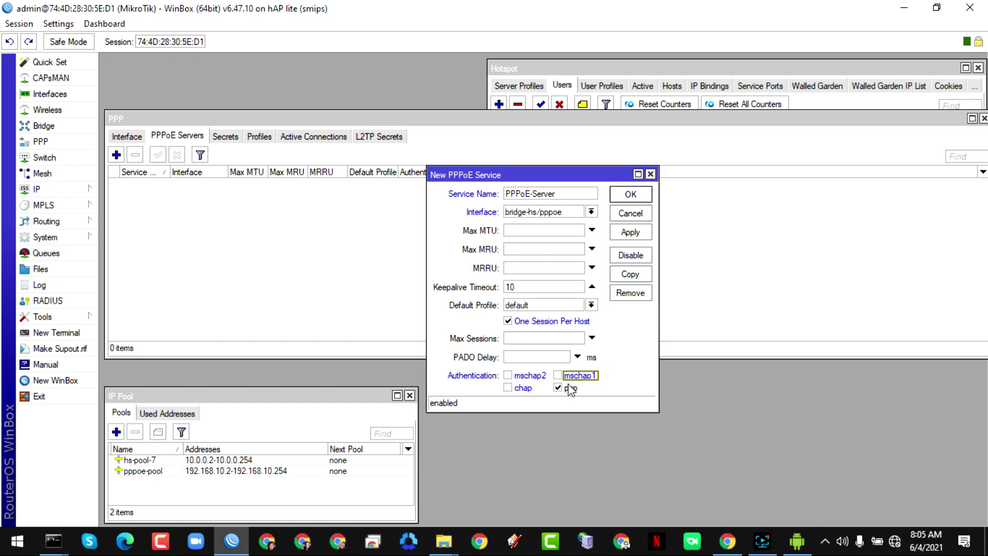
pyautogui.click(637, 237)
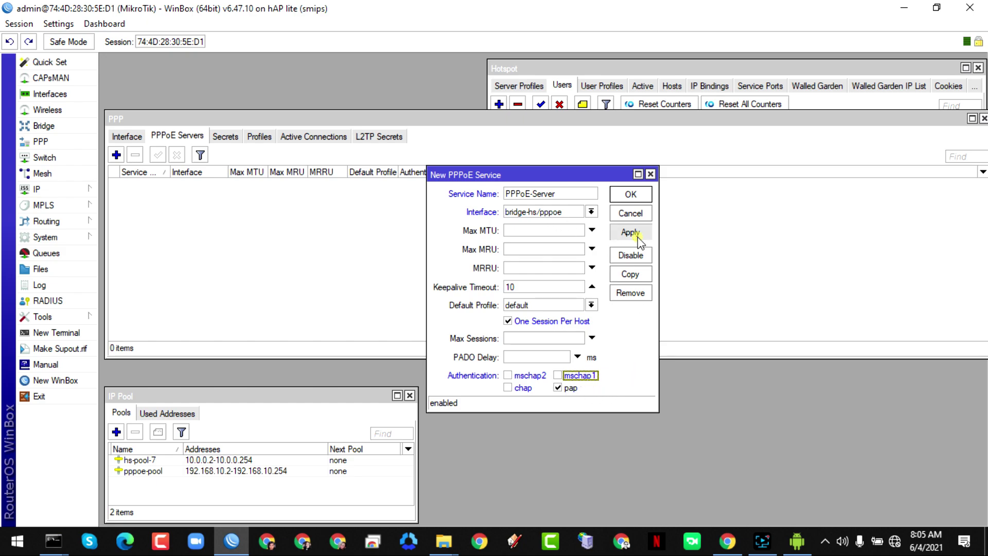
pyautogui.click(630, 194)
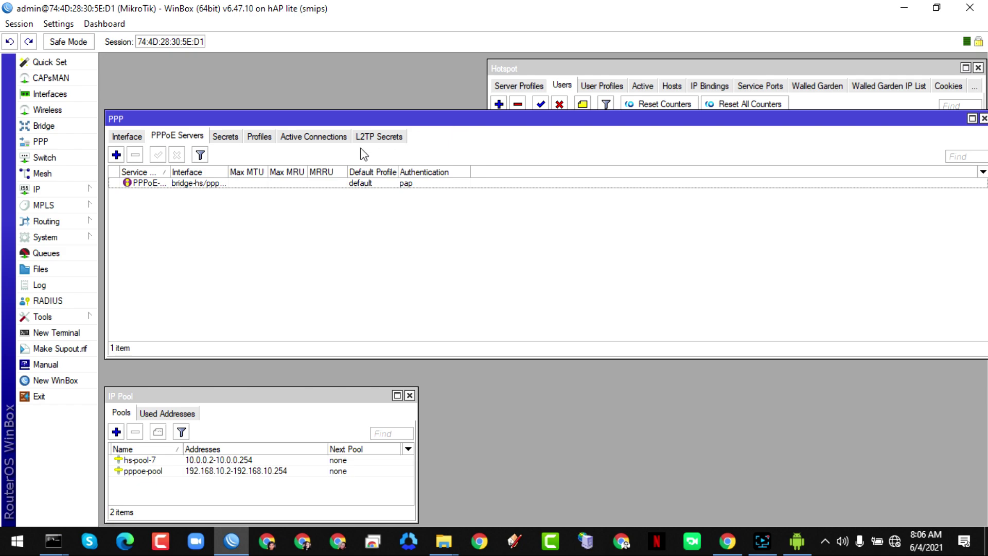
# - Create a PPP profile 5mbps with local address 192.168.10.1 and remote pool pppoe-pool
pyautogui.click(261, 137)
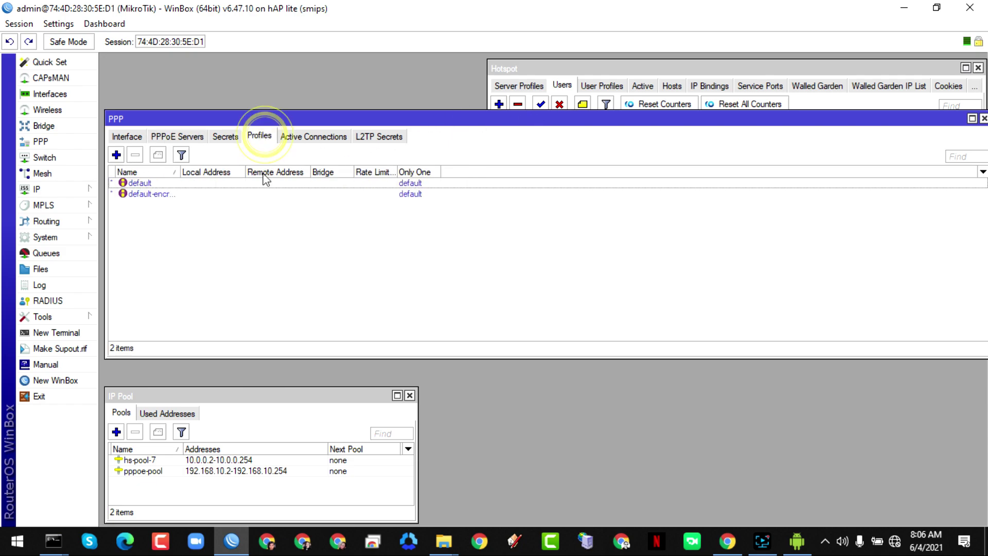
pyautogui.click(116, 155)
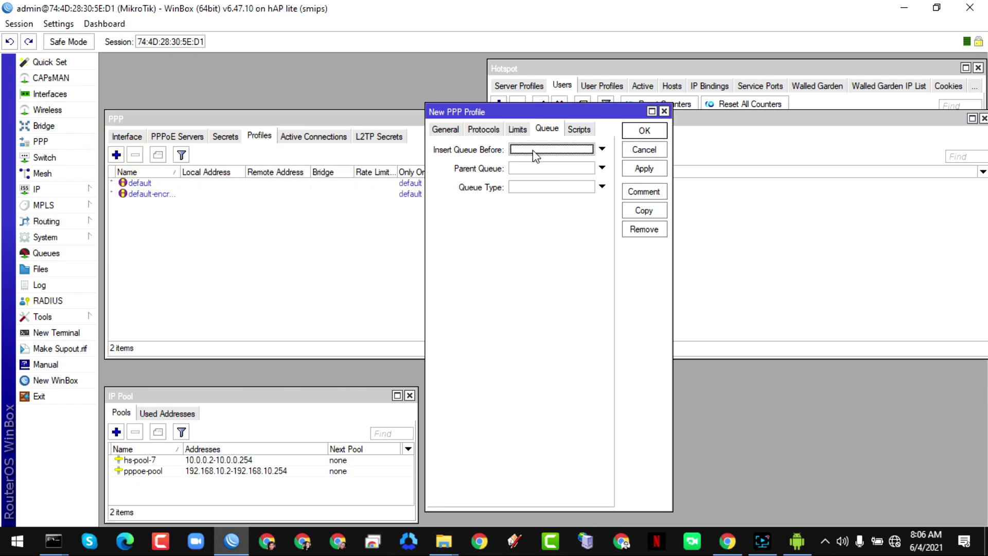
pyautogui.click(445, 129)
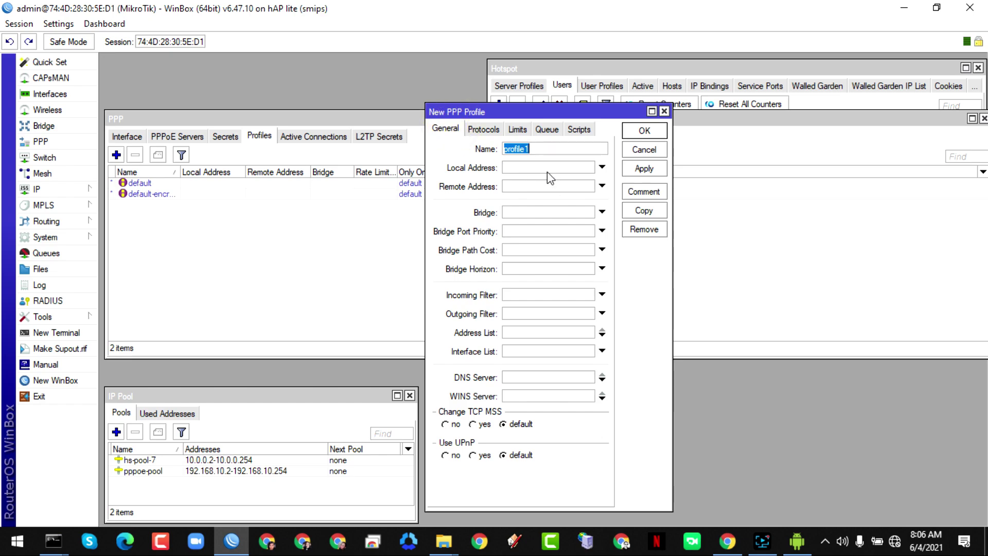
pyautogui.write('5mbps')
pyautogui.click(524, 168)
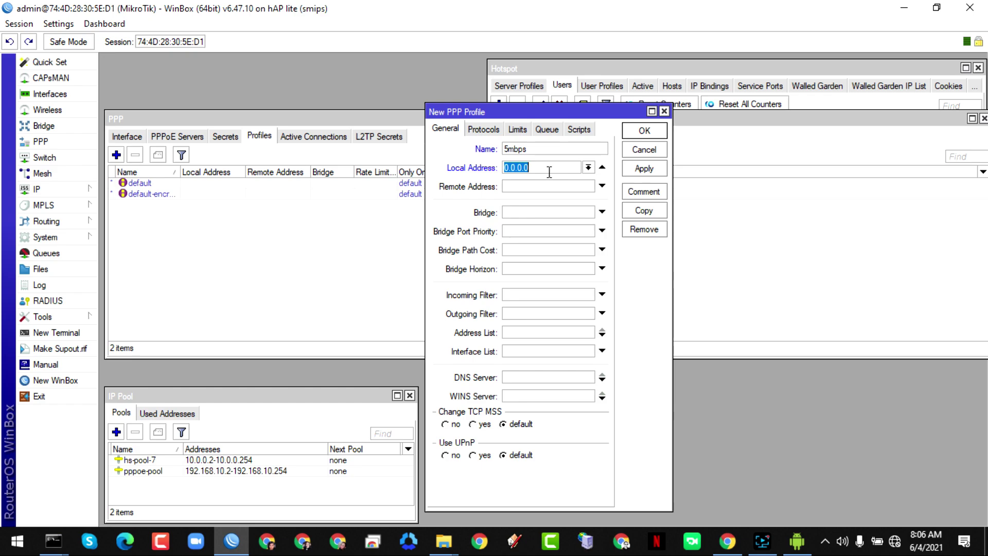
pyautogui.write('192.168.10.1')
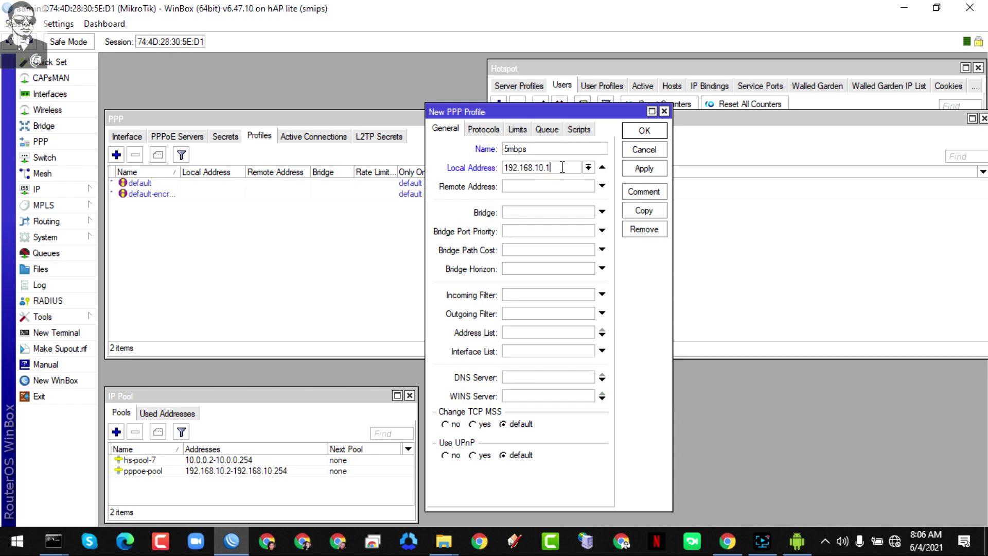
pyautogui.click(600, 186)
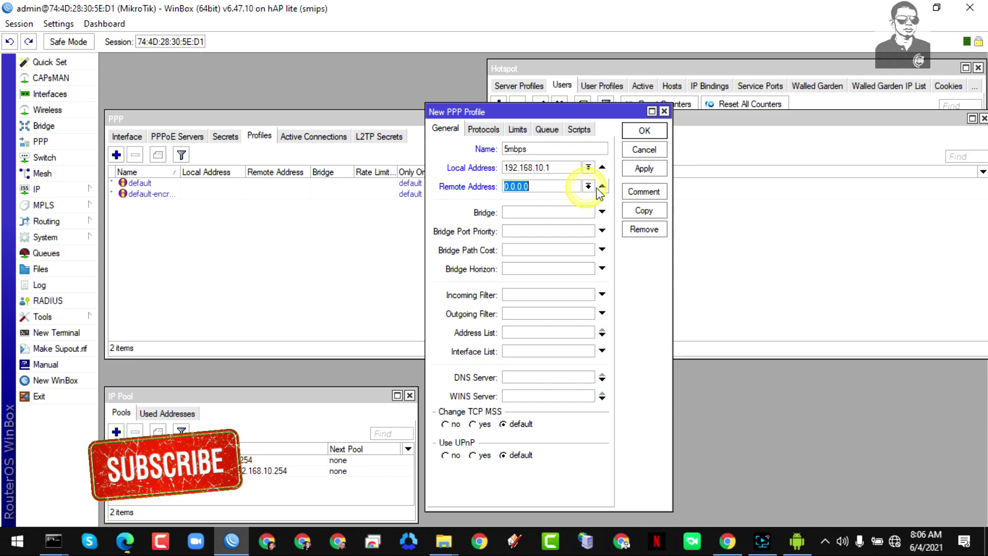
pyautogui.click(588, 186)
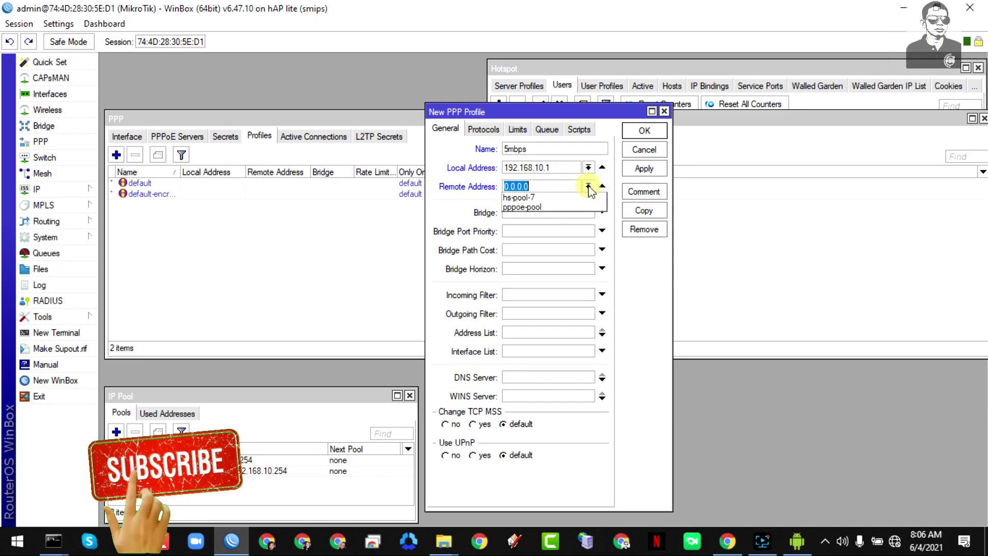
pyautogui.click(538, 207)
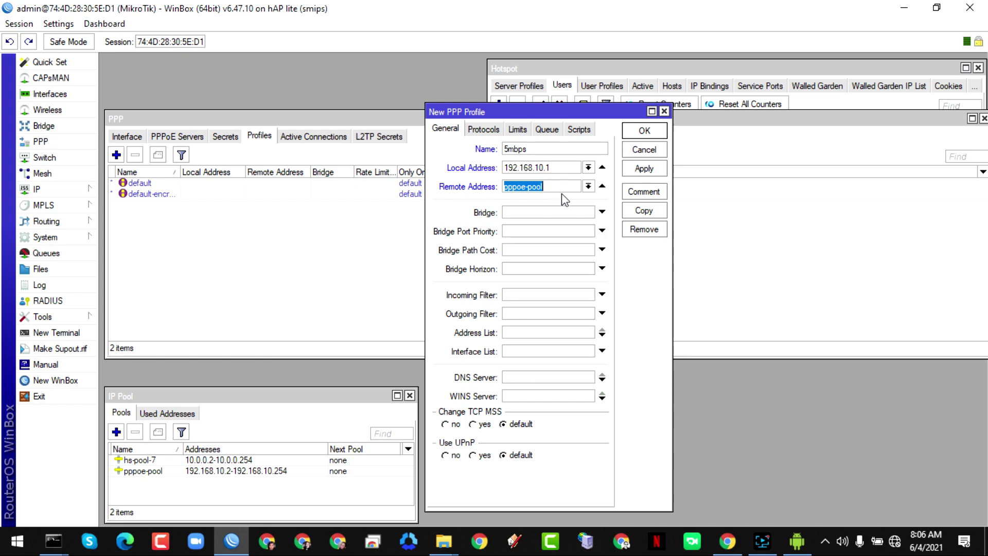
# - Set the profile's DNS servers to 192.168.10.1 and 8.8.8.8 and apply
pyautogui.moveTo(566, 167); pyautogui.dragTo(476, 168)
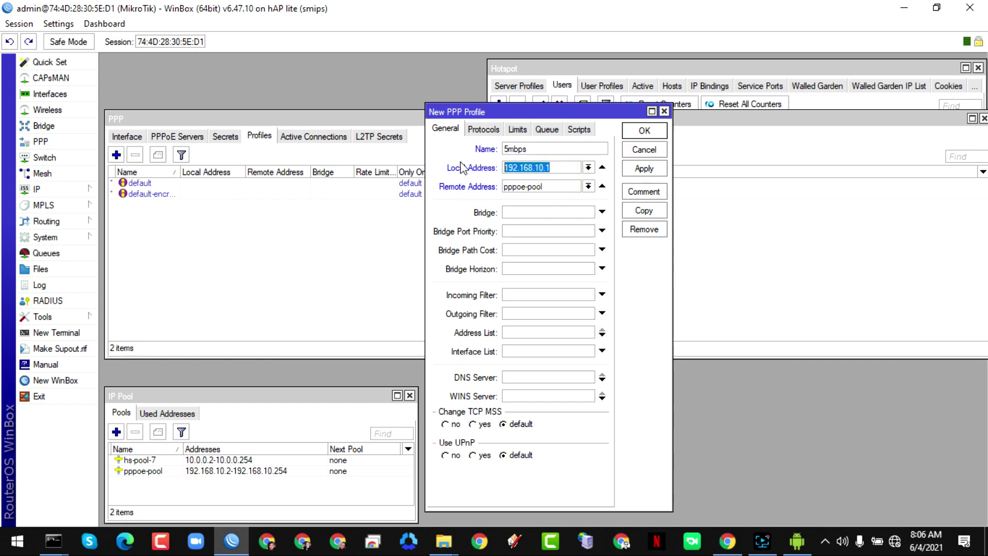
pyautogui.rightClick(512, 164)
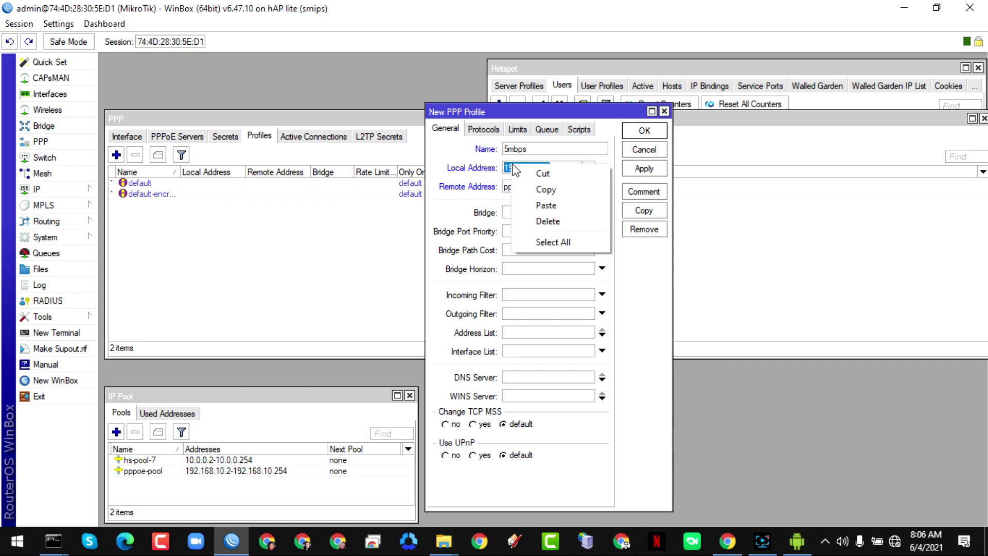
pyautogui.click(550, 191)
pyautogui.click(522, 378)
pyautogui.hotkey('ctrl', 'v')
pyautogui.click(602, 382)
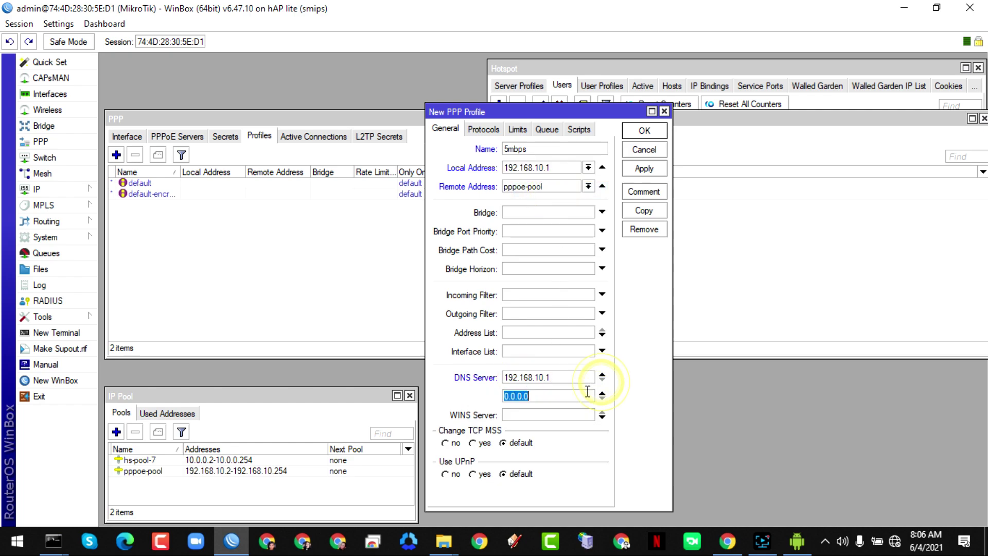
pyautogui.write('8.8.8.8')
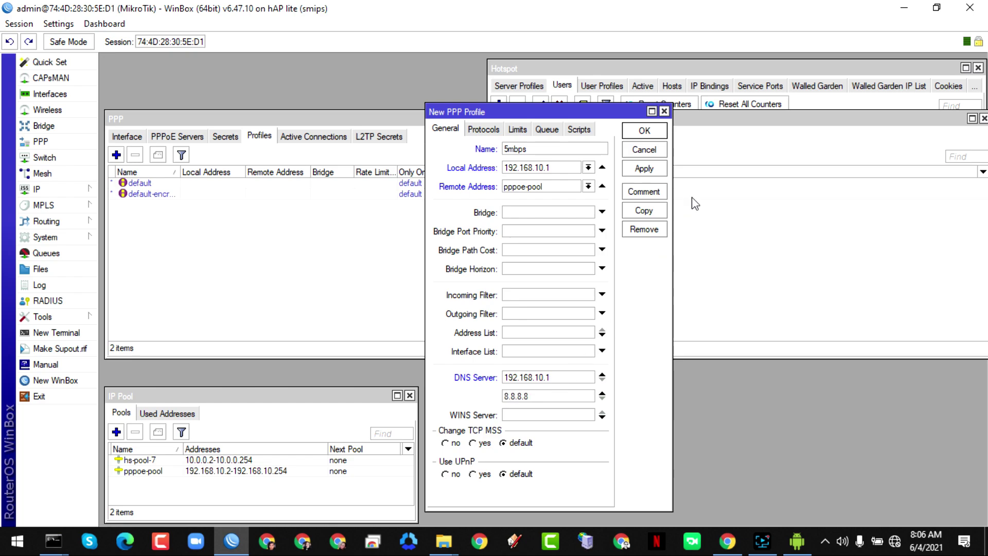
pyautogui.click(644, 169)
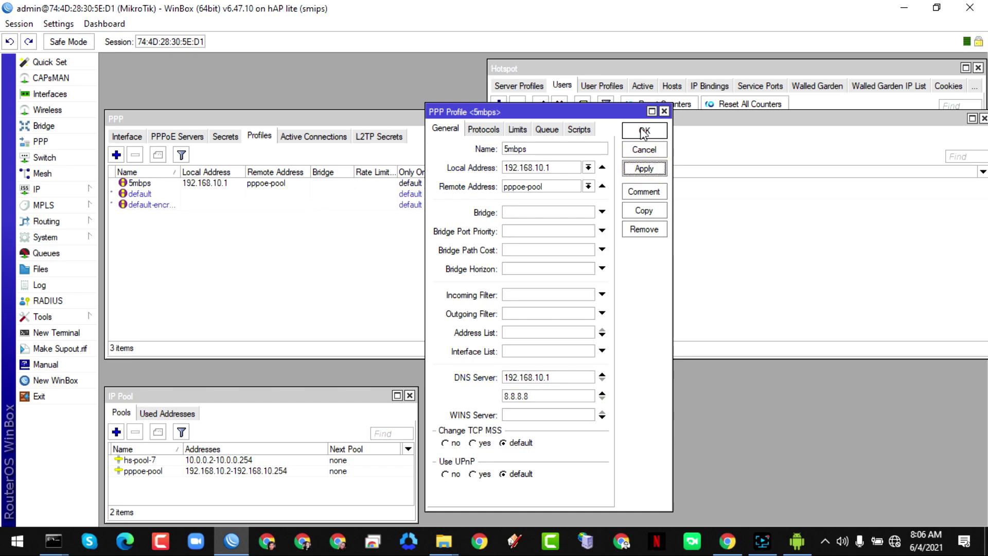
# - Give the profile a 5M/5M rate limit and close it, leaving the Secrets list showing
pyautogui.click(517, 129)
pyautogui.click(502, 195)
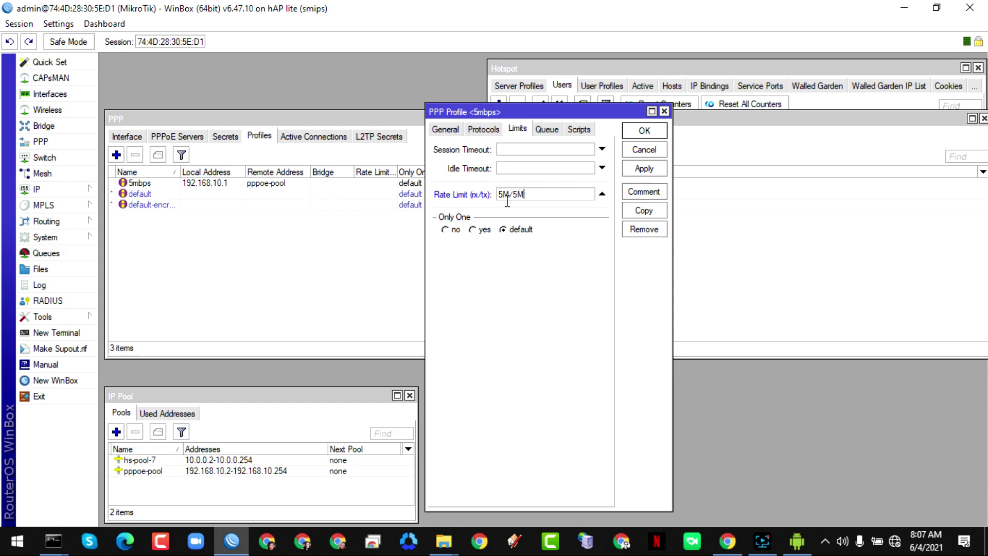
pyautogui.click(647, 169)
pyautogui.click(644, 131)
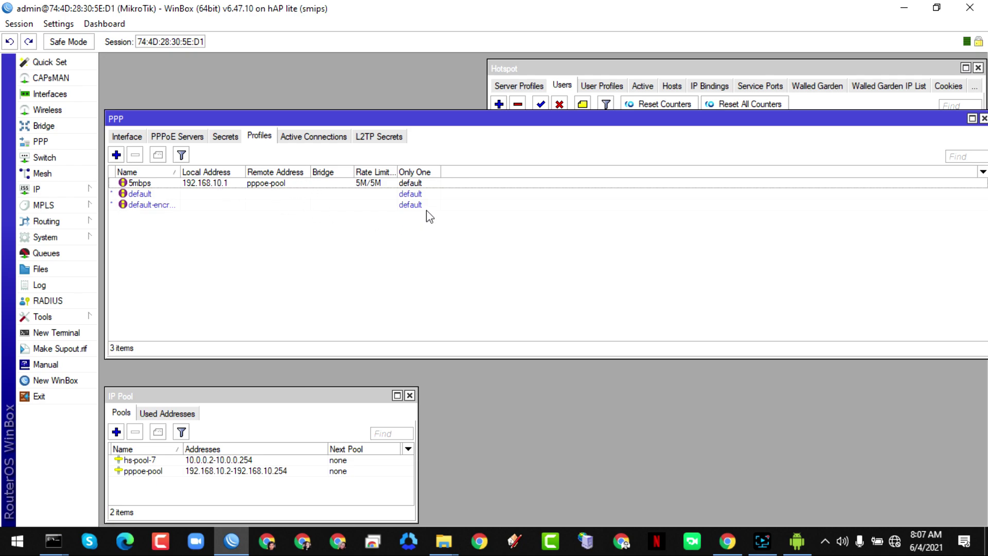
pyautogui.click(224, 138)
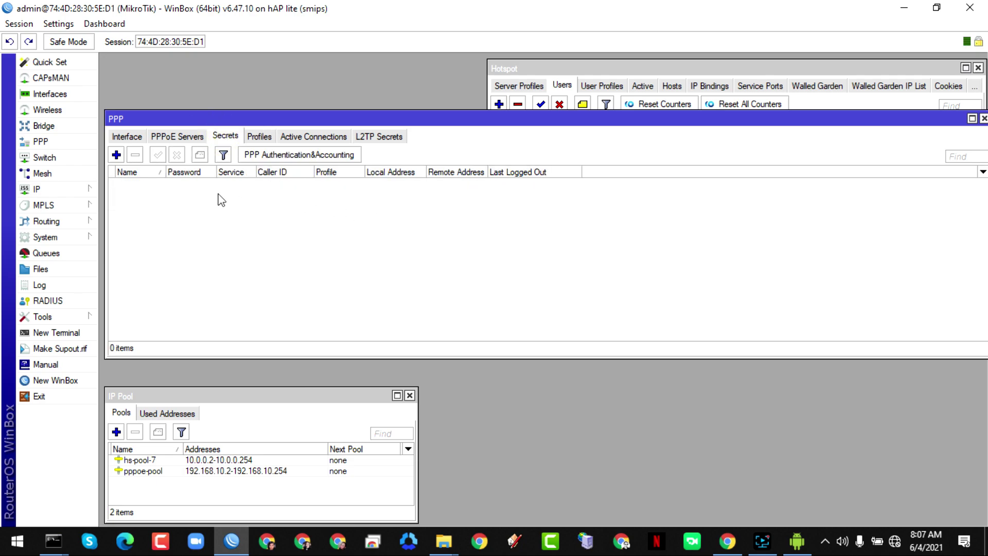
# - Add secret 'user' with a password, service pppoe and profile 5mbps, then apply and close
pyautogui.click(116, 155)
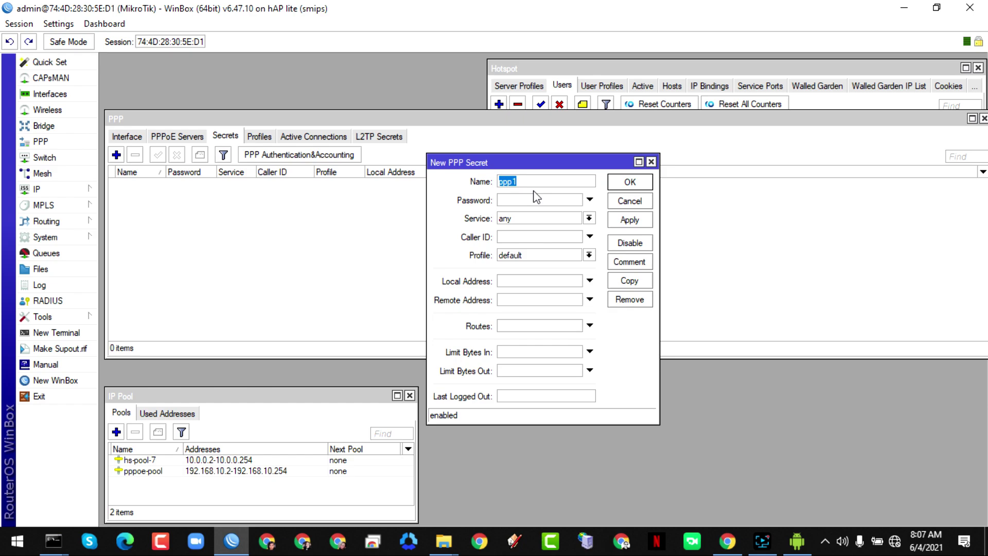
pyautogui.write('u')
pyautogui.click(528, 201)
pyautogui.click(536, 218)
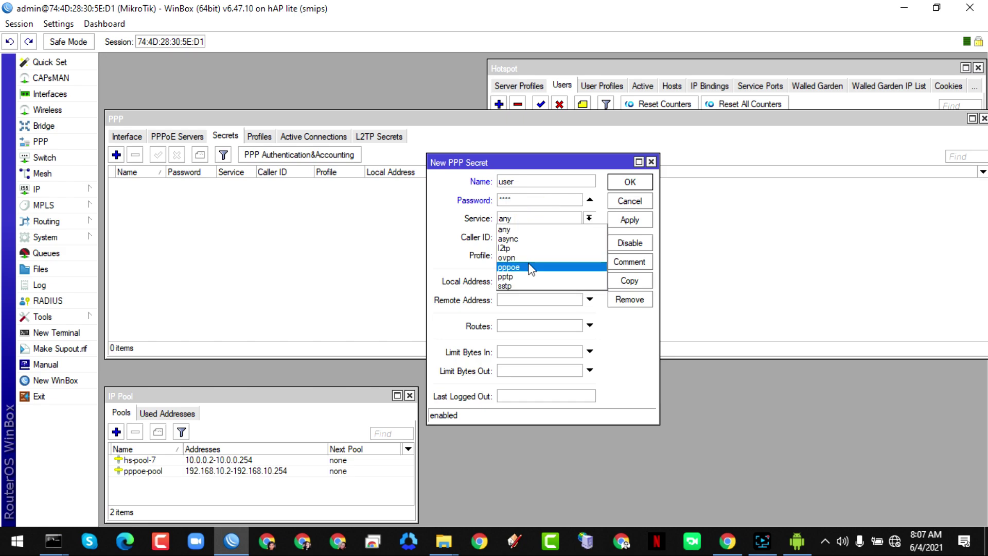
pyautogui.press('Escape')
pyautogui.click(549, 255)
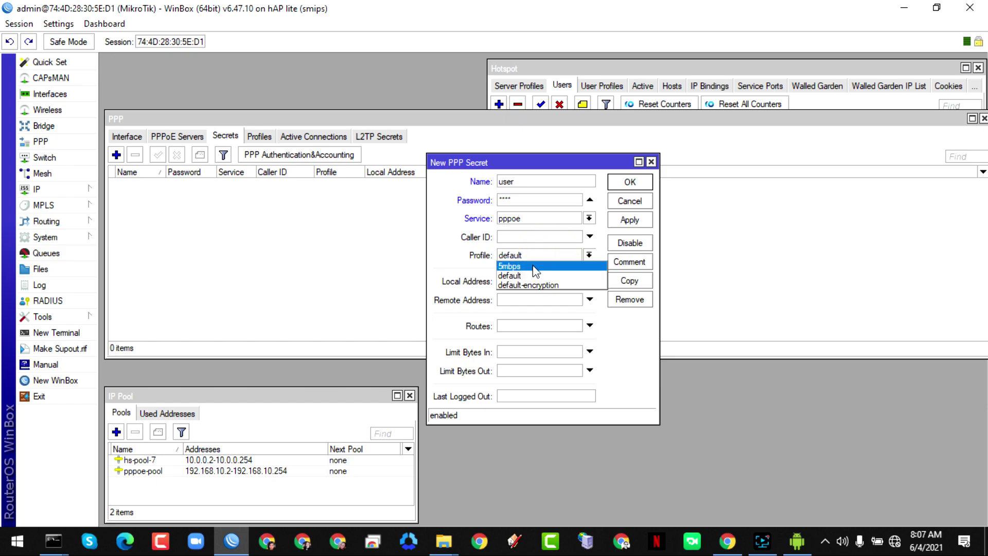
pyautogui.click(533, 265)
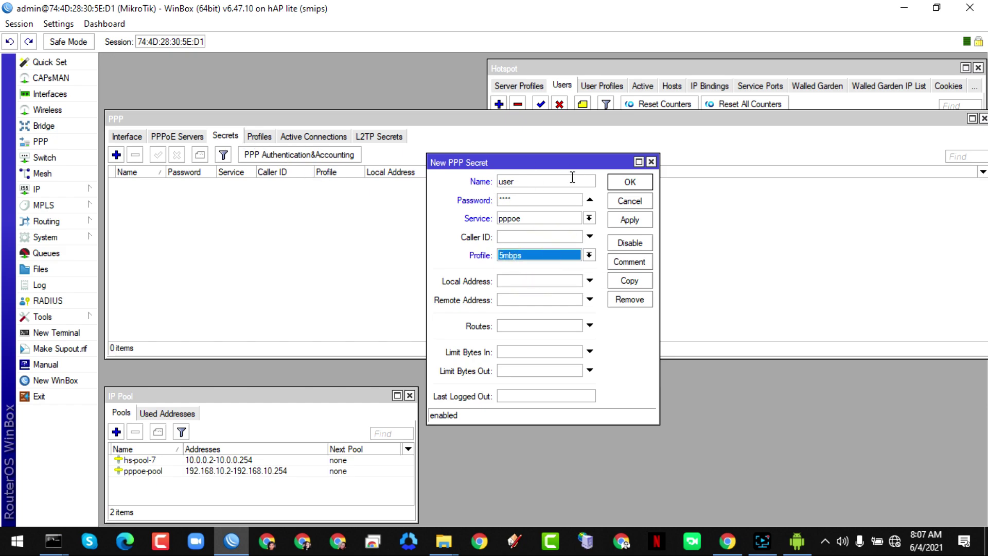
pyautogui.click(629, 220)
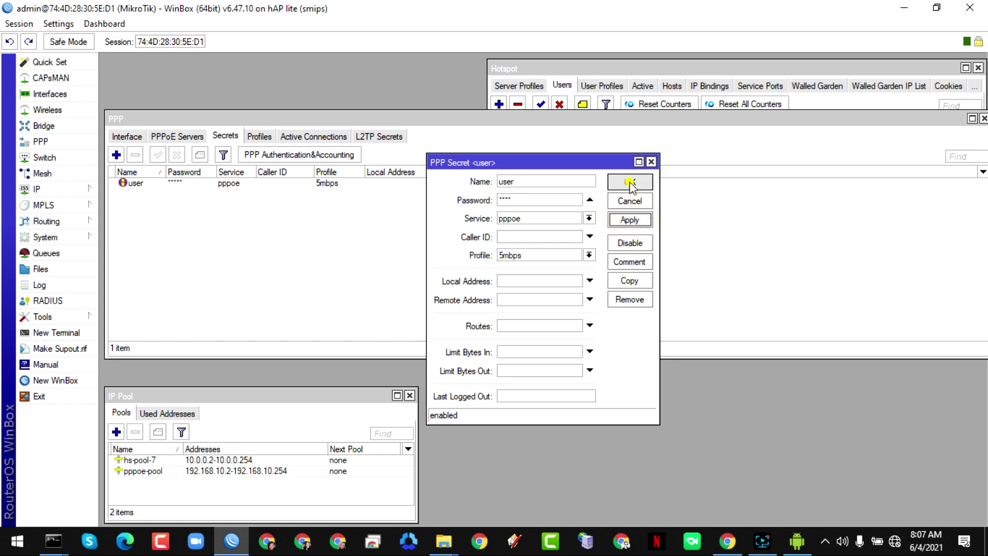
pyautogui.click(630, 181)
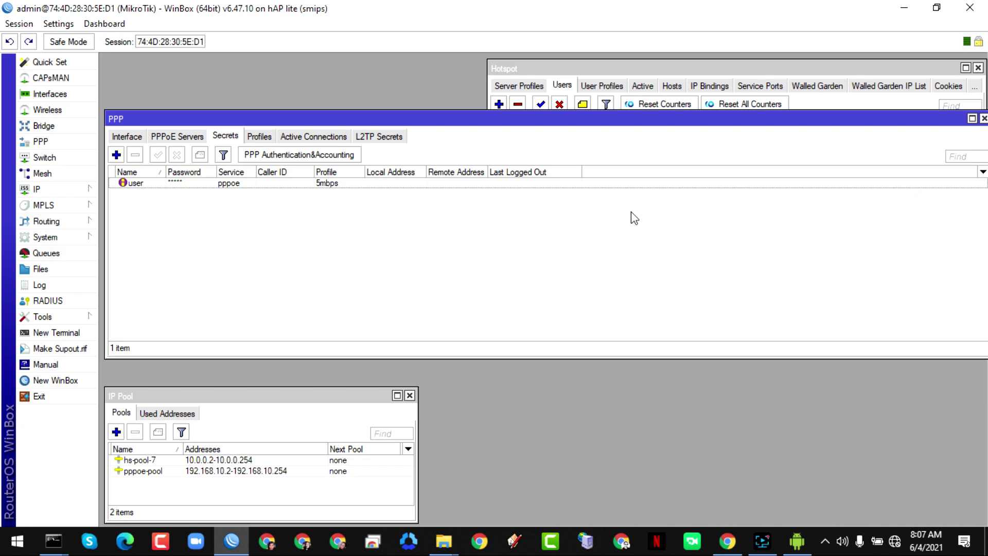
# - Bring the Hotspot window forward and check the hotspot servers' interface names
pyautogui.moveTo(493, 119); pyautogui.dragTo(513, 194)
pyautogui.click(545, 72)
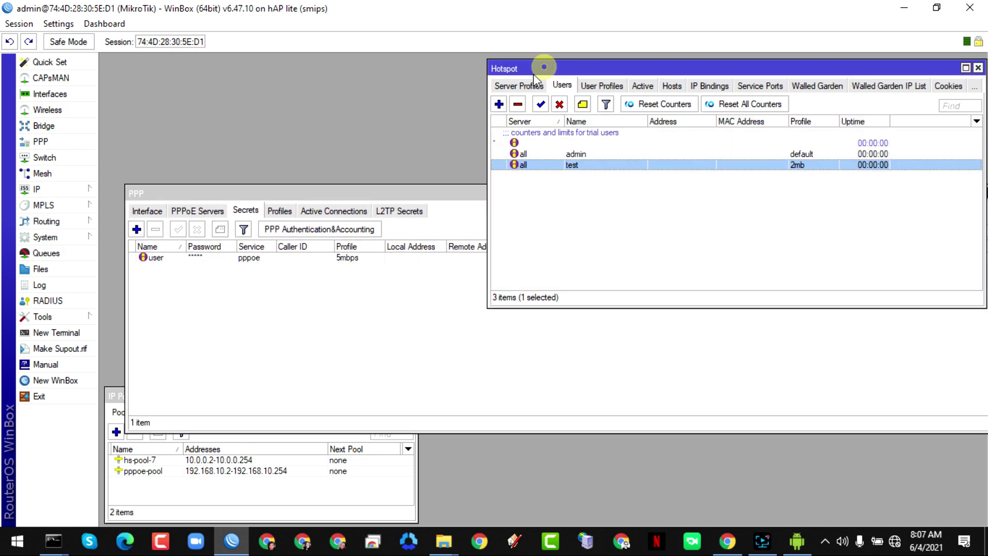
pyautogui.click(528, 84)
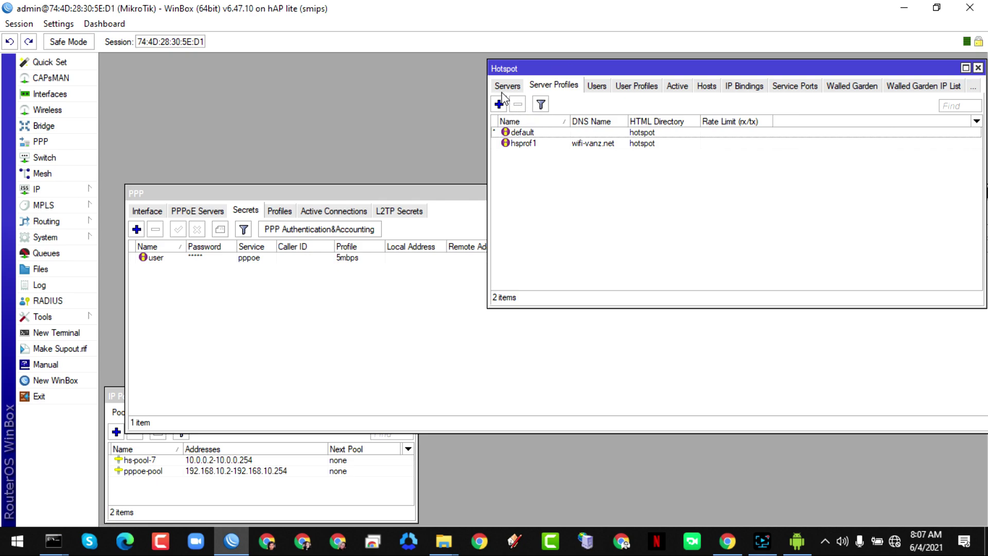
pyautogui.click(507, 86)
pyautogui.moveTo(657, 121); pyautogui.dragTo(689, 121)
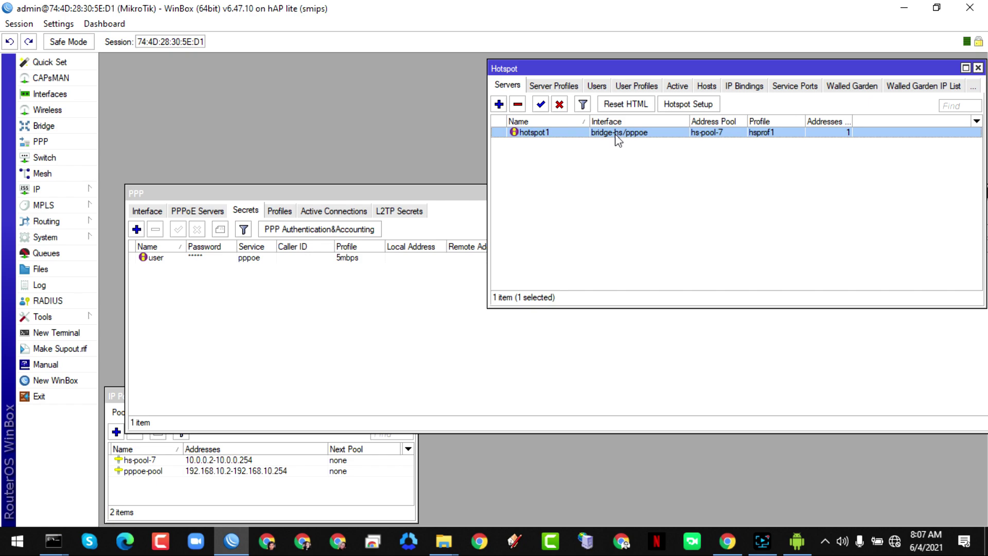
# - Select PPPoE-Server in the PPPoE Servers list and move the IP Pool window up beside it
pyautogui.click(191, 213)
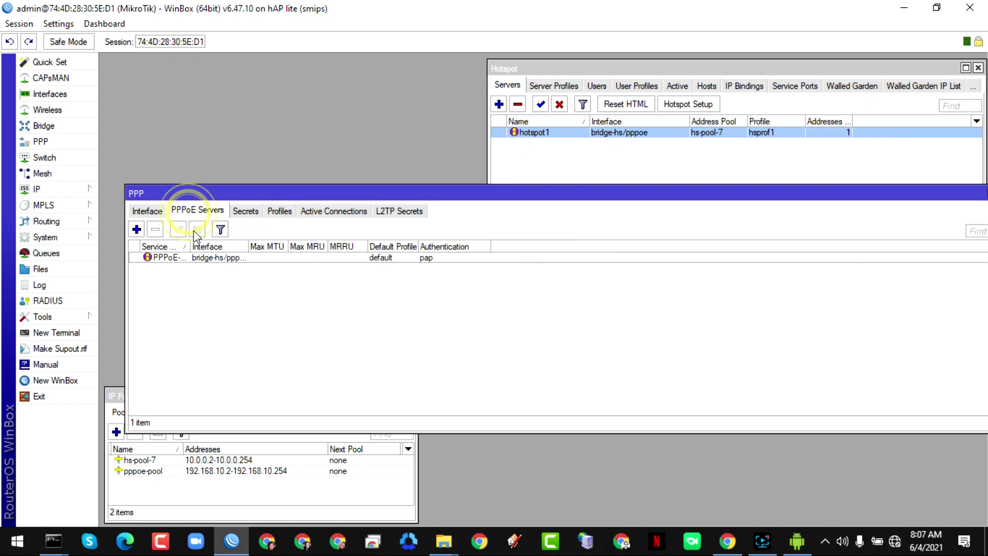
pyautogui.moveTo(248, 246); pyautogui.dragTo(280, 246)
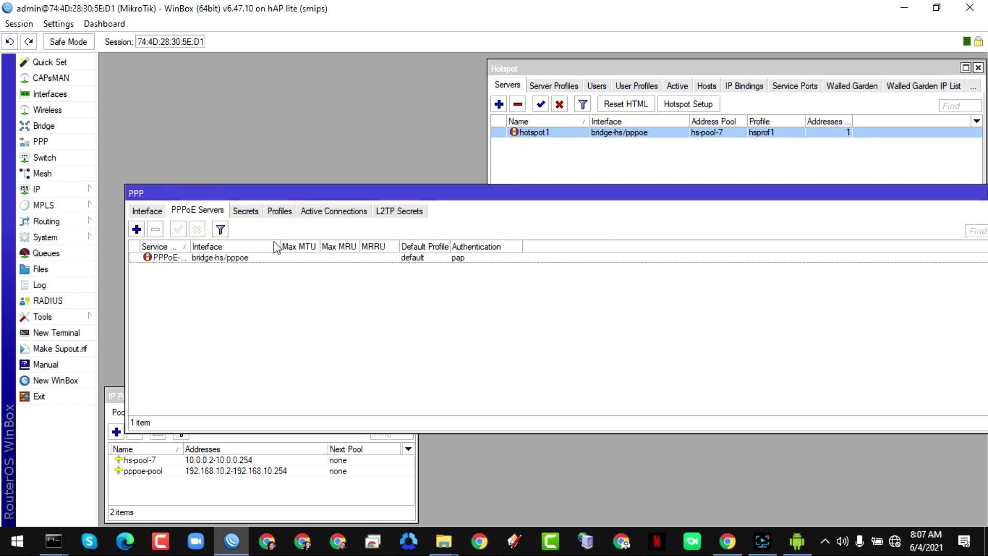
pyautogui.moveTo(253, 199); pyautogui.dragTo(343, 186)
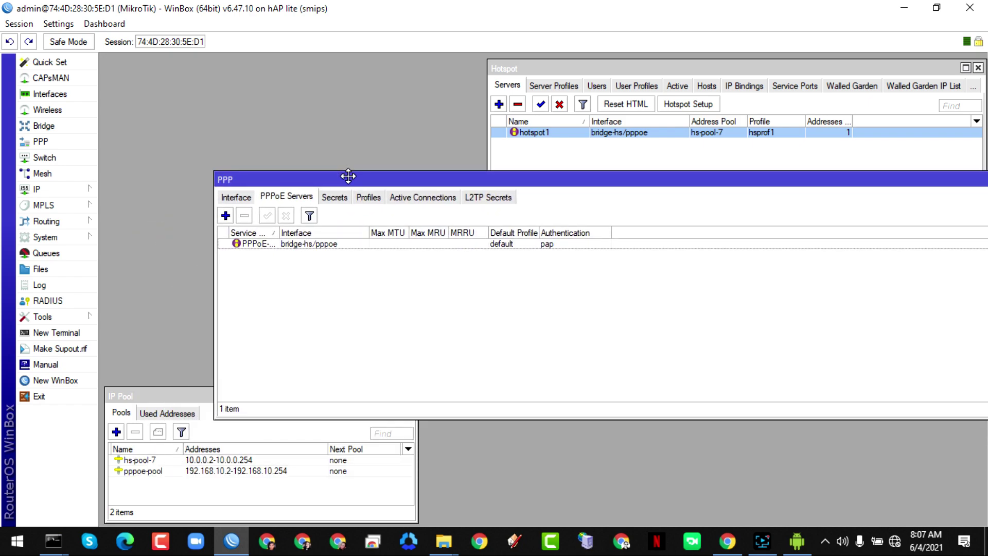
pyautogui.click(304, 245)
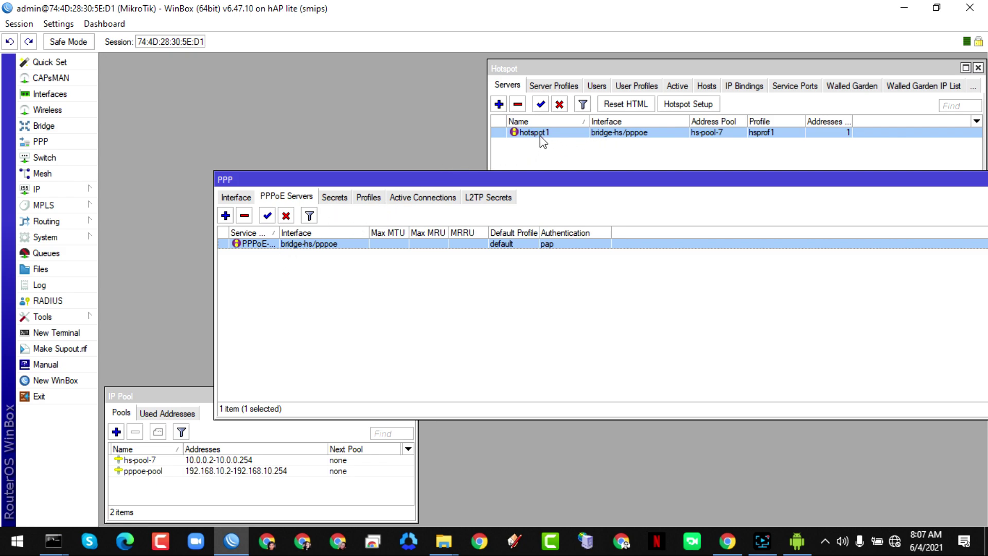
pyautogui.moveTo(157, 395); pyautogui.dragTo(202, 280)
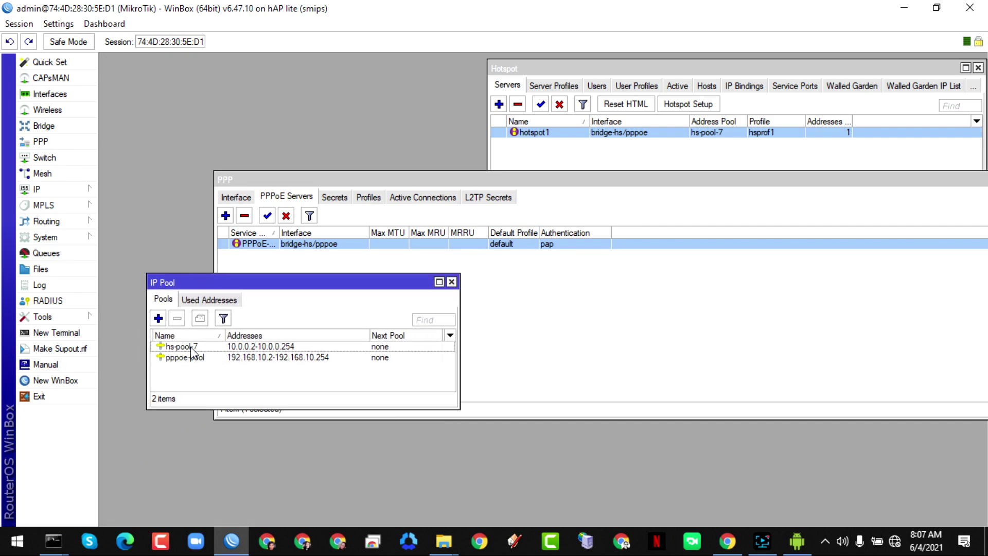
# - Open IP > DHCP Server, select dhcp1 (hs-pool-7), and select pppoe-pool in IP Pool
pyautogui.click(51, 194)
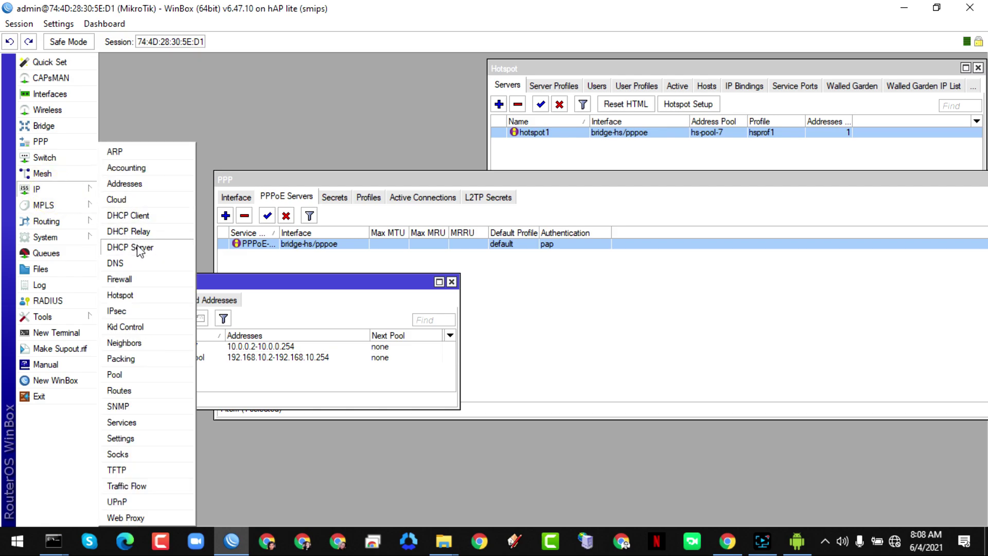
pyautogui.click(139, 248)
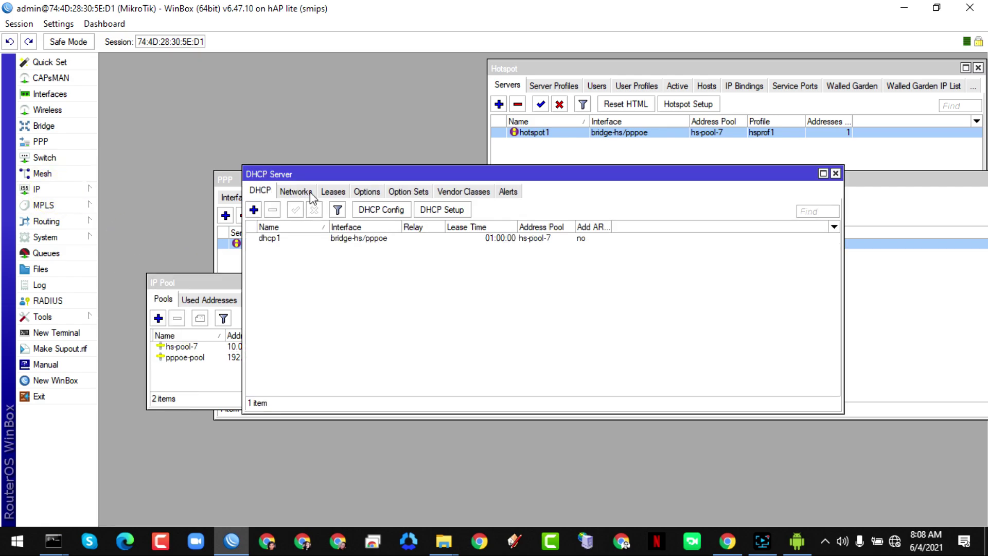
pyautogui.moveTo(317, 174); pyautogui.dragTo(420, 327)
pyautogui.click(420, 399)
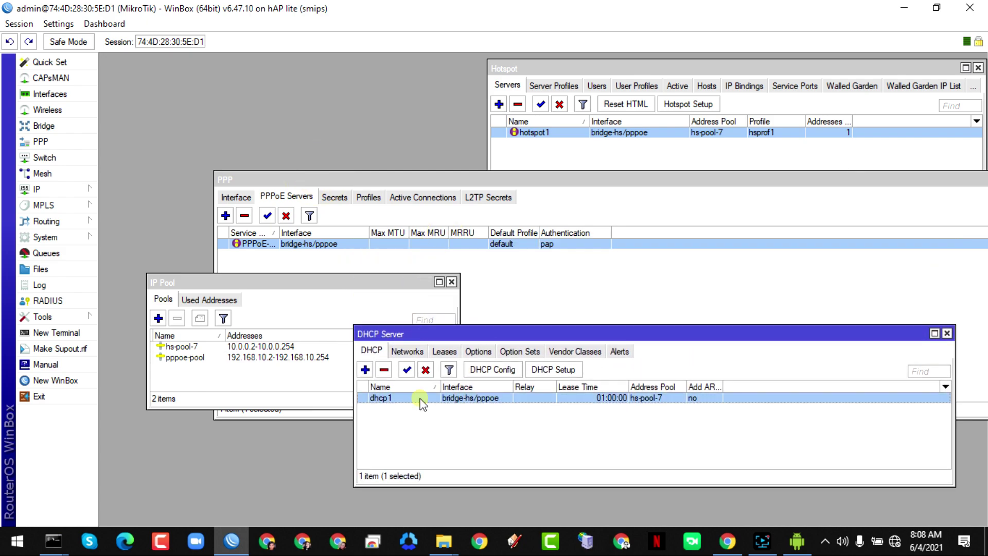
pyautogui.moveTo(508, 334); pyautogui.dragTo(513, 427)
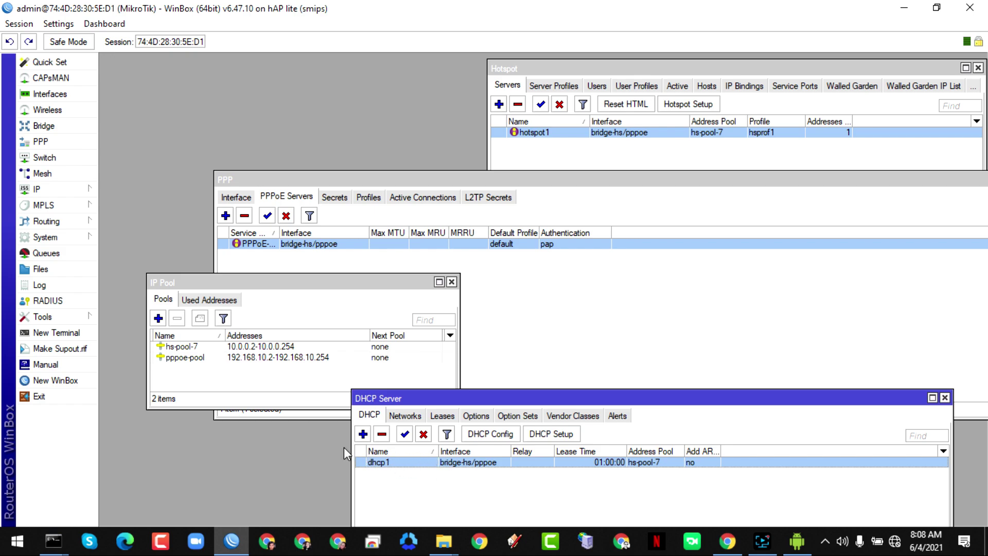
pyautogui.click(178, 361)
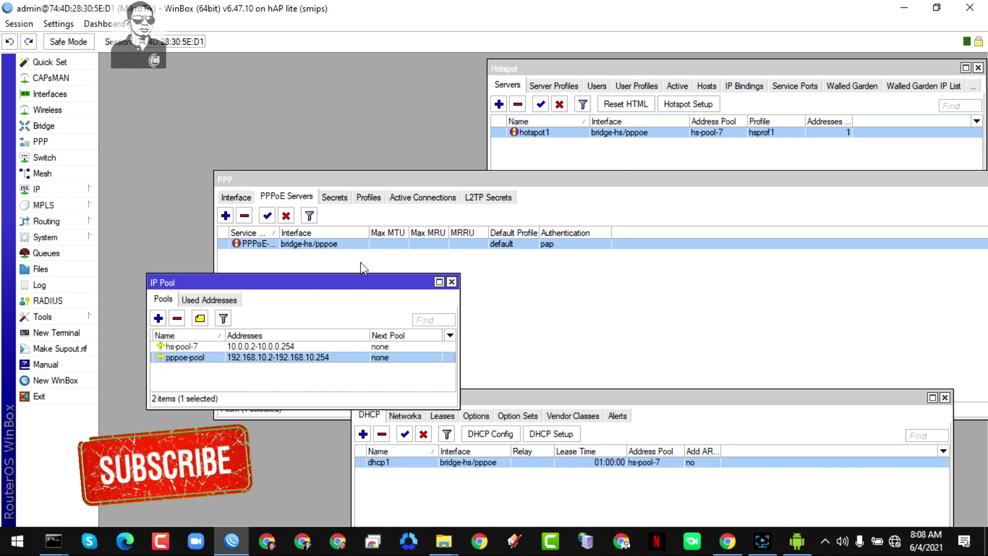
# - Close the DHCP Server and IP Pool windows, list hotspot users, and show the phone's Wi-Fi screen
pyautogui.click(555, 399)
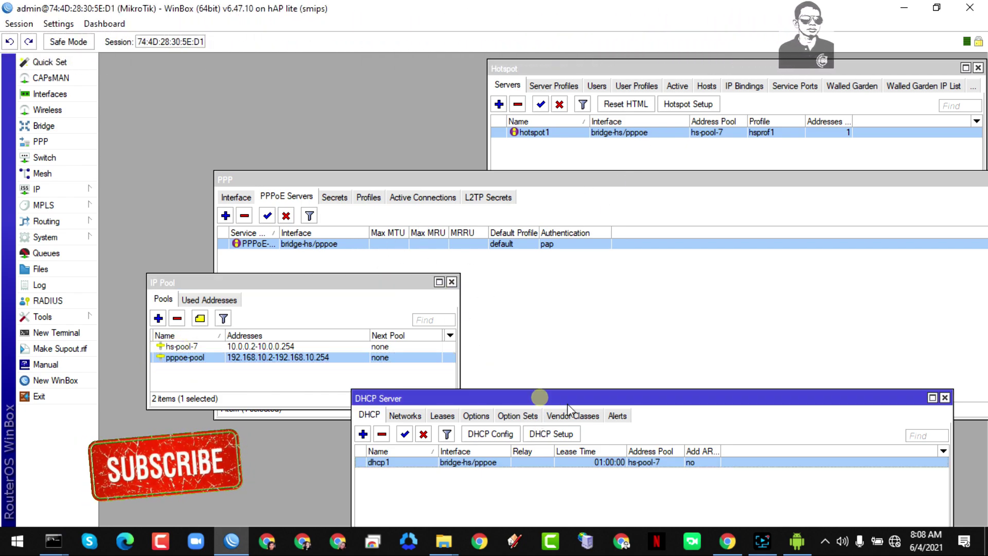
pyautogui.click(945, 397)
pyautogui.click(451, 282)
pyautogui.moveTo(612, 183); pyautogui.dragTo(515, 243)
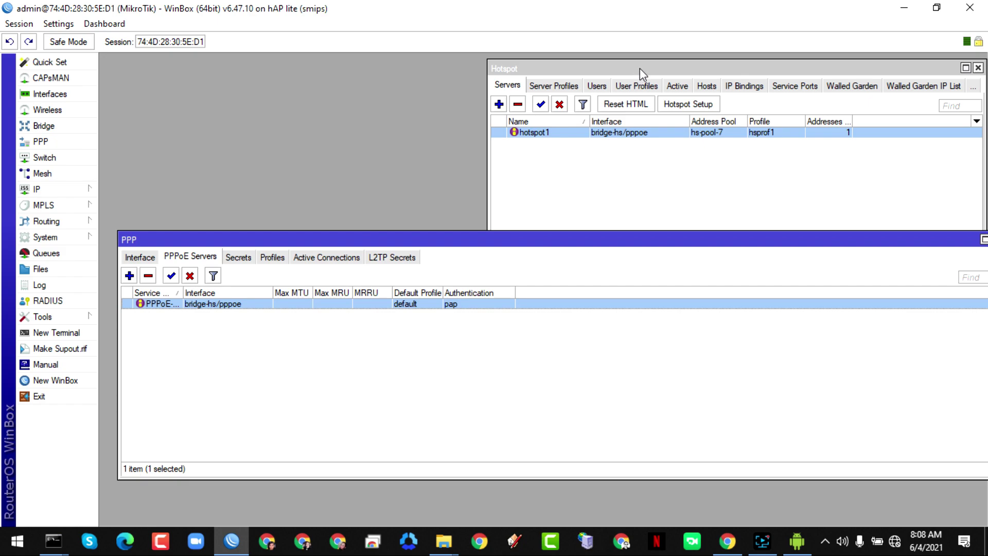
pyautogui.click(598, 87)
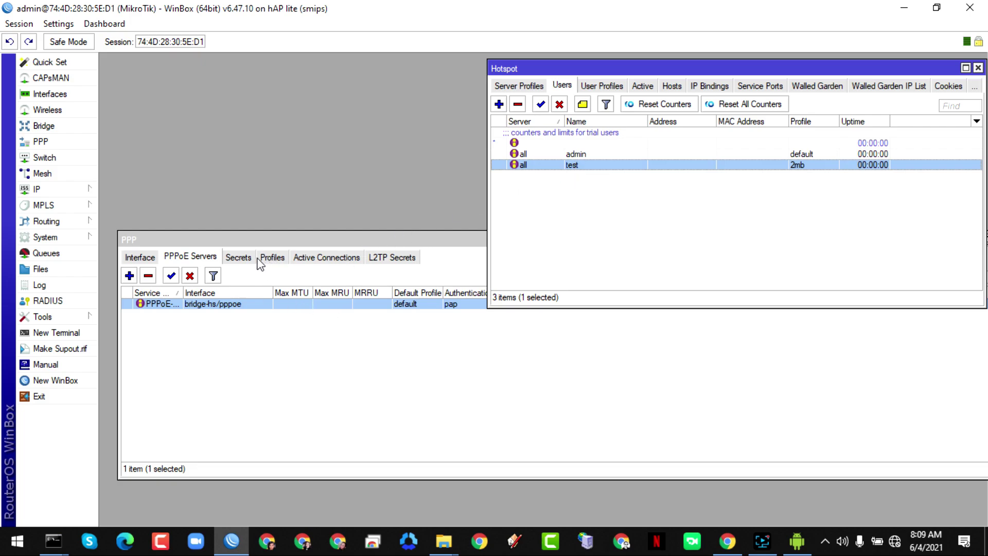
pyautogui.click(802, 544)
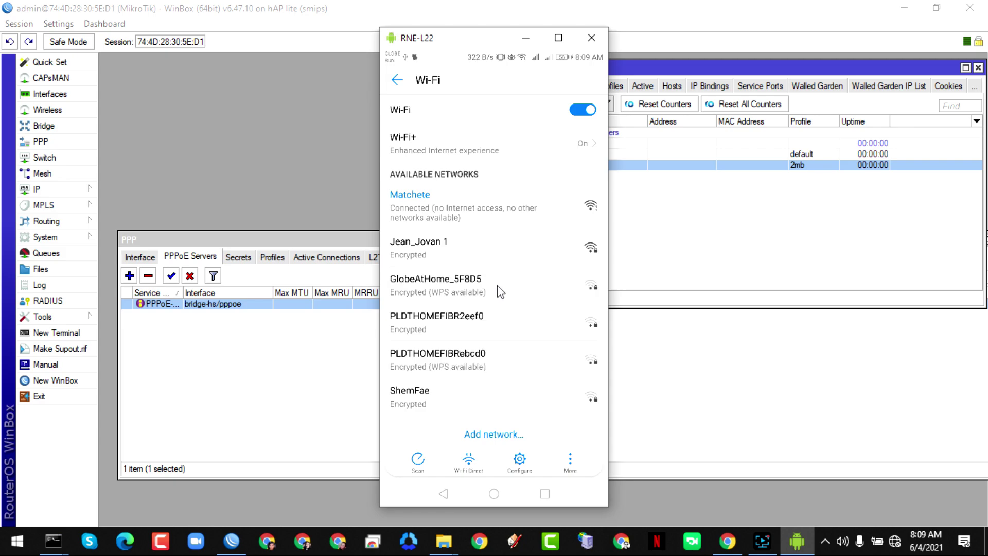
# - Return to WinBox and enable the wlan1 interface in the Wireless list
pyautogui.click(530, 38)
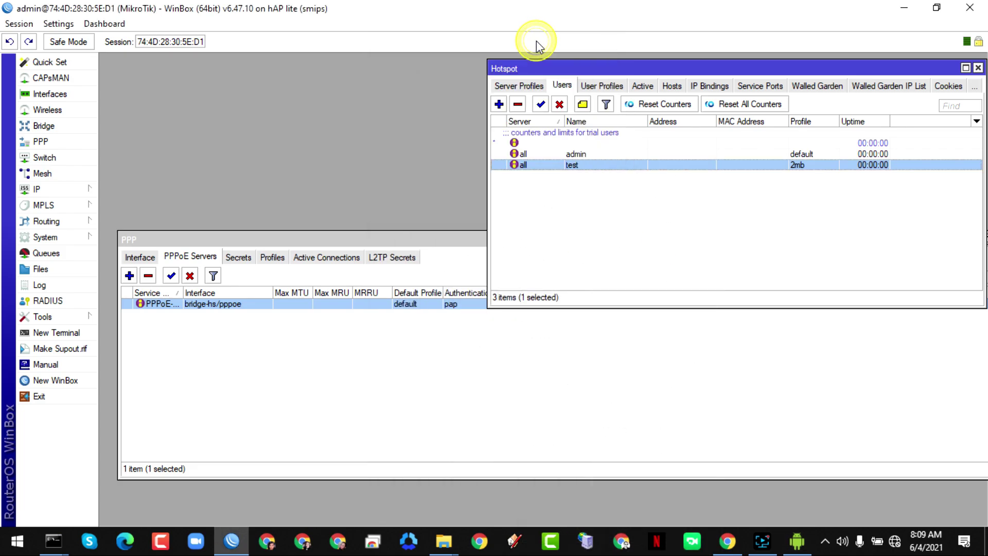
pyautogui.click(60, 115)
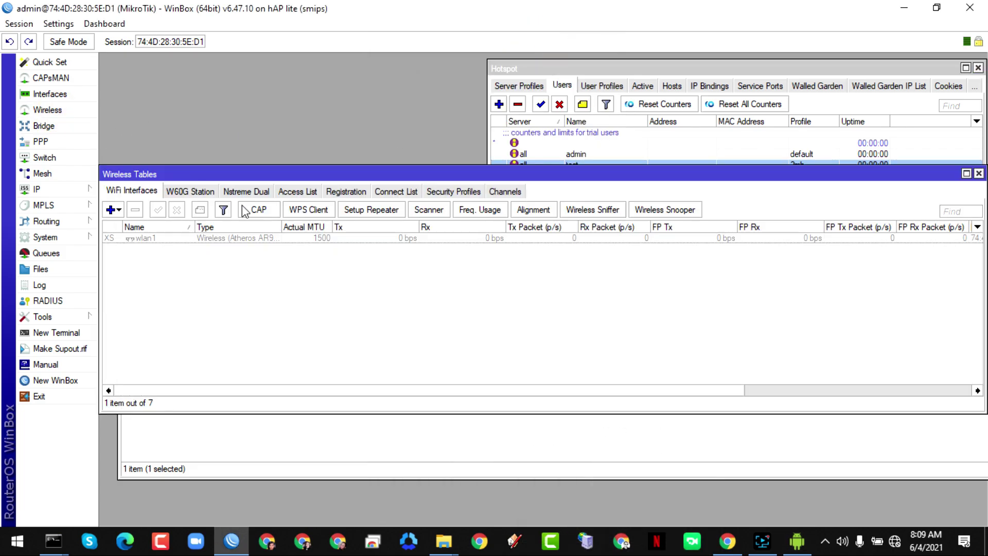
pyautogui.click(161, 240)
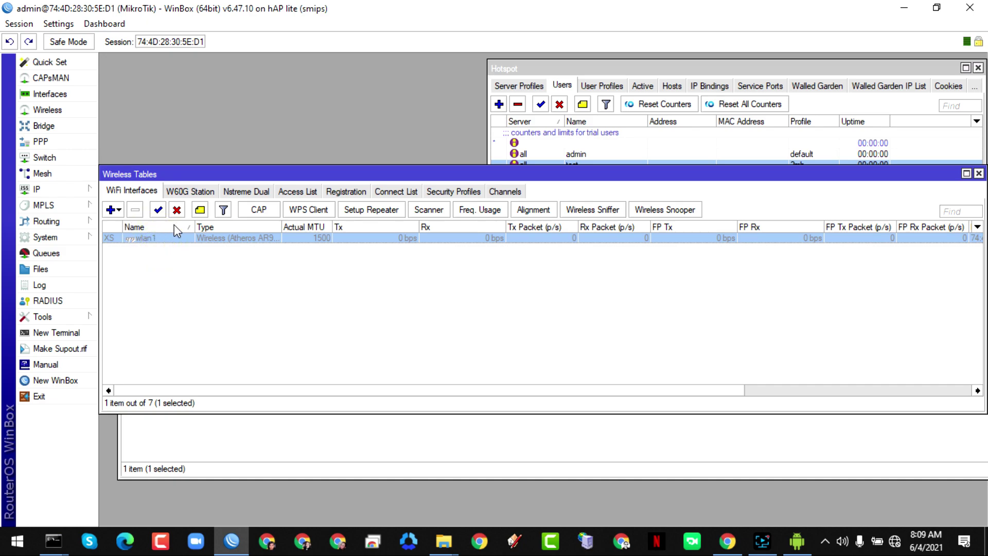
pyautogui.click(159, 211)
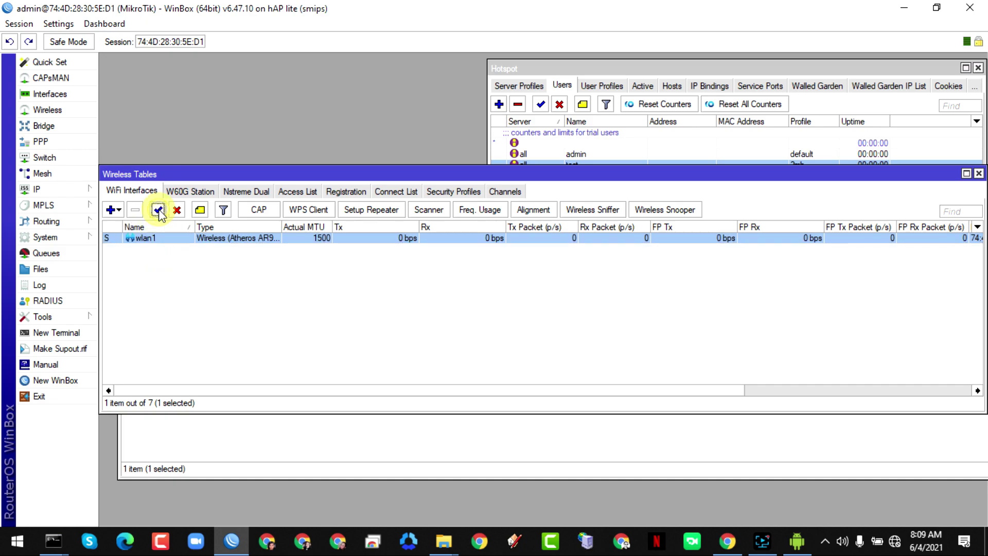
pyautogui.doubleClick(140, 240)
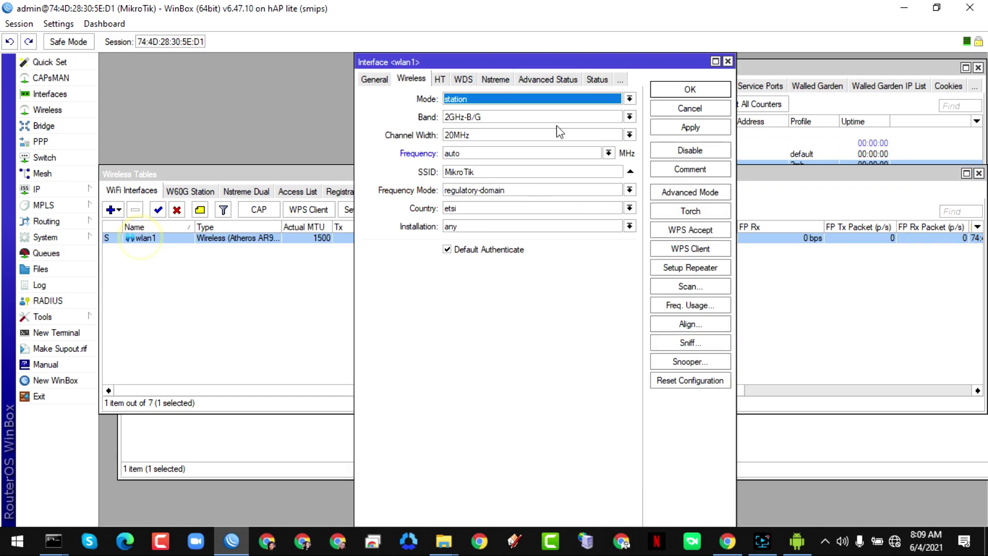
# - Set wlan1 to ap bridge, band 2GHz-B/G/N, country philippines, and apply
pyautogui.click(488, 103)
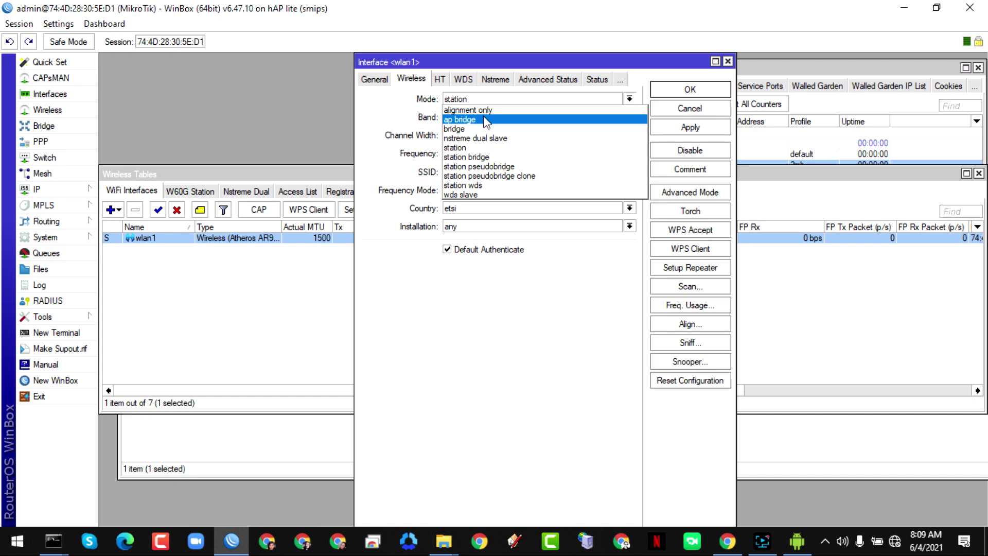
pyautogui.click(487, 120)
pyautogui.click(496, 117)
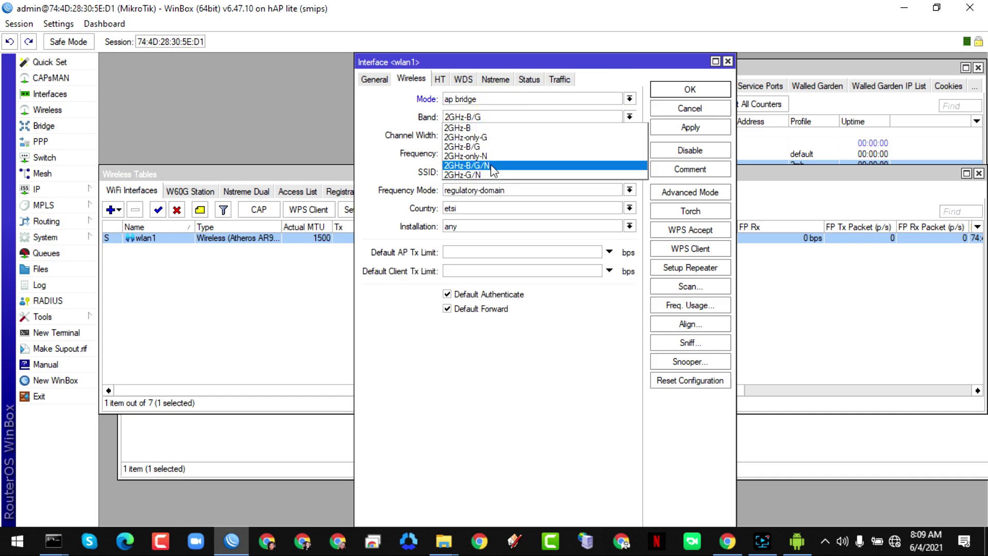
pyautogui.click(492, 166)
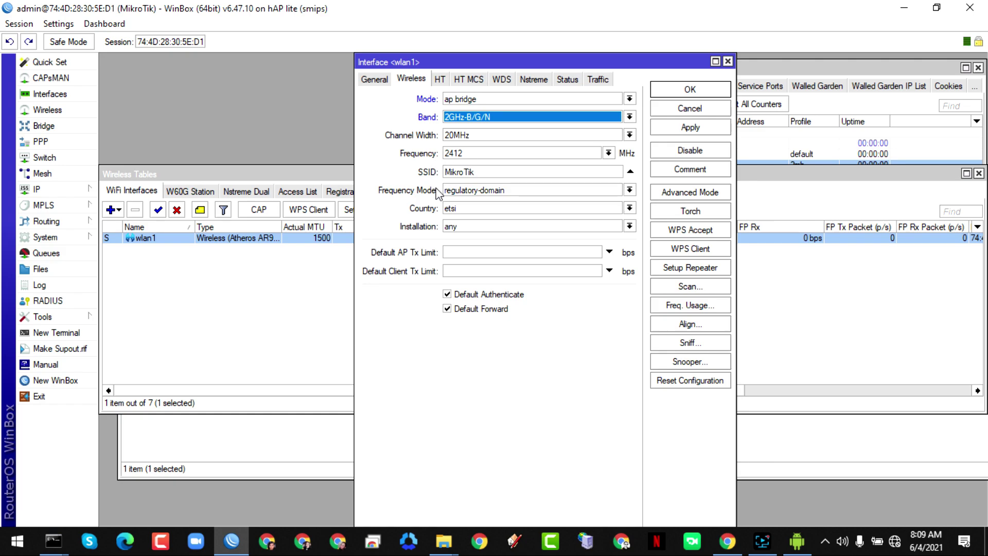
pyautogui.click(489, 211)
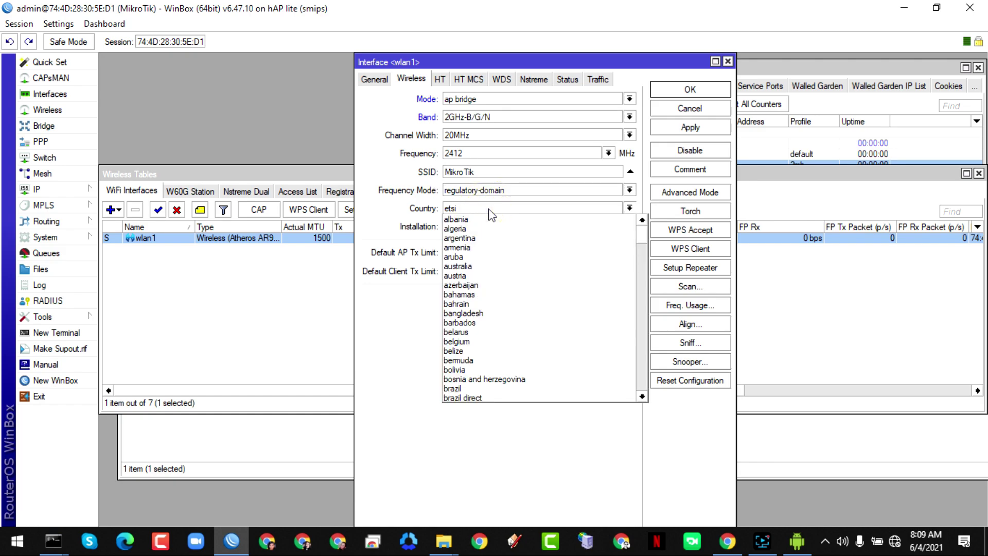
pyautogui.write('phi')
pyautogui.press('Return')
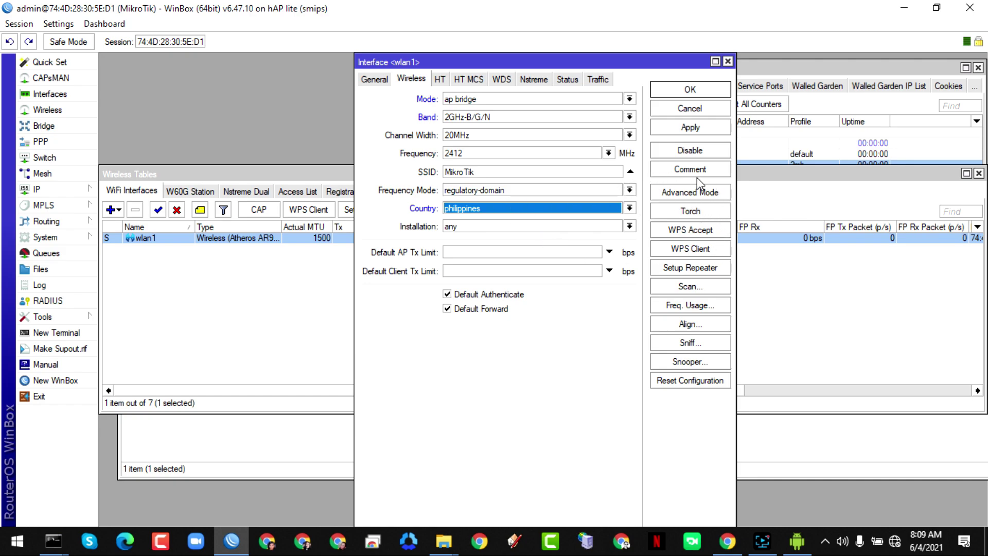
pyautogui.click(693, 129)
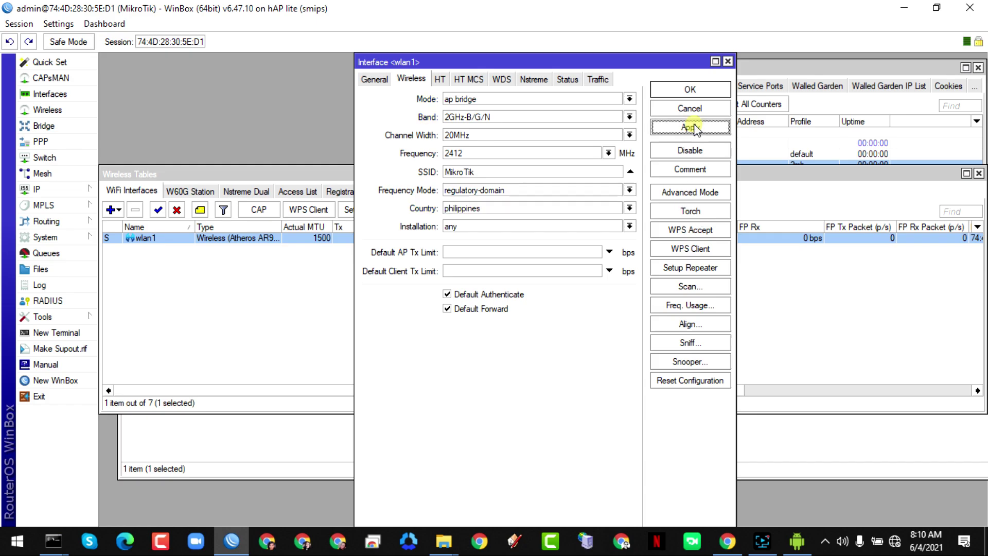
pyautogui.click(686, 91)
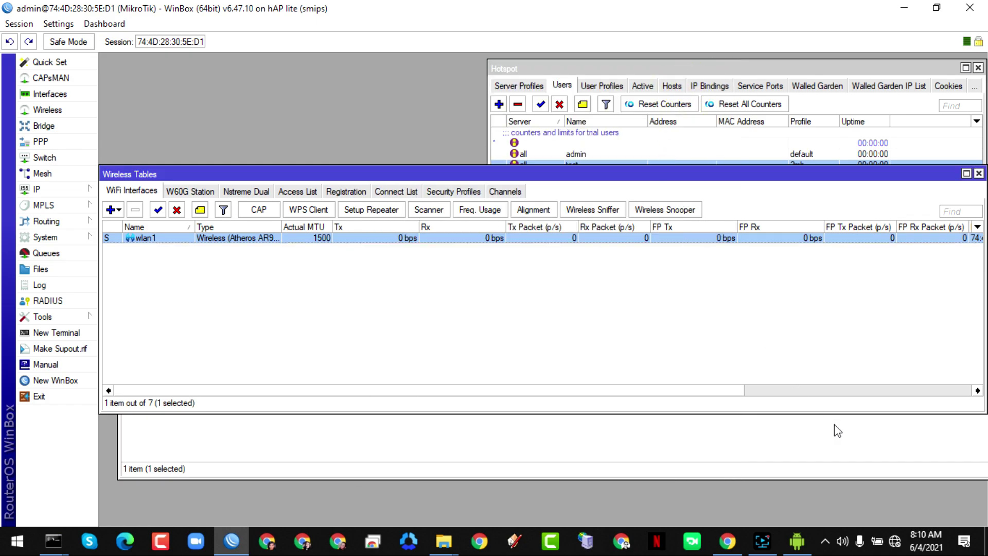
# - Connect the mirrored phone to the open MikroTik Wi-Fi and open its hotspot login page
pyautogui.click(799, 539)
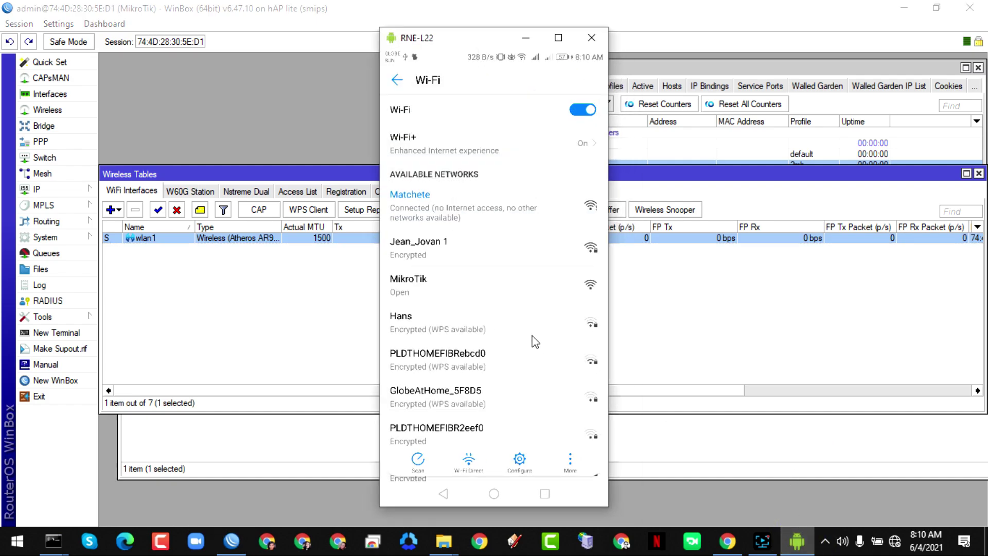
pyautogui.click(421, 291)
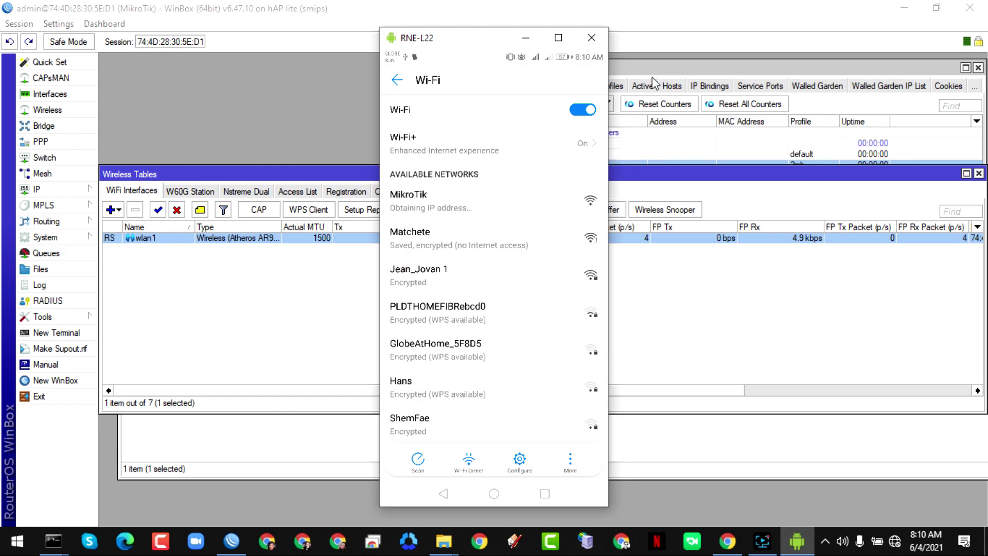
pyautogui.click(687, 67)
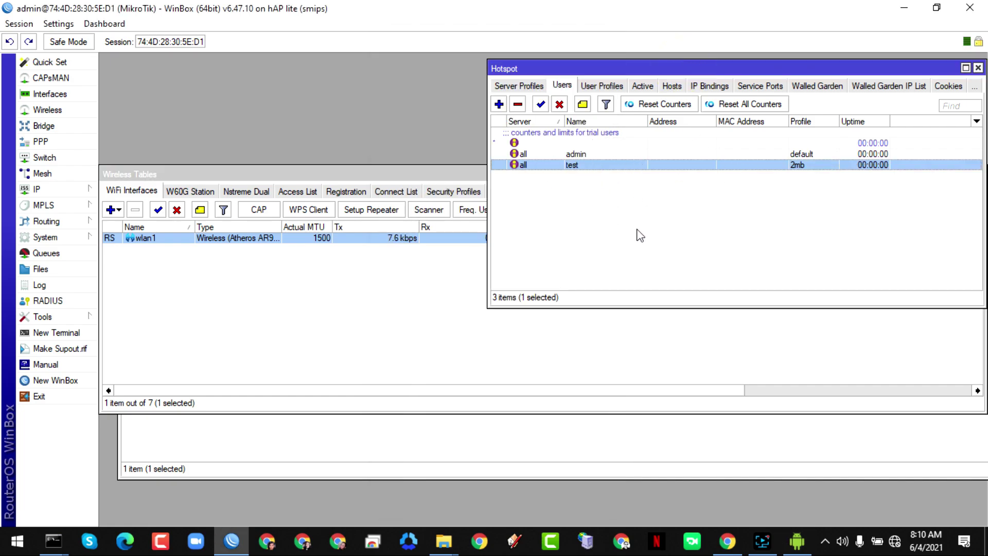
pyautogui.click(794, 540)
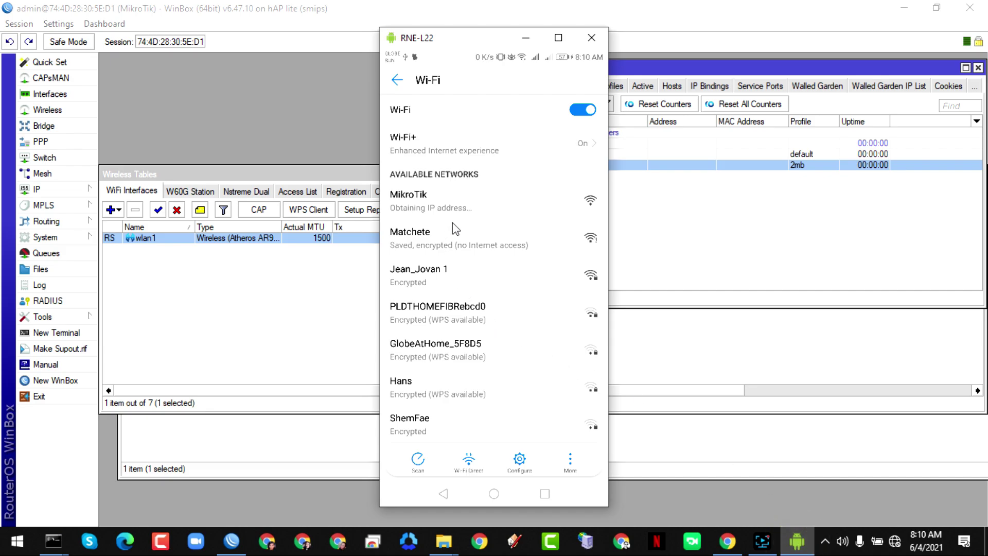
pyautogui.click(464, 194)
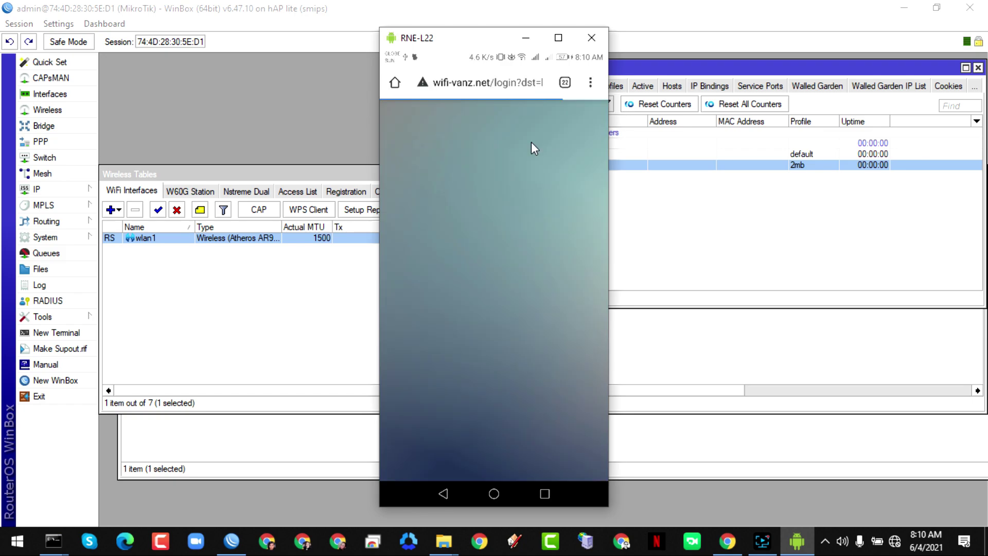
# - Log the phone into the hotspot as test with its password, dismiss Chrome's warning, hide the mirror
pyautogui.click(452, 265)
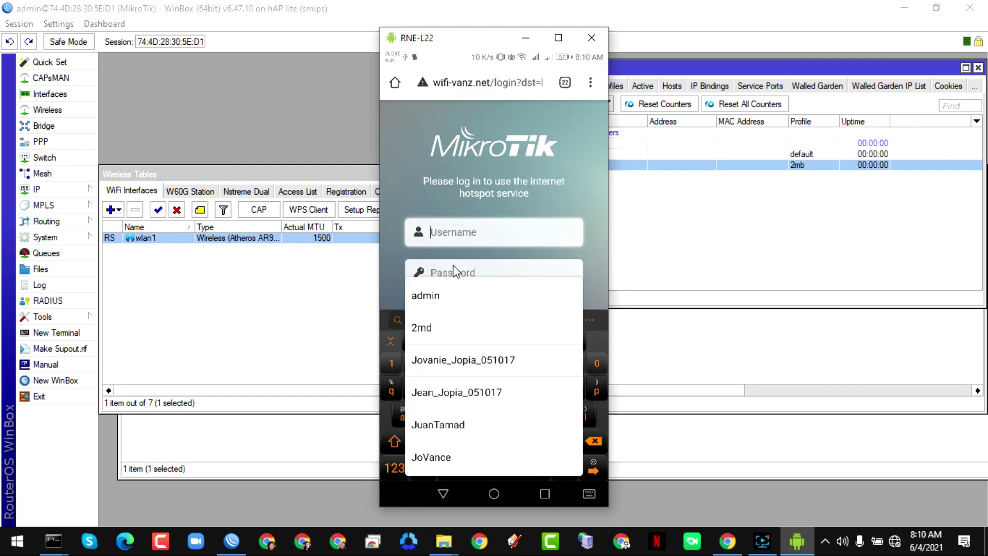
pyautogui.write('test')
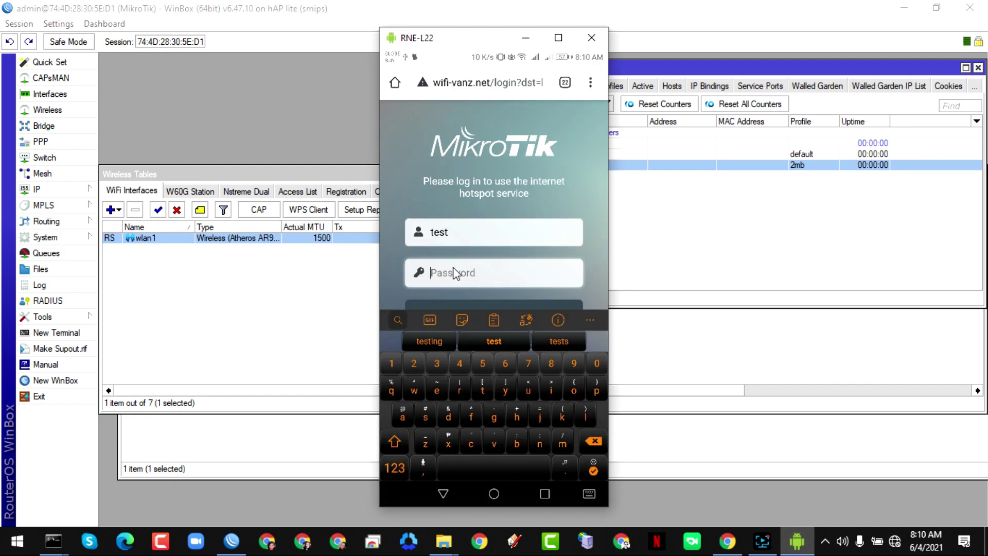
pyautogui.click(454, 272)
pyautogui.write('te')
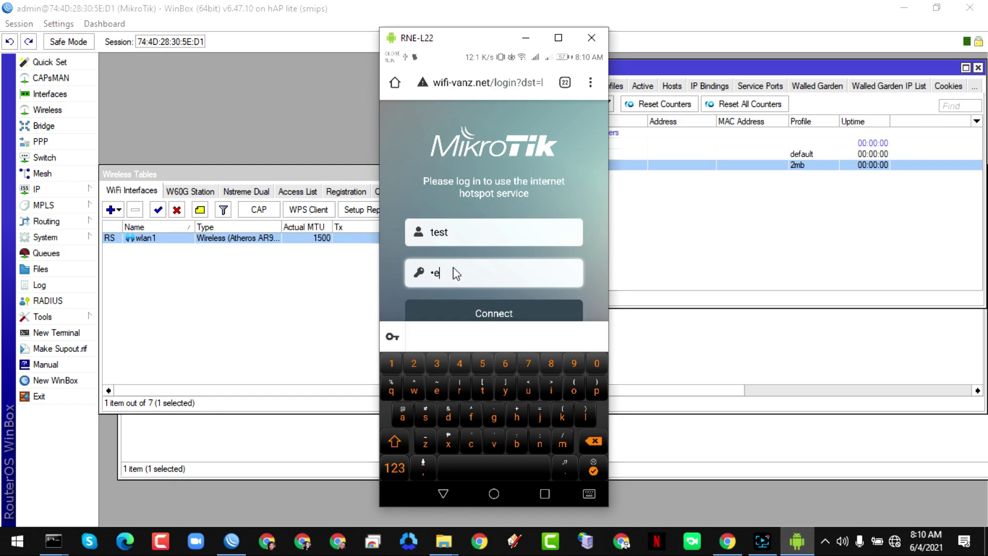
pyautogui.click(524, 313)
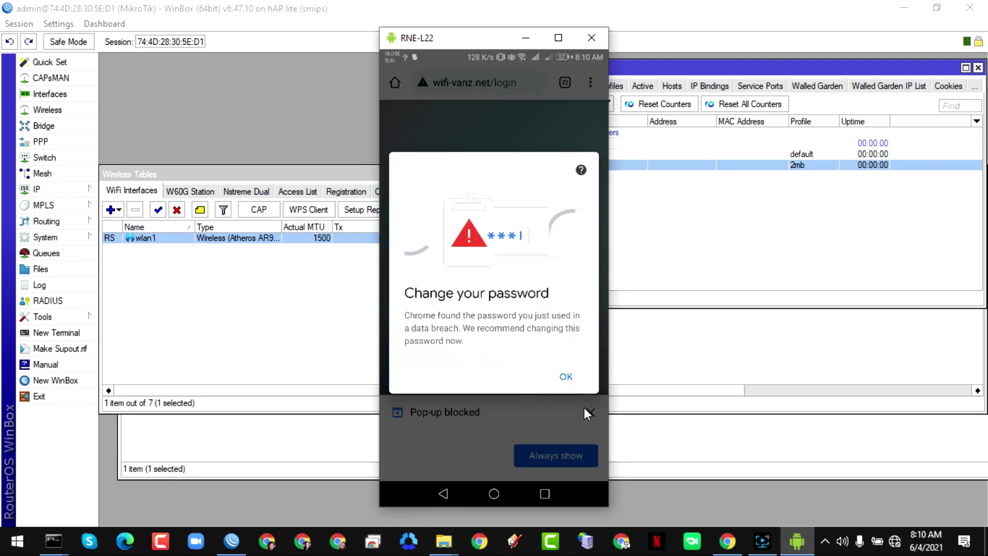
pyautogui.click(573, 378)
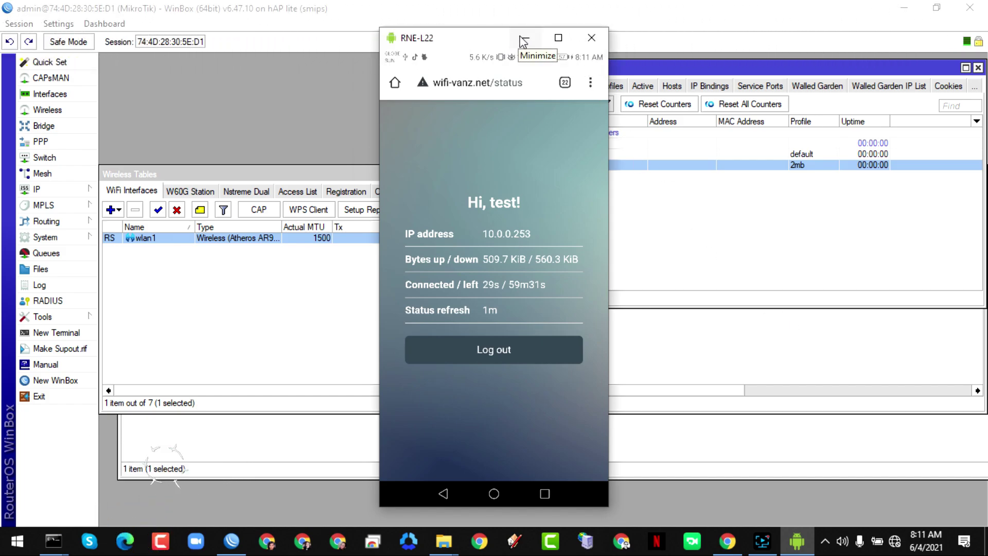
pyautogui.click(524, 40)
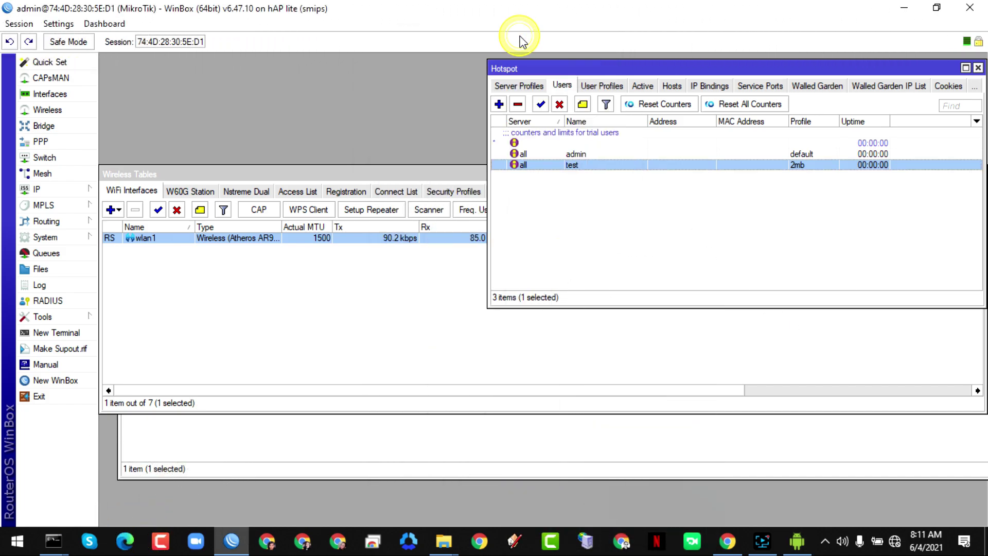
# - Reach Network & Internet's Dial-up page and launch the new connection wizard
pyautogui.click(898, 545)
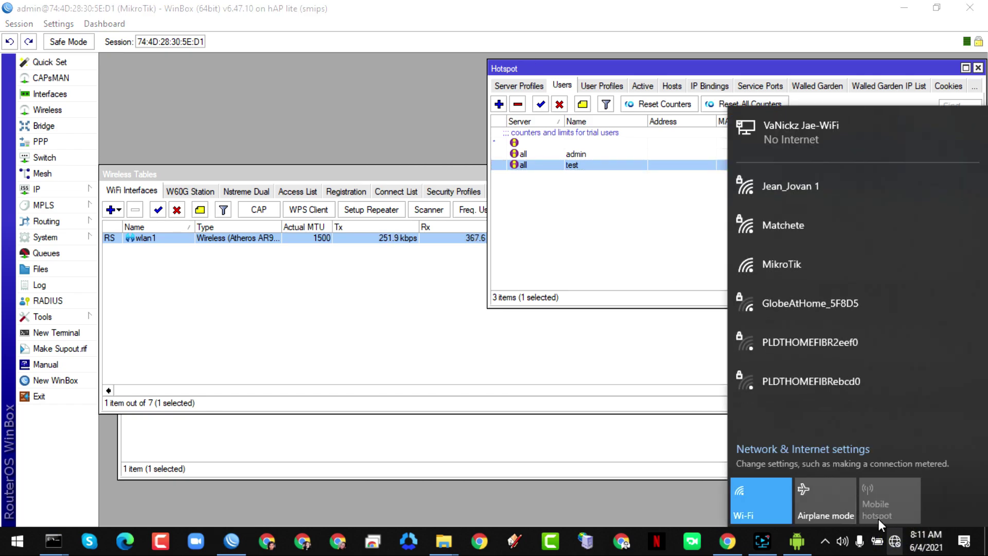
pyautogui.click(789, 456)
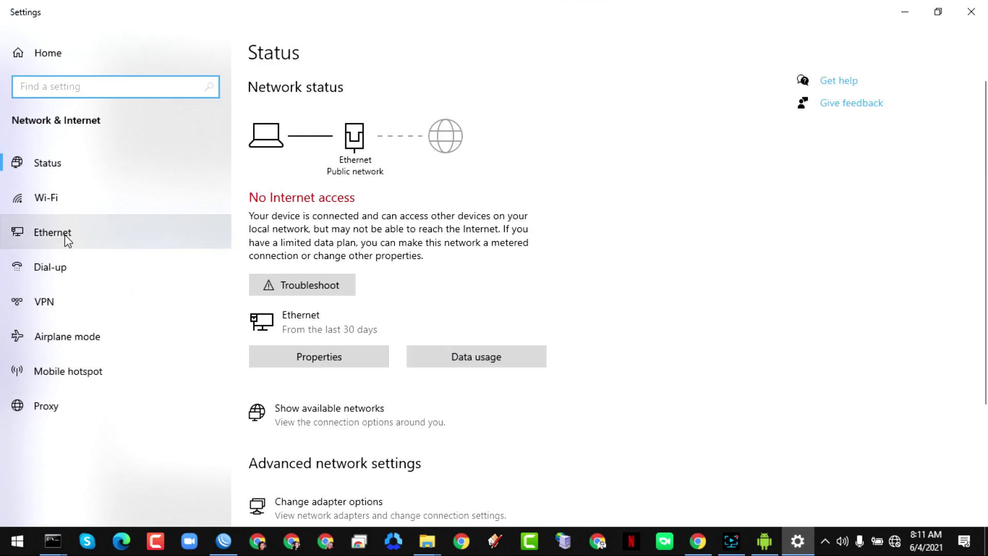
pyautogui.click(63, 274)
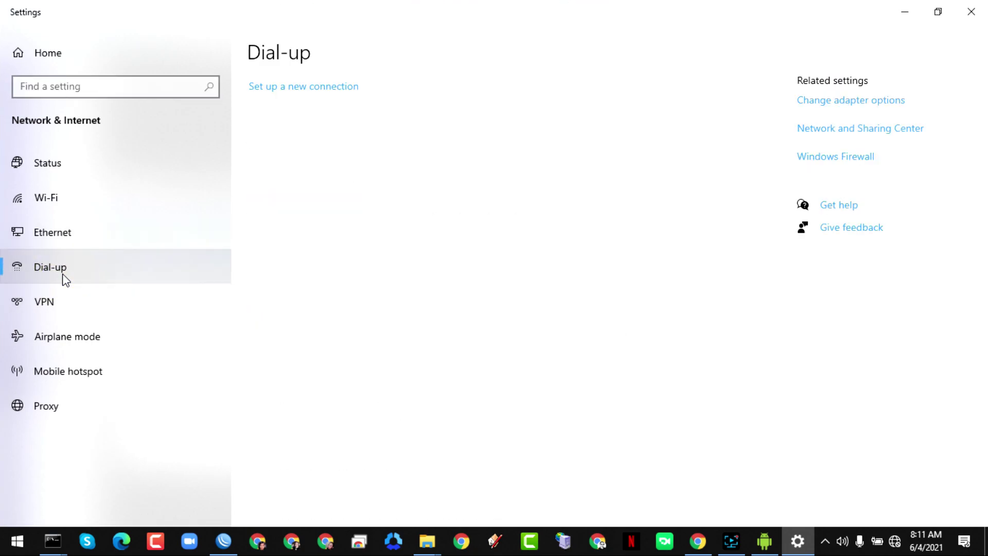
pyautogui.click(312, 91)
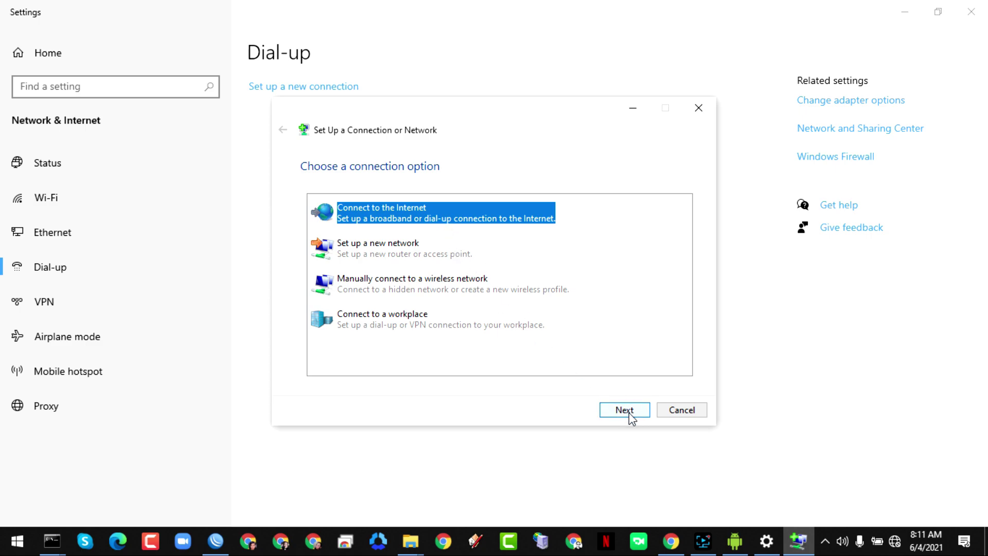
# - Create a Broadband (PPPoE) connection with the user name and password, remembered and shared with other users, and dial it
pyautogui.click(629, 412)
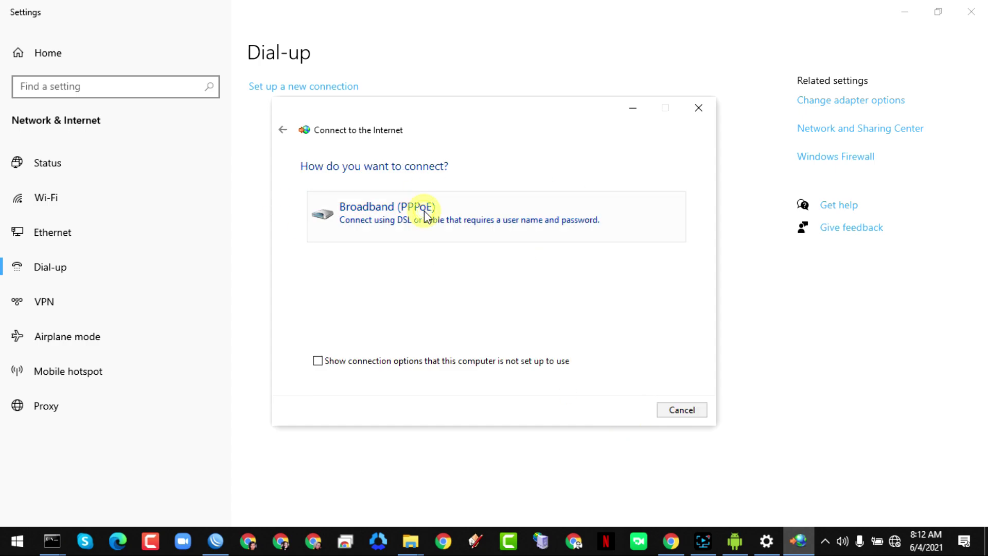
pyautogui.click(425, 216)
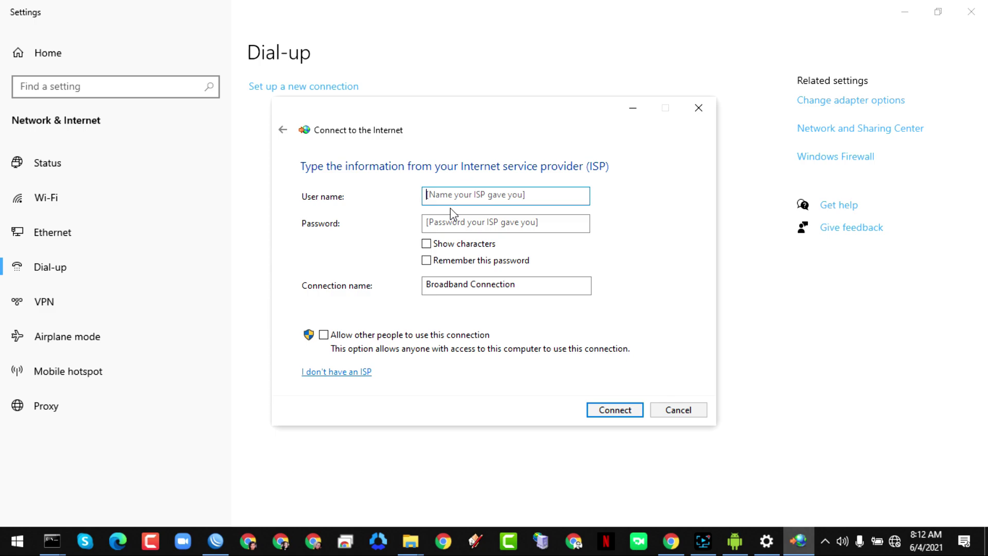
pyautogui.write('user')
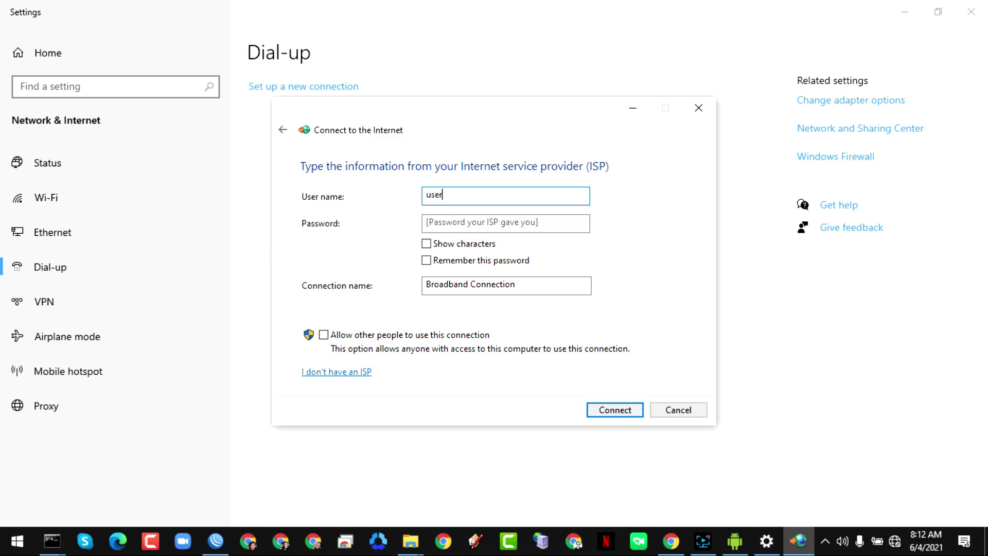
pyautogui.click(457, 226)
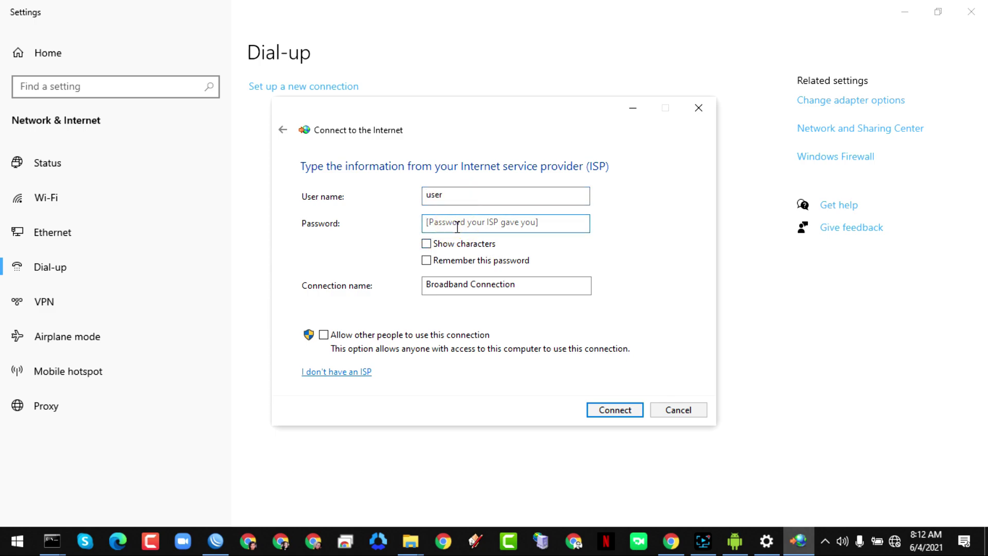
pyautogui.write('pa')
pyautogui.click(437, 263)
pyautogui.click(324, 334)
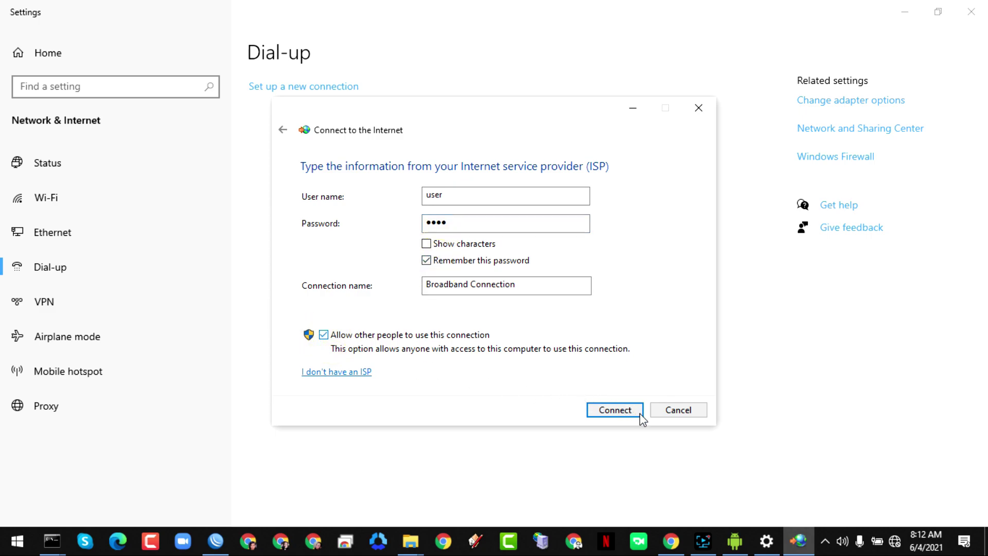
pyautogui.click(616, 410)
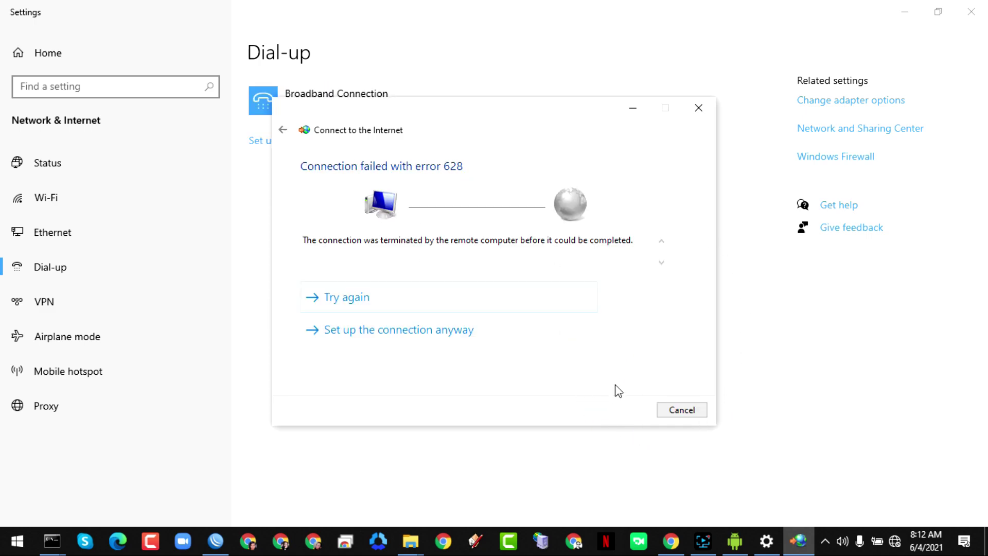
# - Retry the failed PPPoE connection, cancel the test, close the wizard, and return to WinBox
pyautogui.click(330, 298)
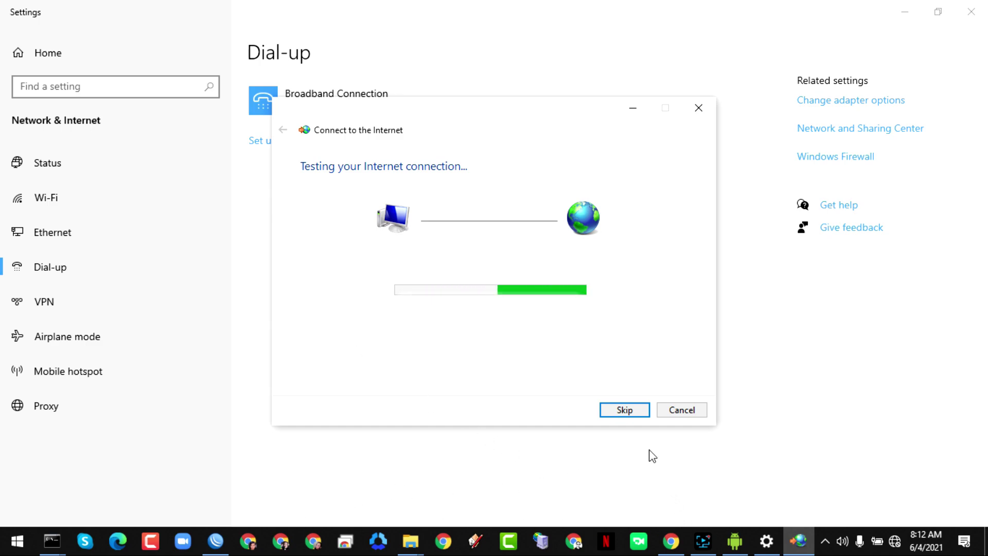
pyautogui.click(690, 407)
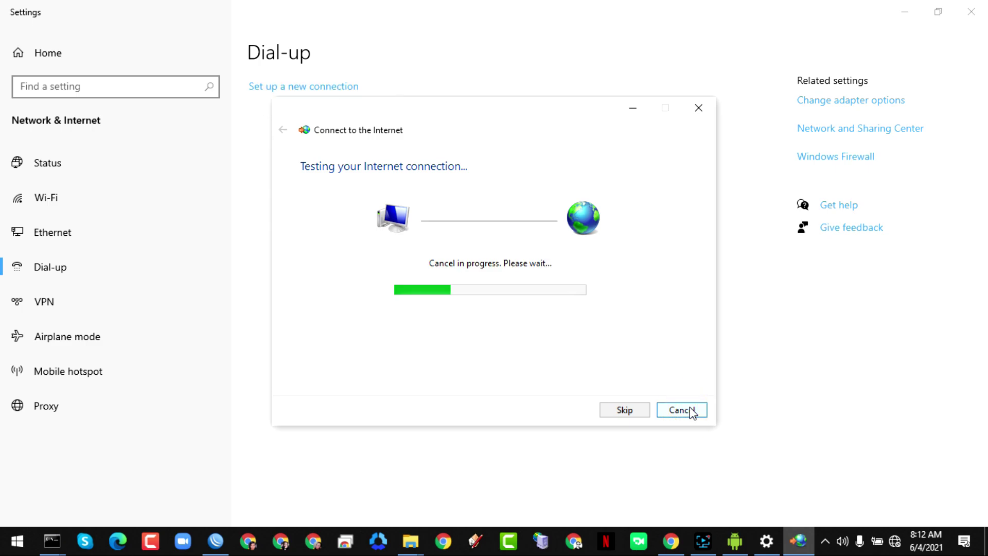
pyautogui.click(684, 411)
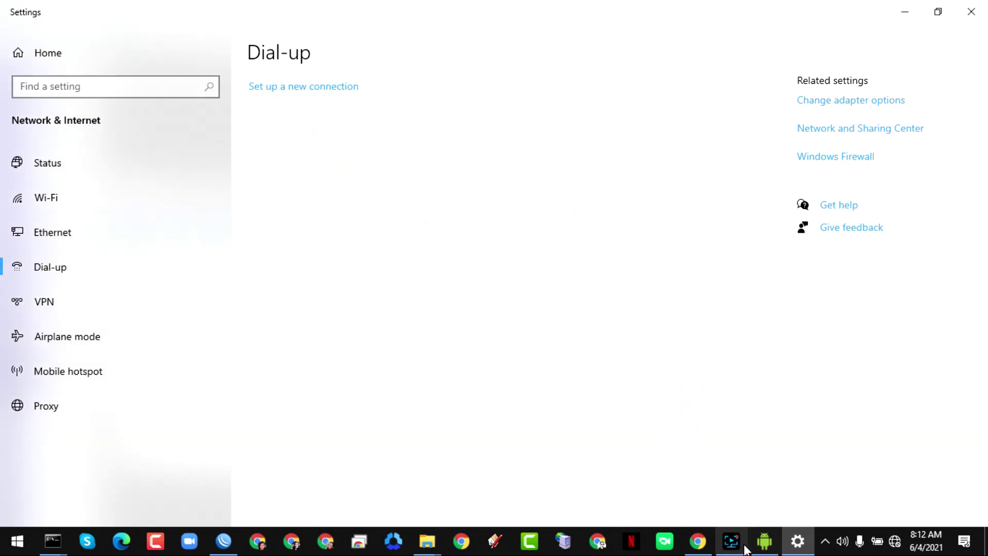
pyautogui.click(224, 540)
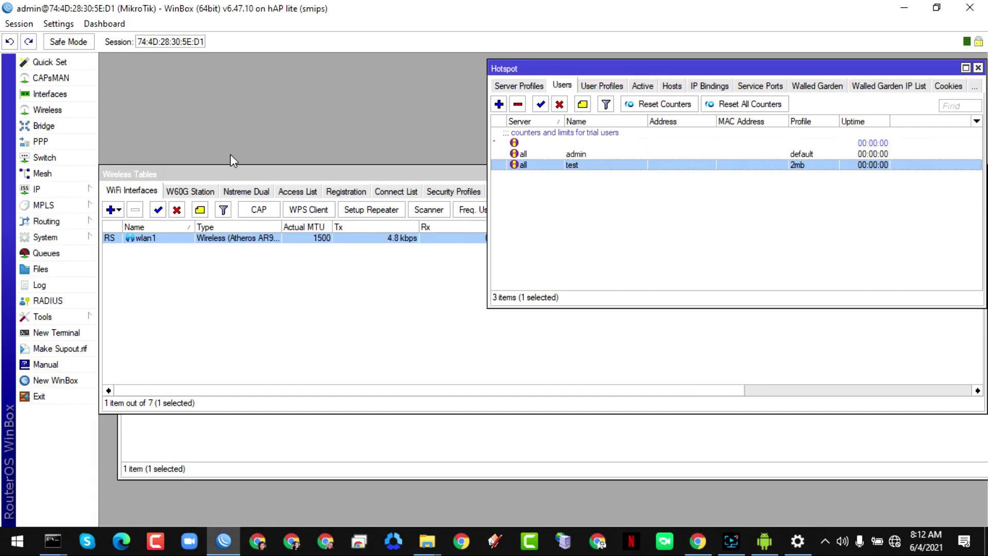
# - Go to the IP > Firewall NAT list and add a new NAT rule
pyautogui.click(51, 190)
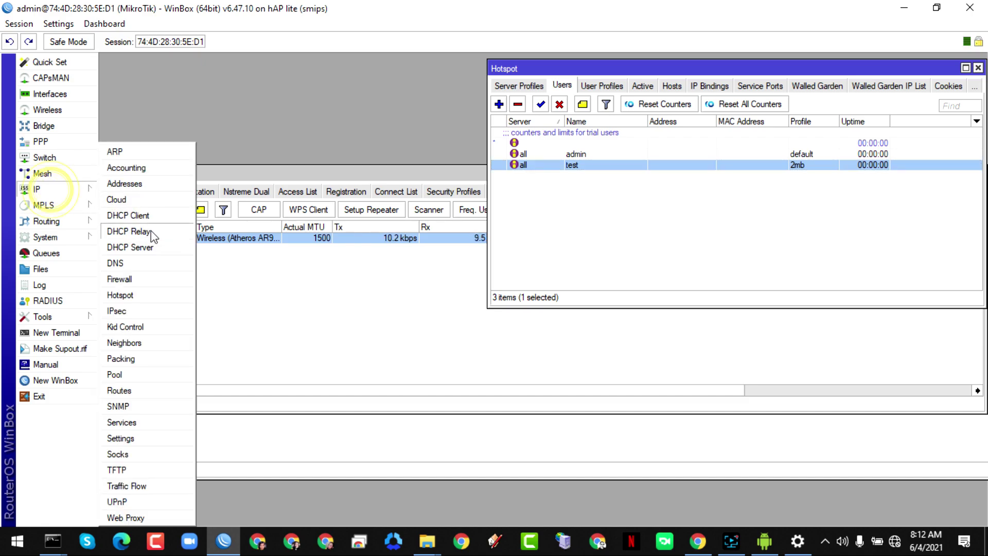
pyautogui.click(122, 282)
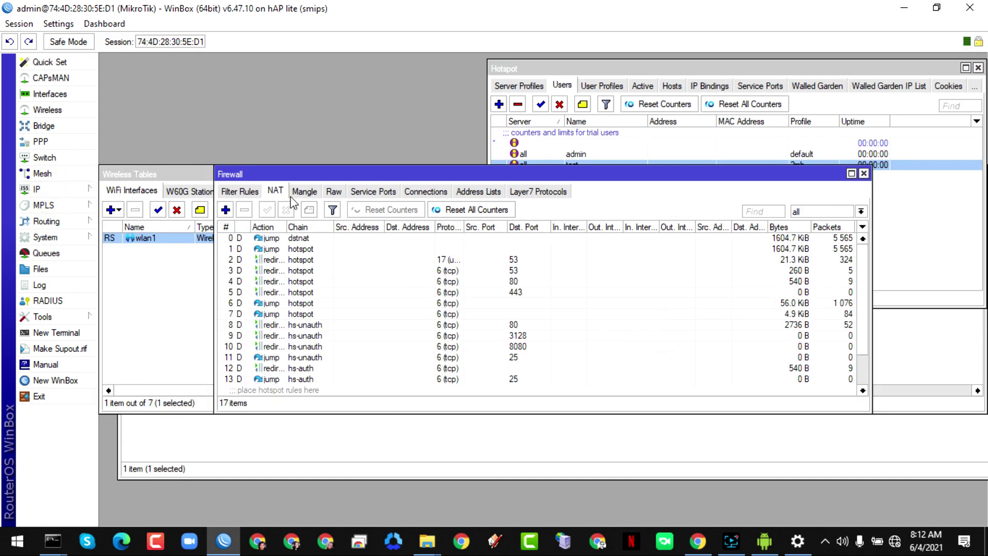
pyautogui.click(276, 191)
pyautogui.scroll(-2, 469, 300)
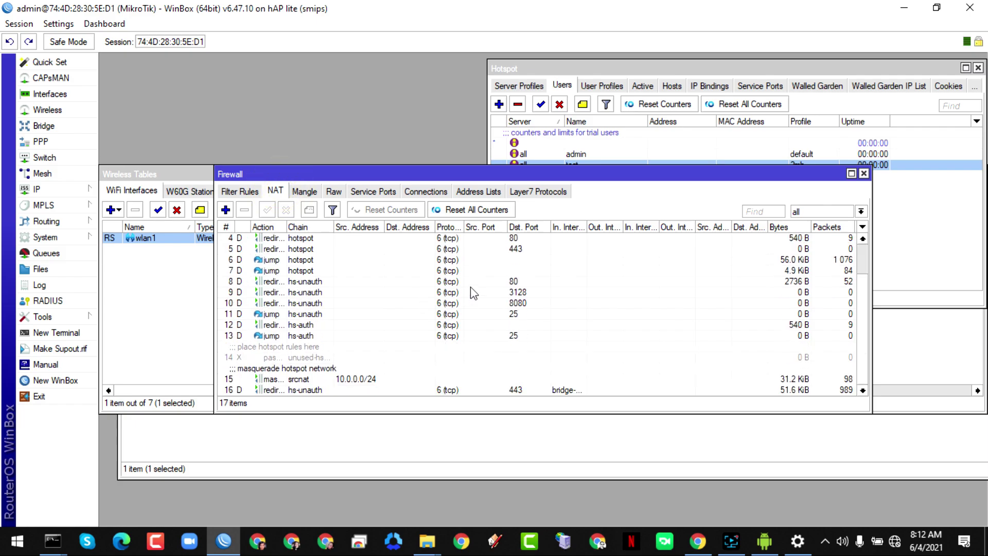
pyautogui.click(225, 209)
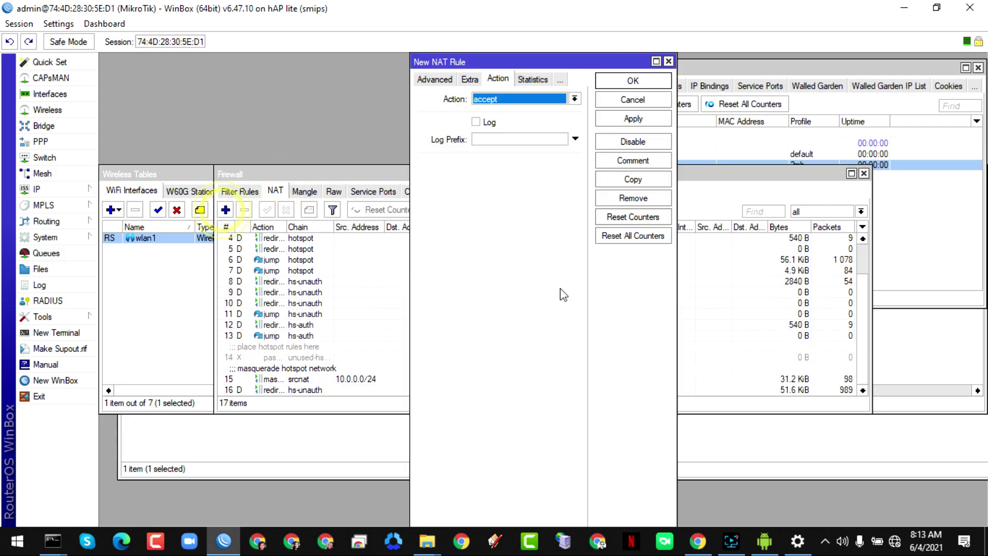
# - Set the rule's out-interface to ether1 and its action to masquerade, then apply and save it
pyautogui.click(441, 80)
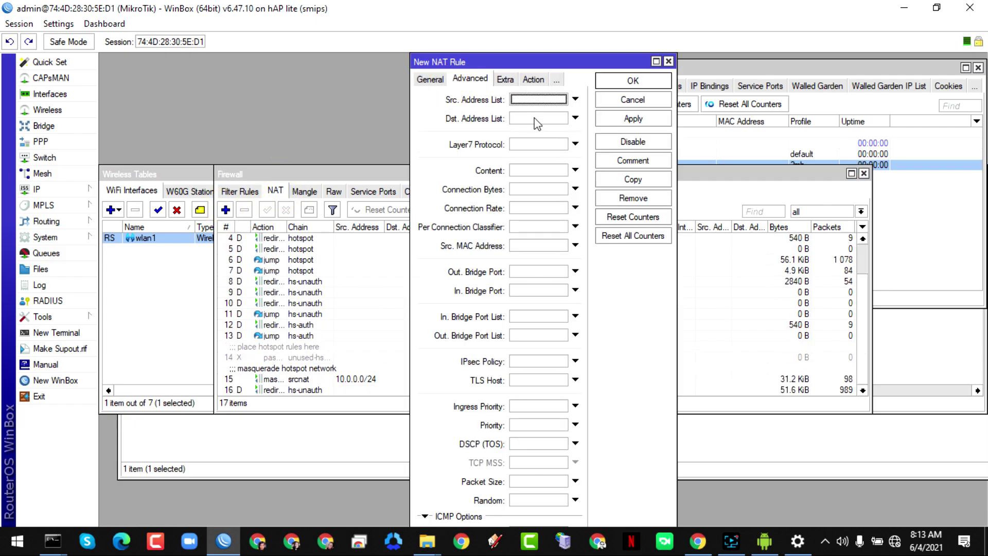
pyautogui.click(432, 82)
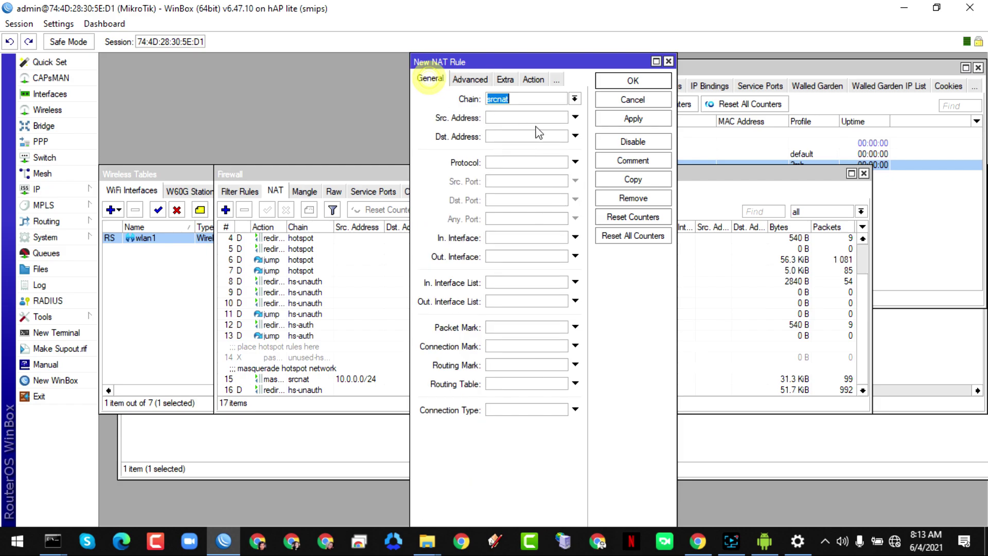
pyautogui.click(501, 256)
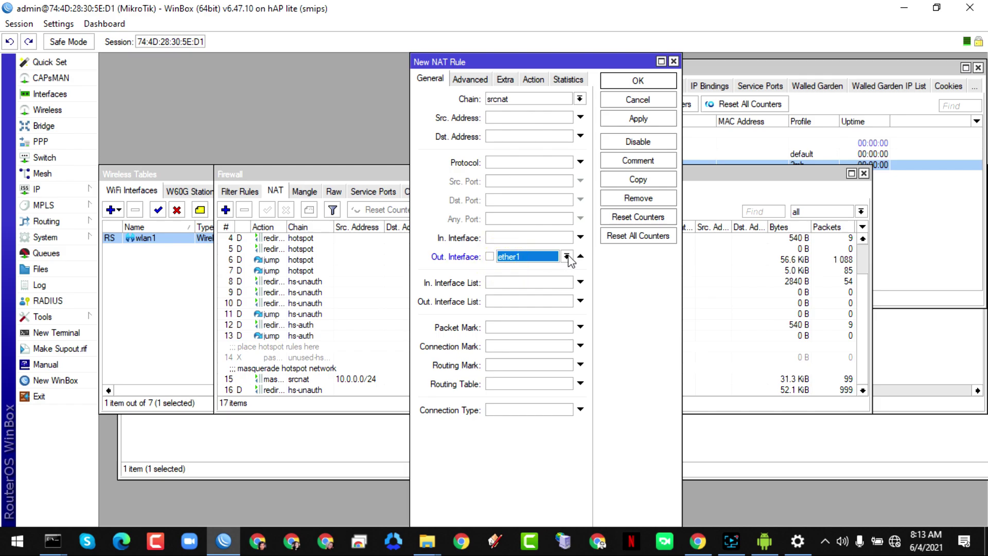
pyautogui.click(533, 79)
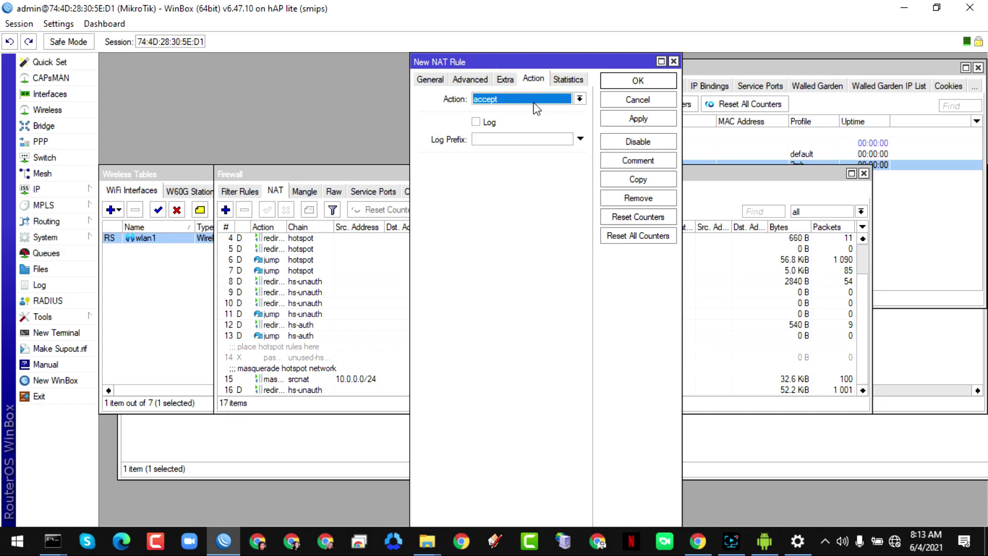
pyautogui.click(533, 102)
pyautogui.click(511, 163)
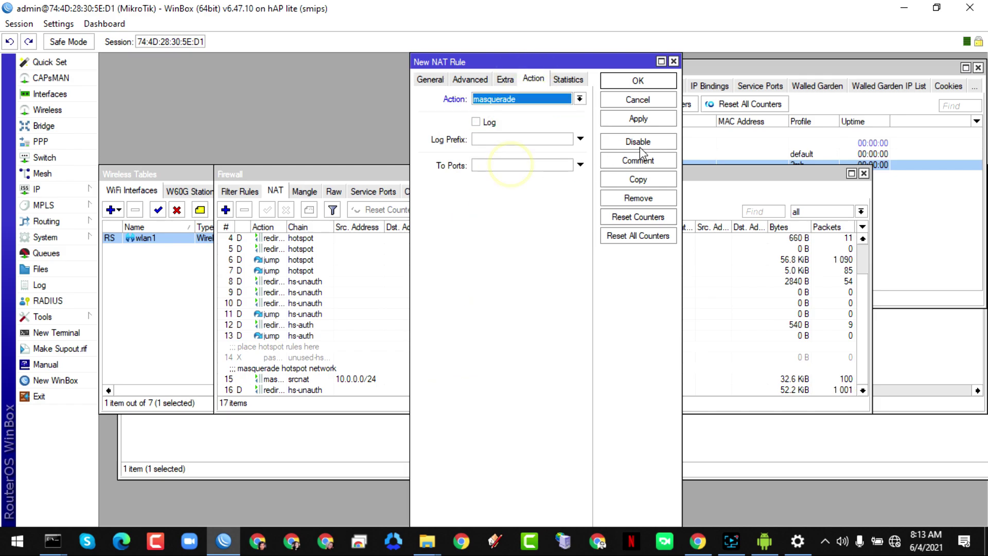
pyautogui.click(638, 119)
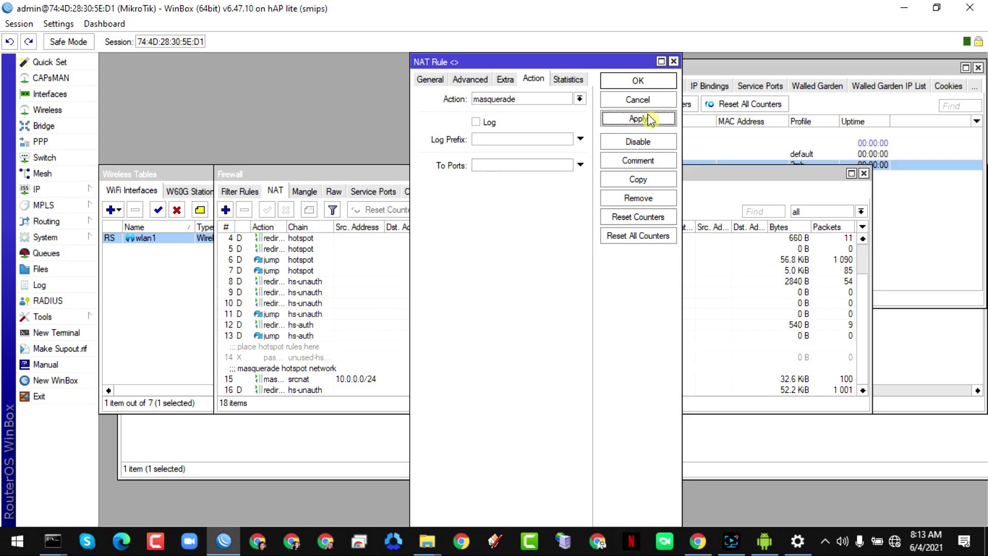
pyautogui.click(638, 81)
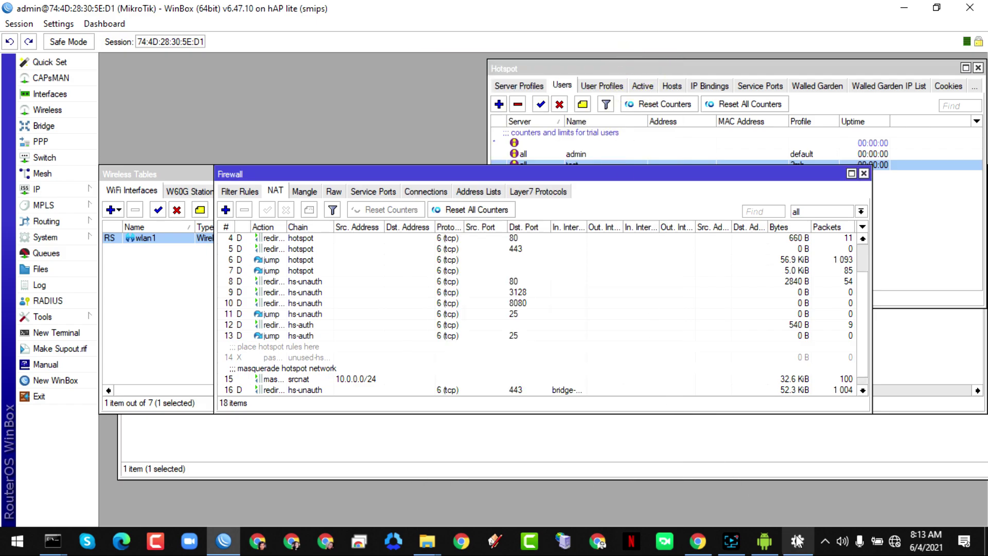
pyautogui.click(798, 541)
# - Start a new Broadband (PPPoE) Internet connection and enter the ISP user name and password
pyautogui.click(287, 88)
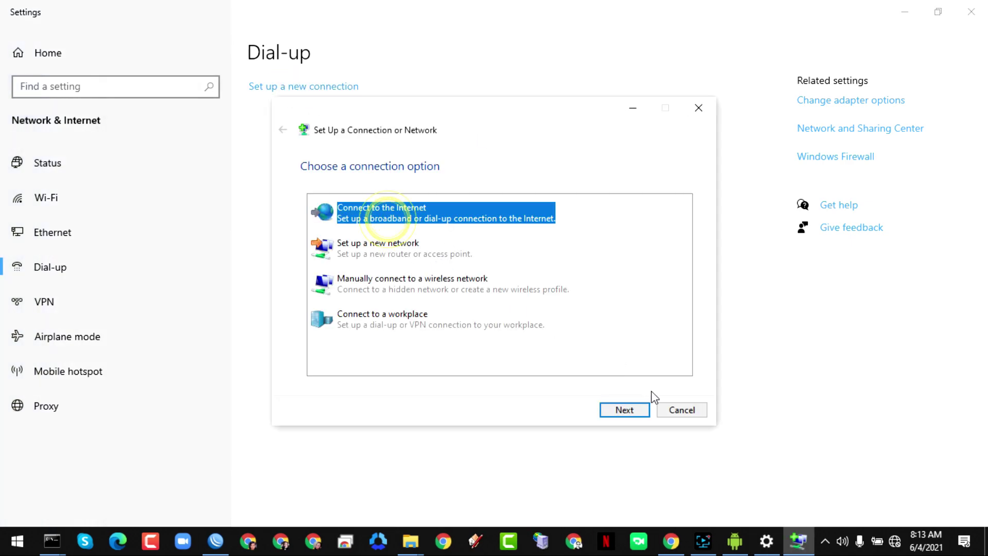
pyautogui.click(624, 411)
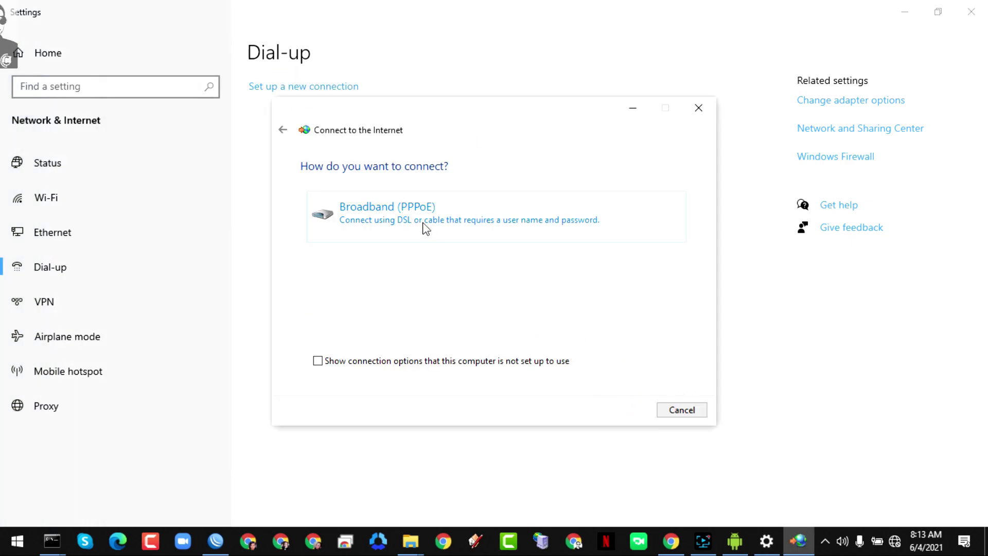
pyautogui.click(421, 227)
pyautogui.click(434, 198)
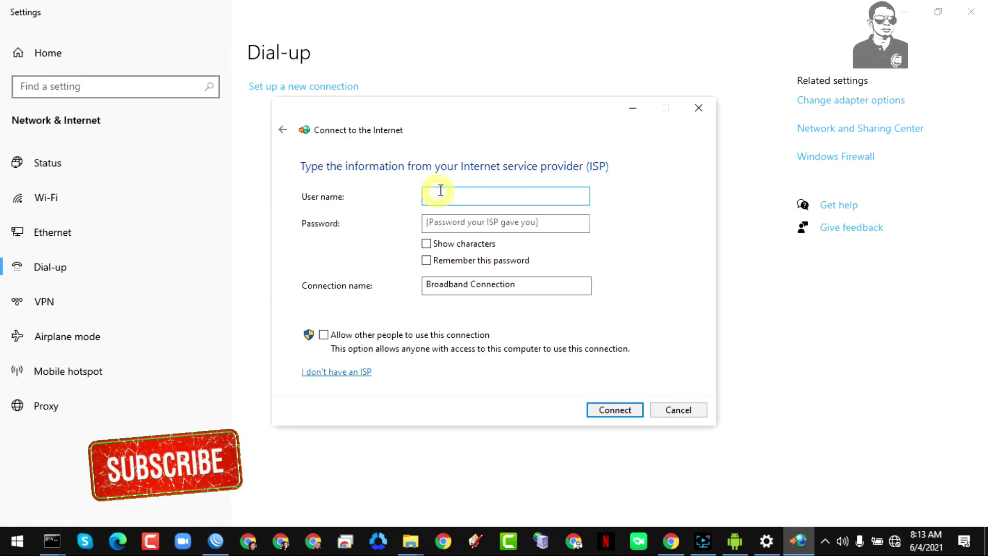
pyautogui.write('user')
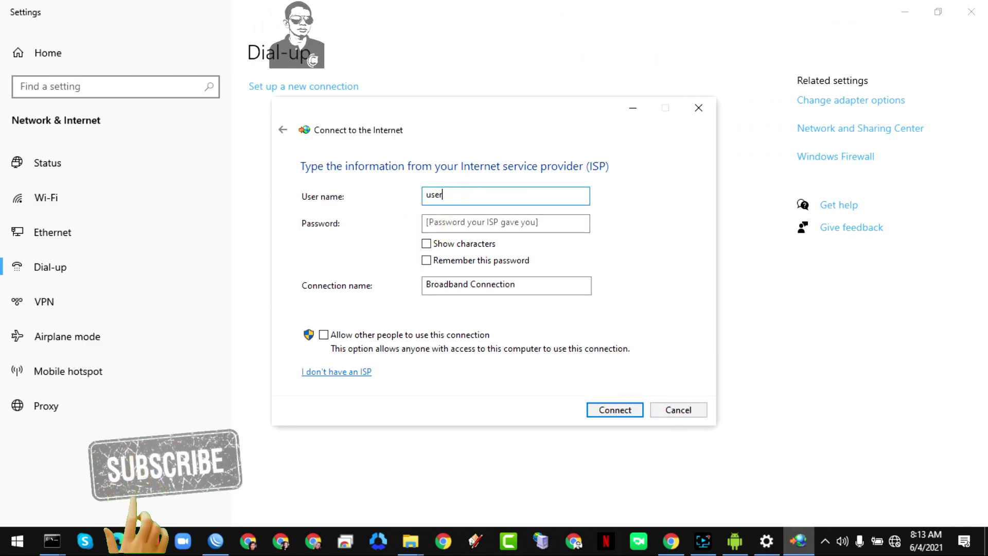
pyautogui.click(458, 218)
pyautogui.write('pass')
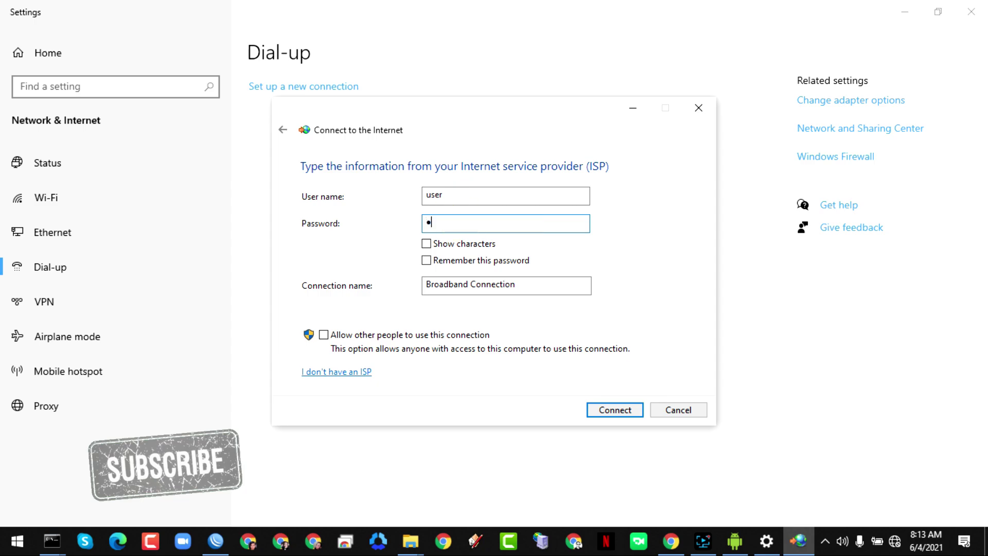
# - Remember the password, connect, and close the wizard once the connection succeeds
pyautogui.click(428, 261)
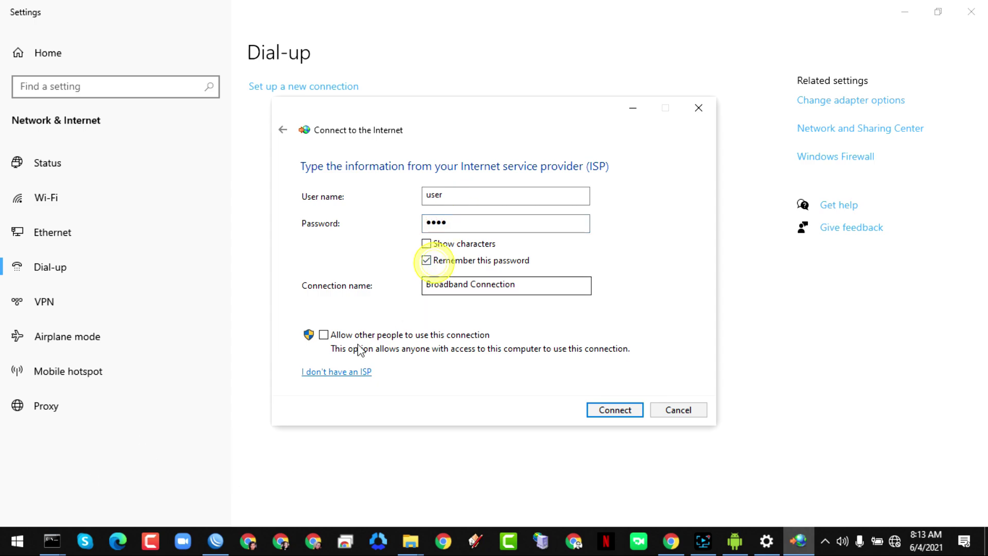
pyautogui.click(618, 410)
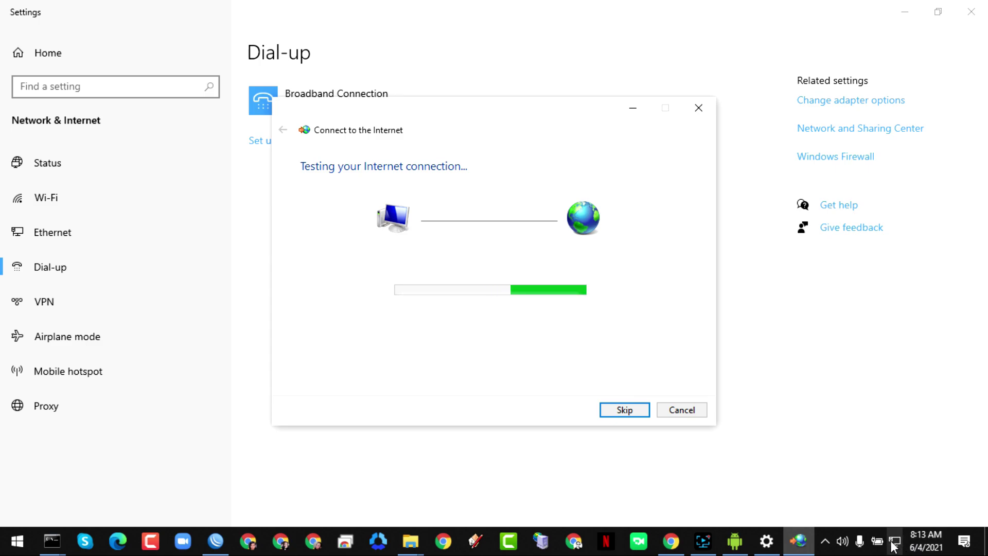
pyautogui.moveTo(895, 550)
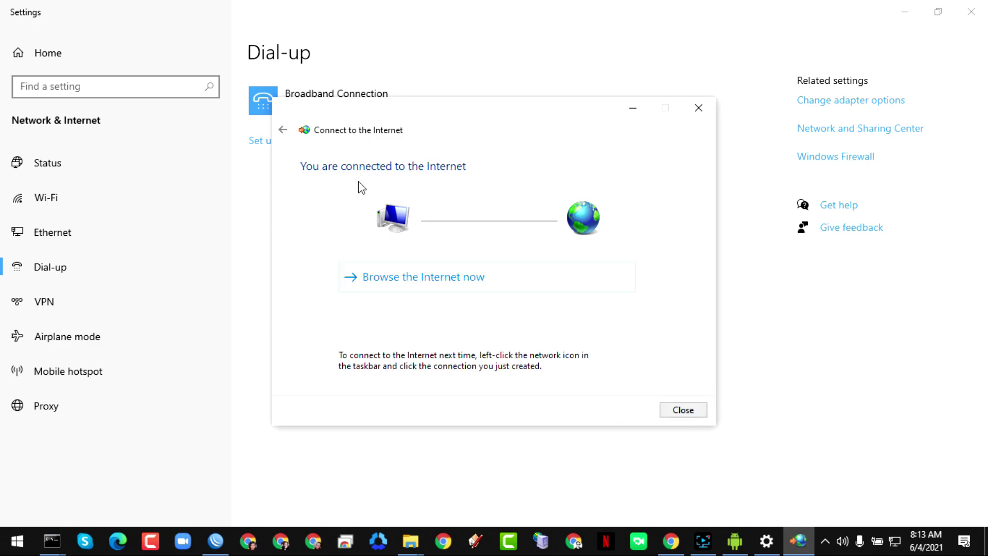
pyautogui.click(692, 413)
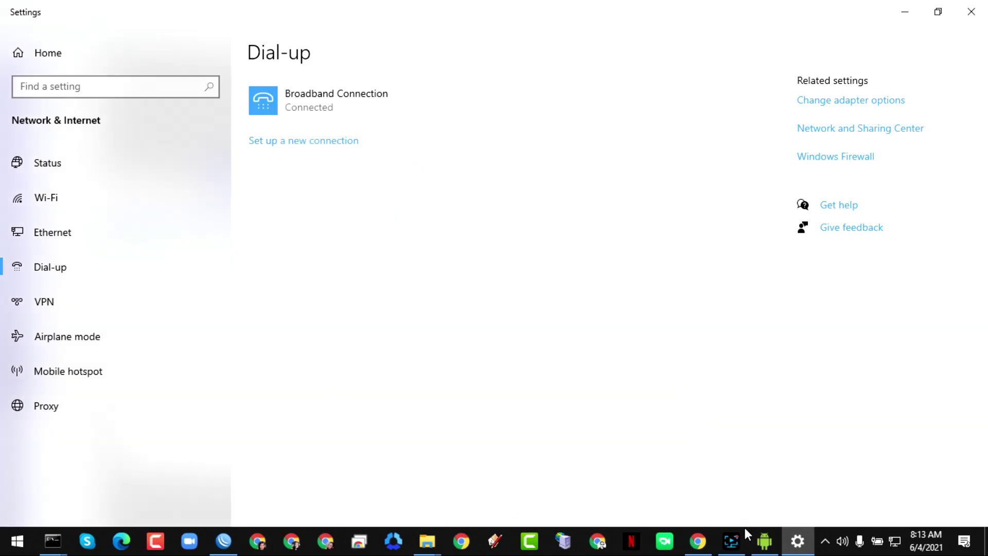
pyautogui.click(225, 541)
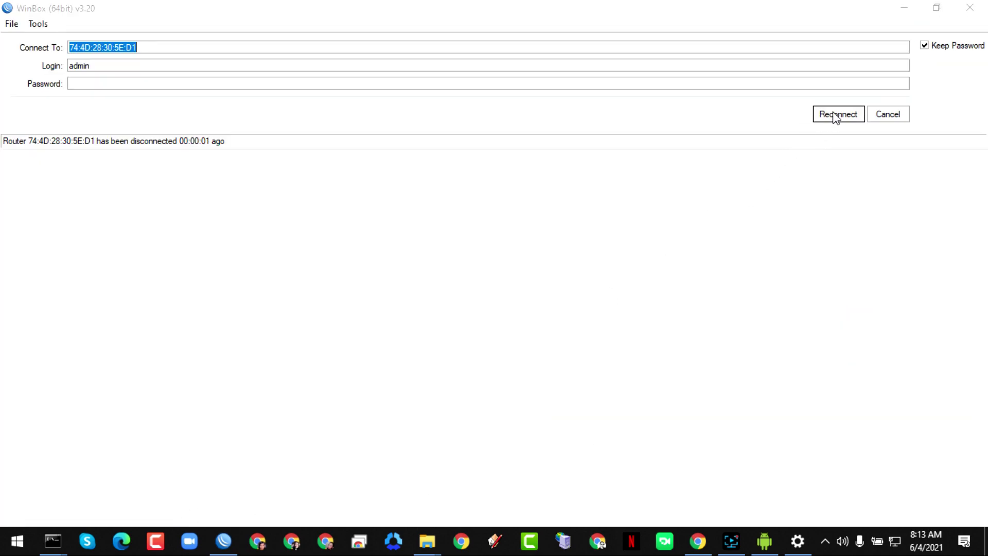
# - Reconnect WinBox to the router, check masquerade rule 17 on ether1, and close the Firewall window
pyautogui.click(836, 113)
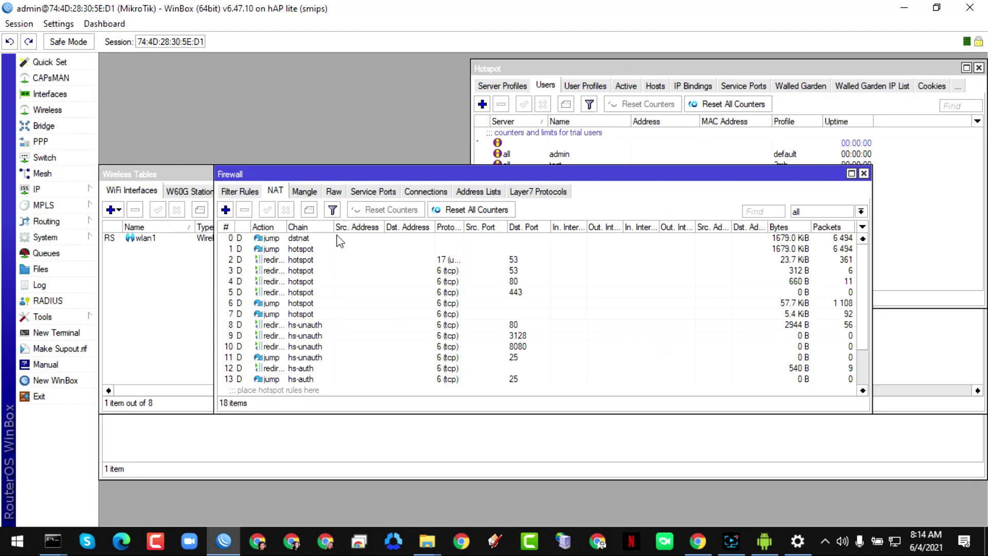
pyautogui.scroll(-2, 291, 332)
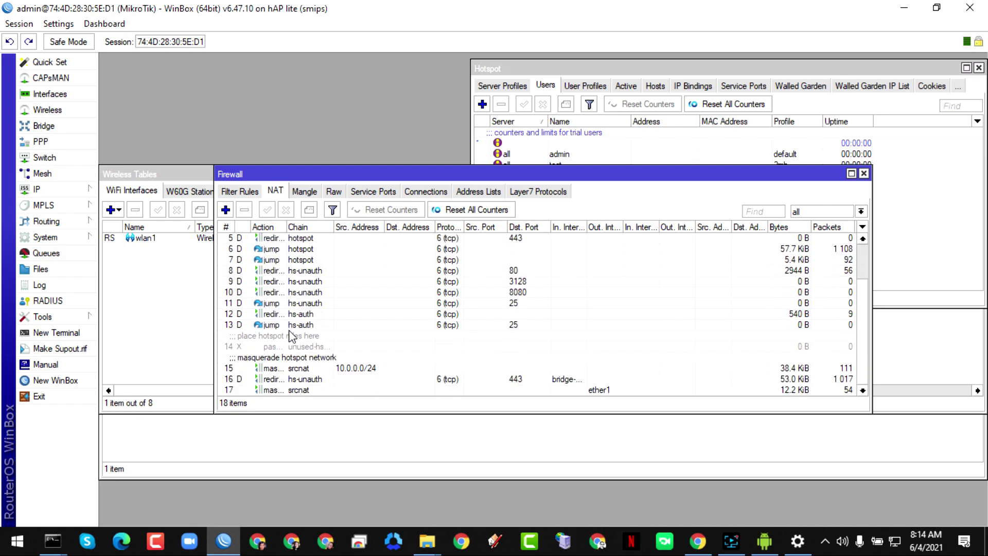
pyautogui.click(587, 390)
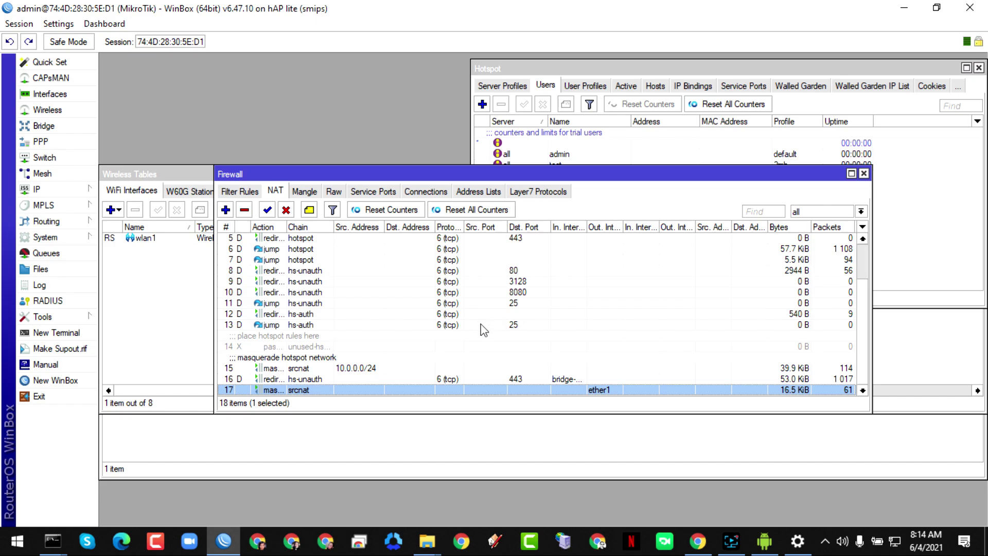
pyautogui.click(864, 174)
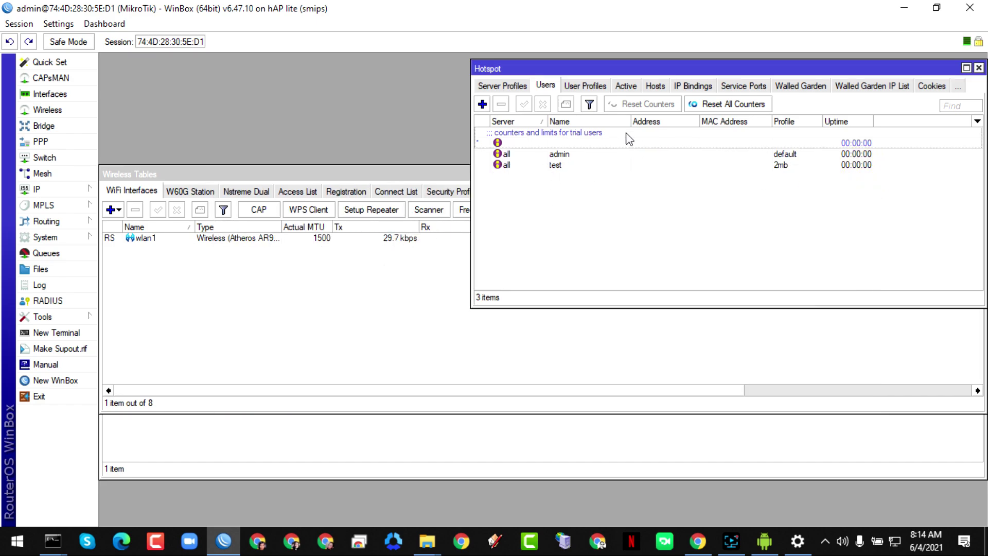
# - Verify the active hotspot1 session at 10.0.0.253 in WinBox and on the phone's status page
pyautogui.click(626, 86)
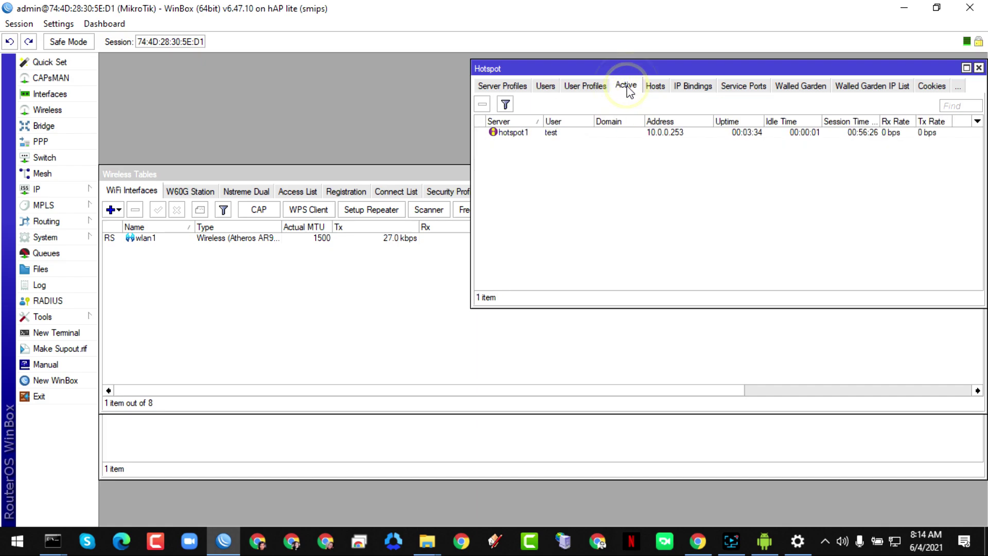
pyautogui.click(573, 135)
pyautogui.click(764, 543)
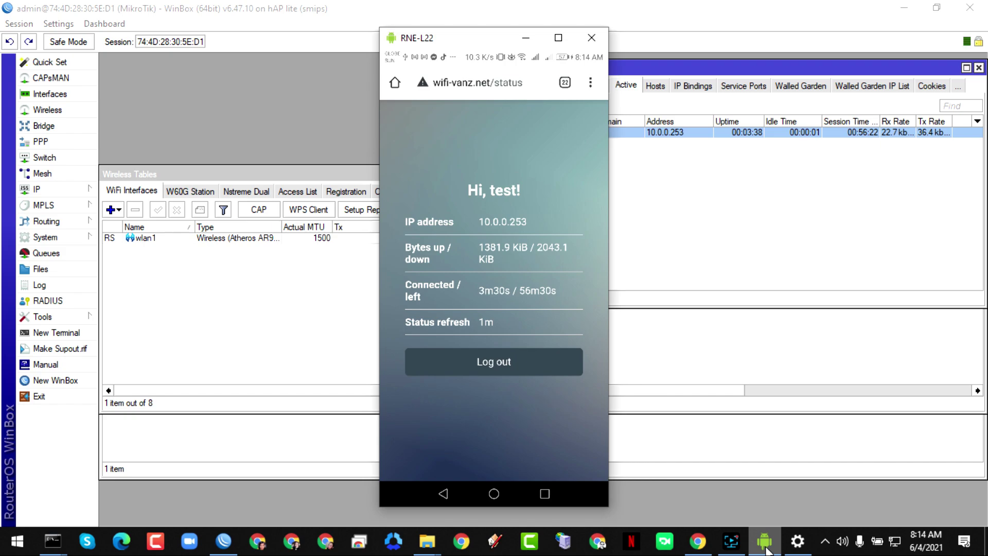
pyautogui.click(711, 166)
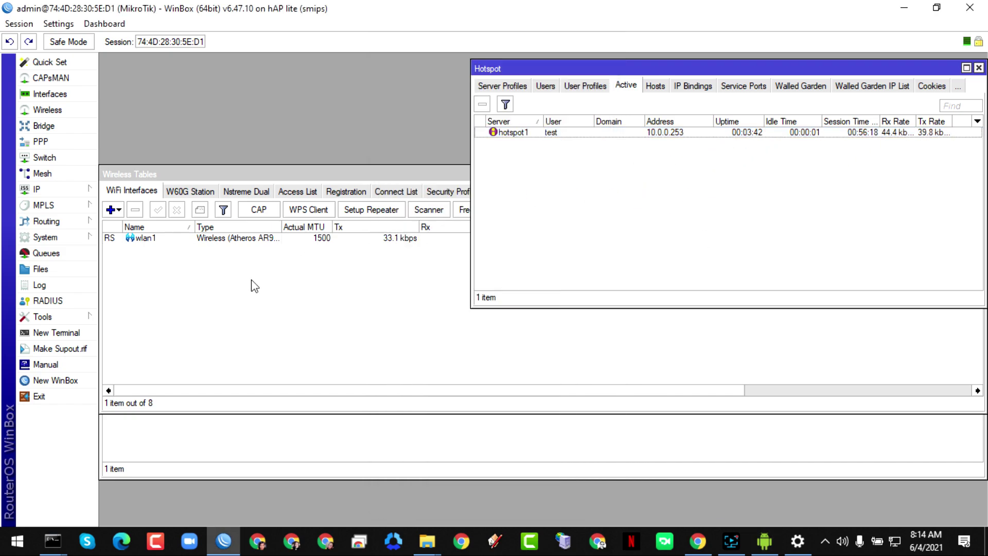
pyautogui.click(391, 332)
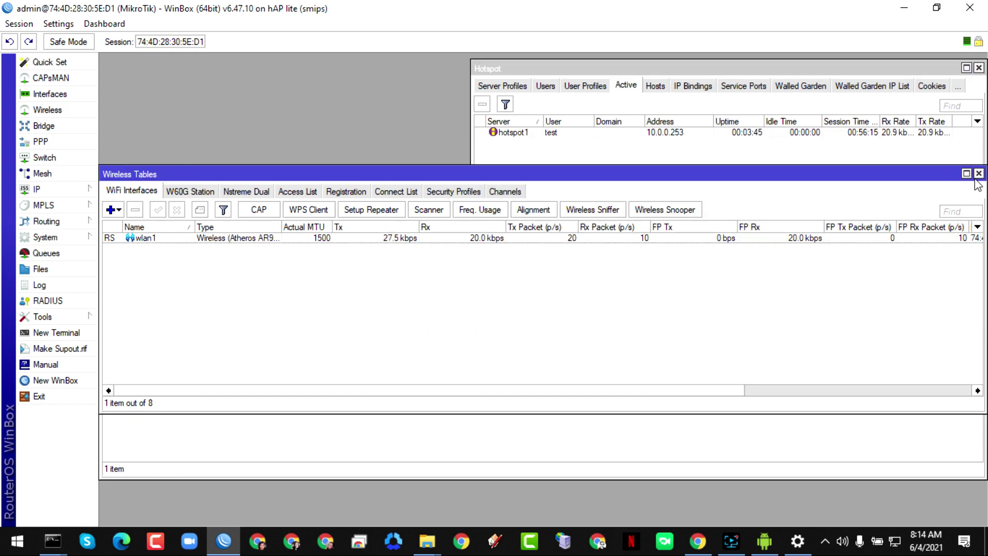
pyautogui.click(979, 174)
# - Confirm the pppoe client at 192.168.10.254 in PPP Active Connections and check the PC's network status
pyautogui.click(282, 375)
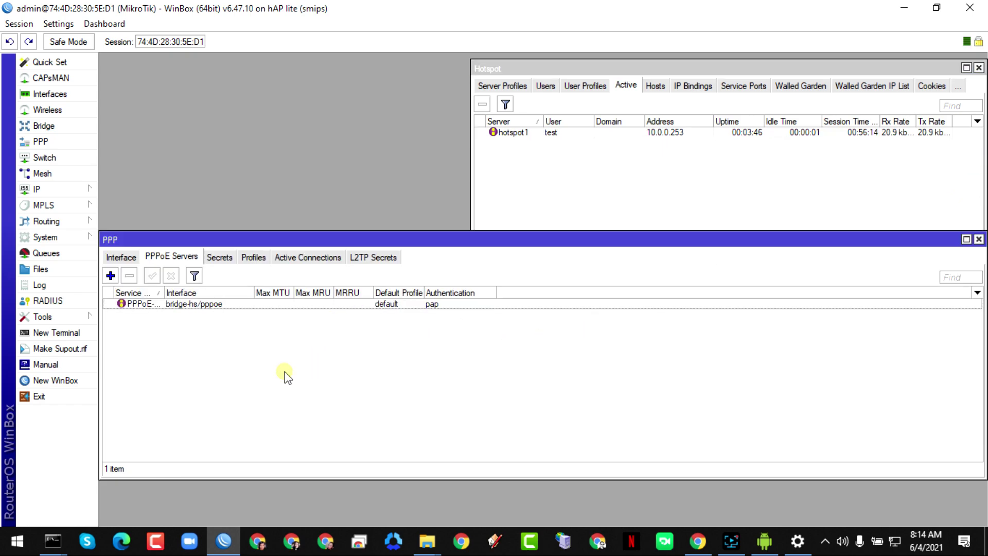
pyautogui.click(306, 261)
pyautogui.click(319, 306)
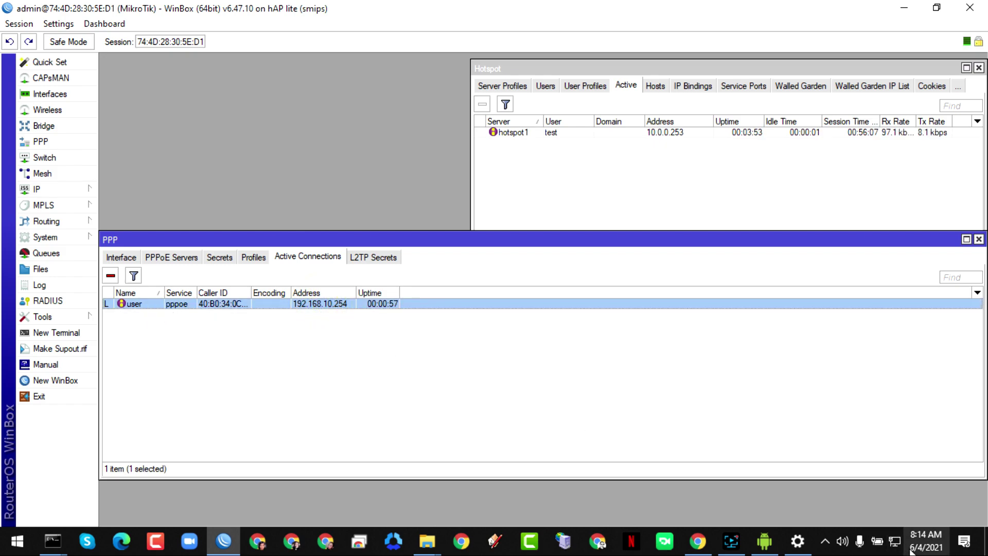
pyautogui.click(896, 539)
pyautogui.click(896, 541)
pyautogui.moveTo(61, 546)
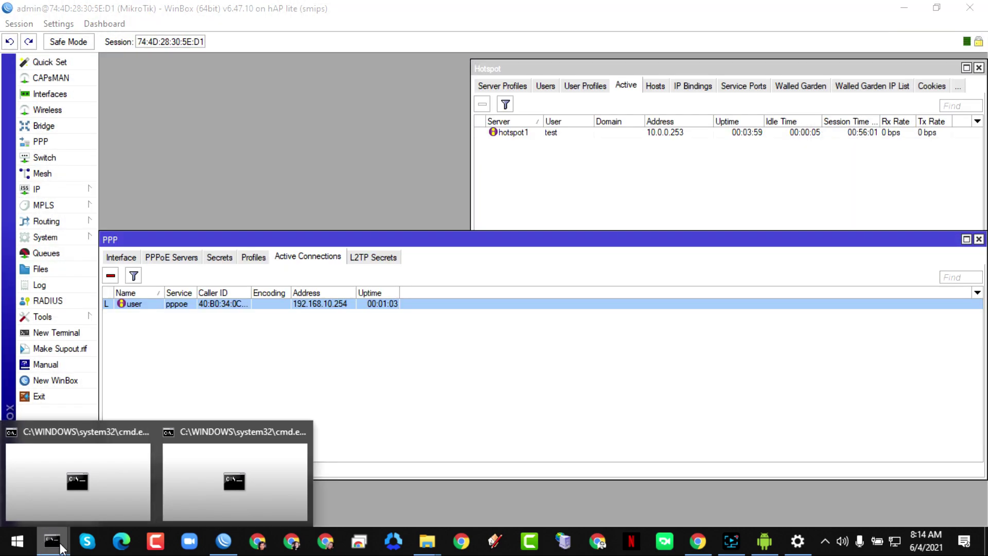
pyautogui.moveTo(299, 449)
pyautogui.click(62, 538)
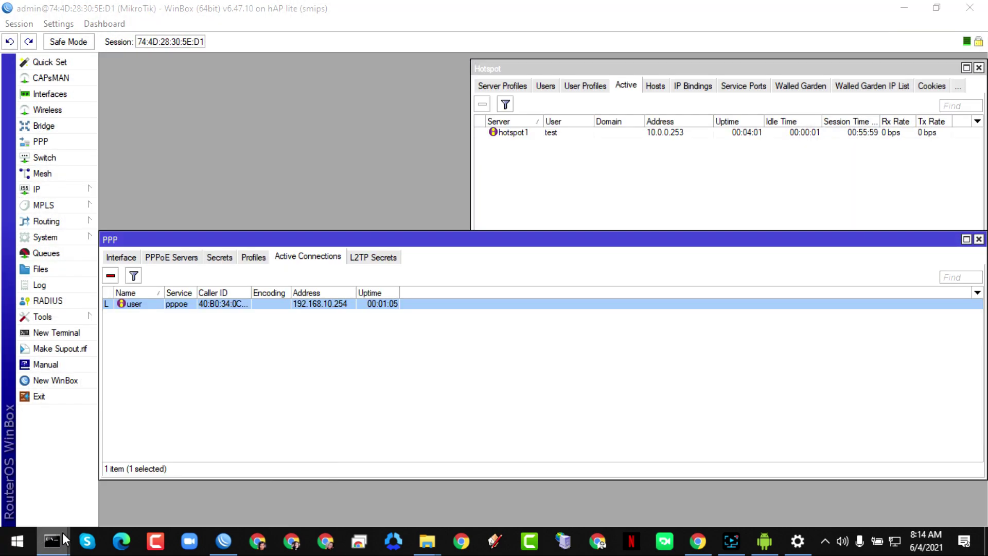
pyautogui.moveTo(52, 480); pyautogui.dragTo(54, 449)
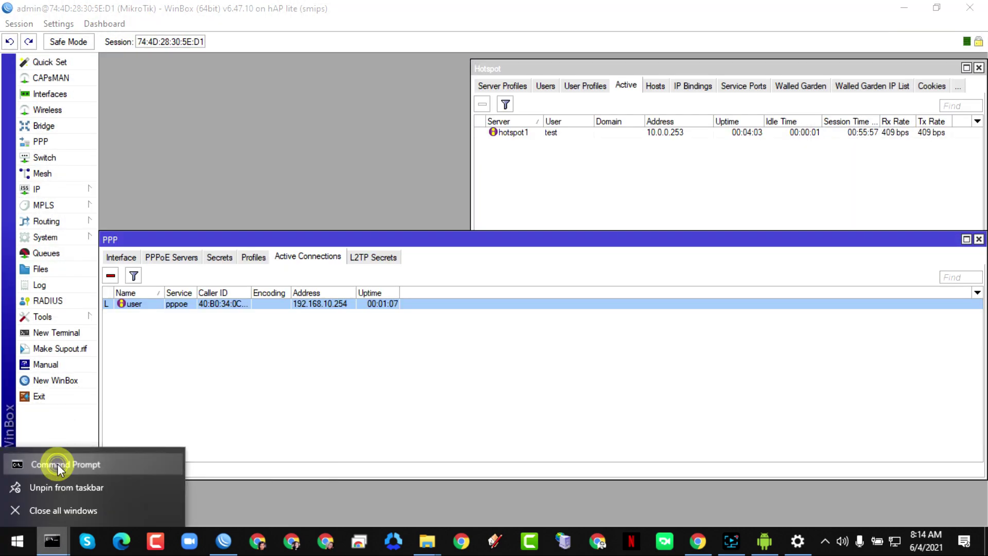
pyautogui.click(266, 347)
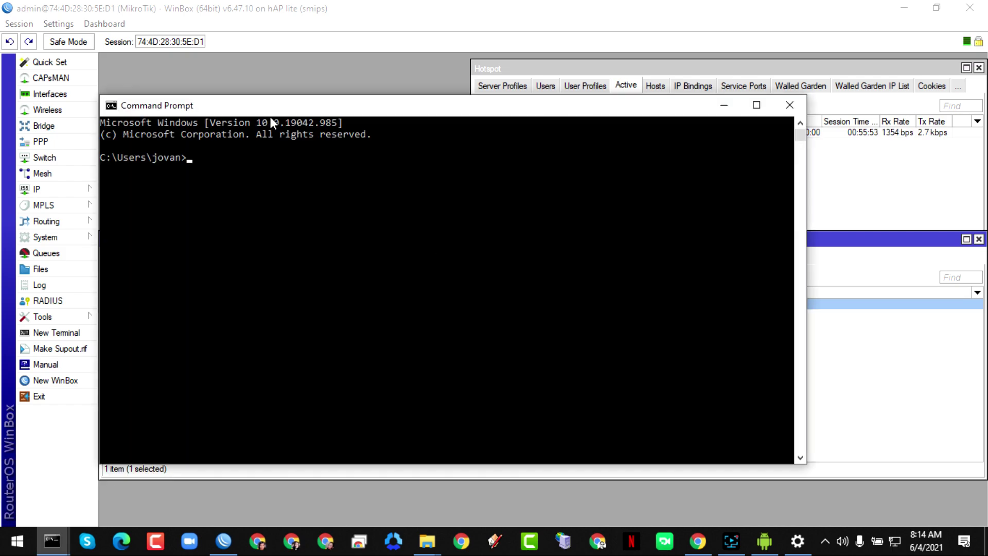
pyautogui.click(202, 160)
pyautogui.write('ipconfig')
pyautogui.press('Return')
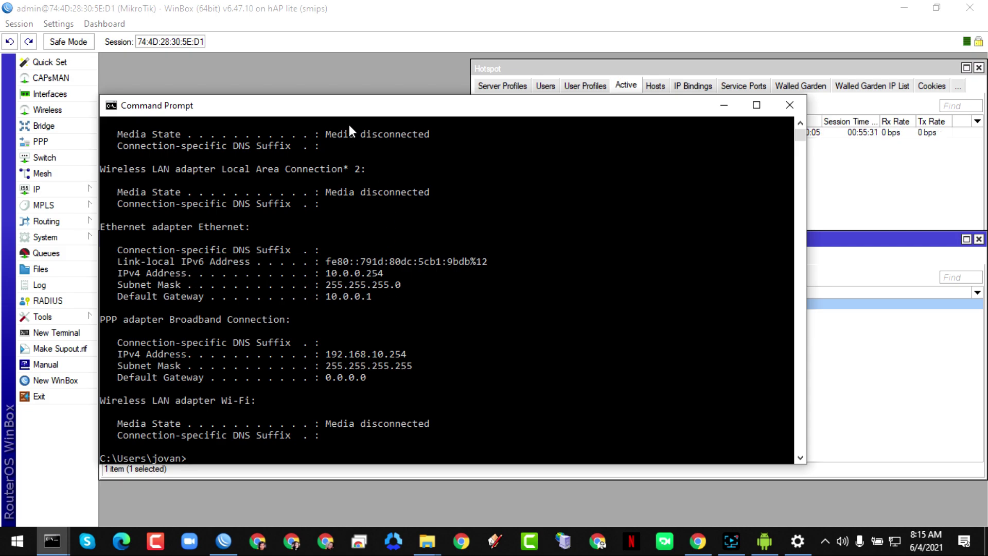
pyautogui.moveTo(345, 104); pyautogui.dragTo(387, 331)
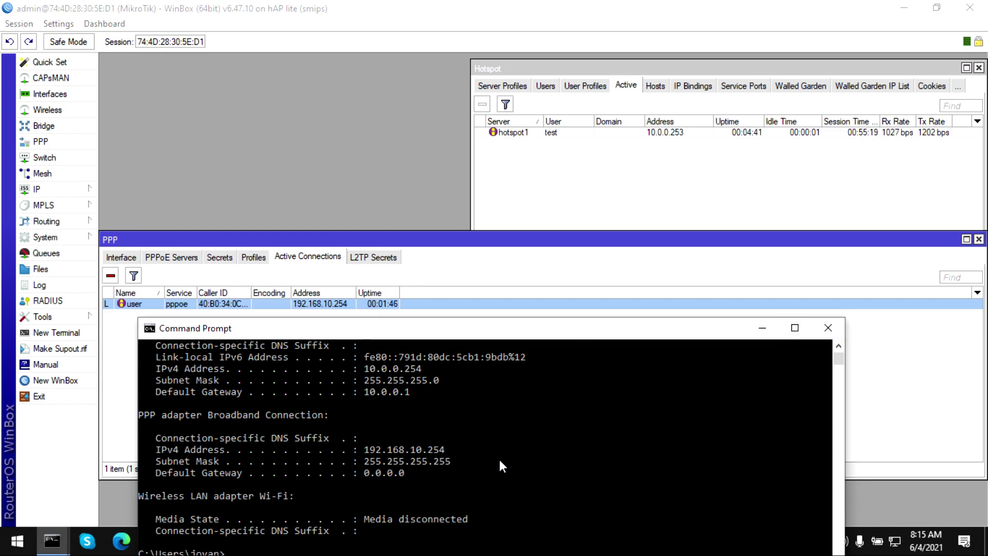
pyautogui.click(828, 328)
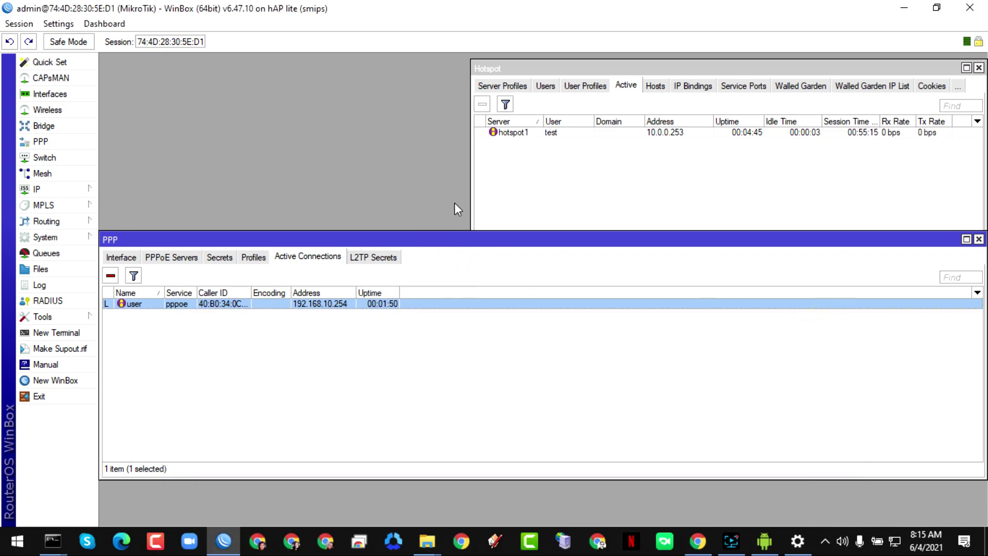